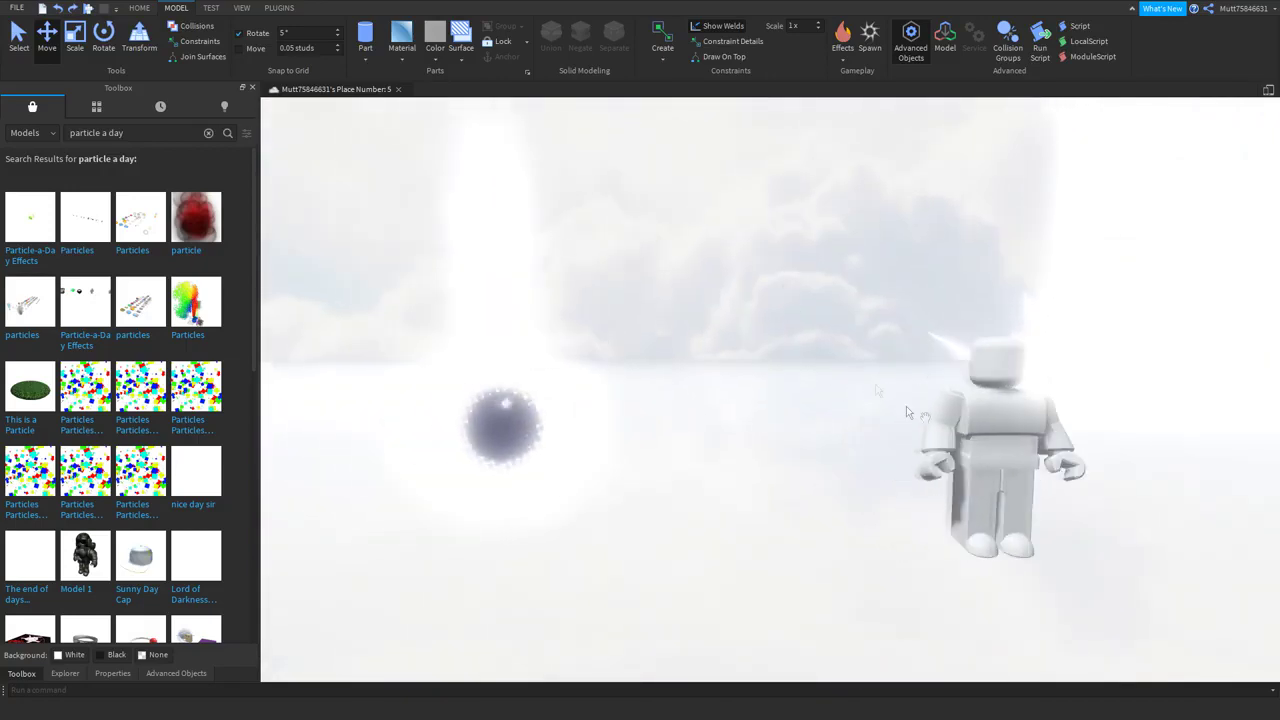
Inspect the Day 09 - Level-Up! effect and the properties of the ColorCorrection effect under Lighting
left_click(894, 391)
key("f")
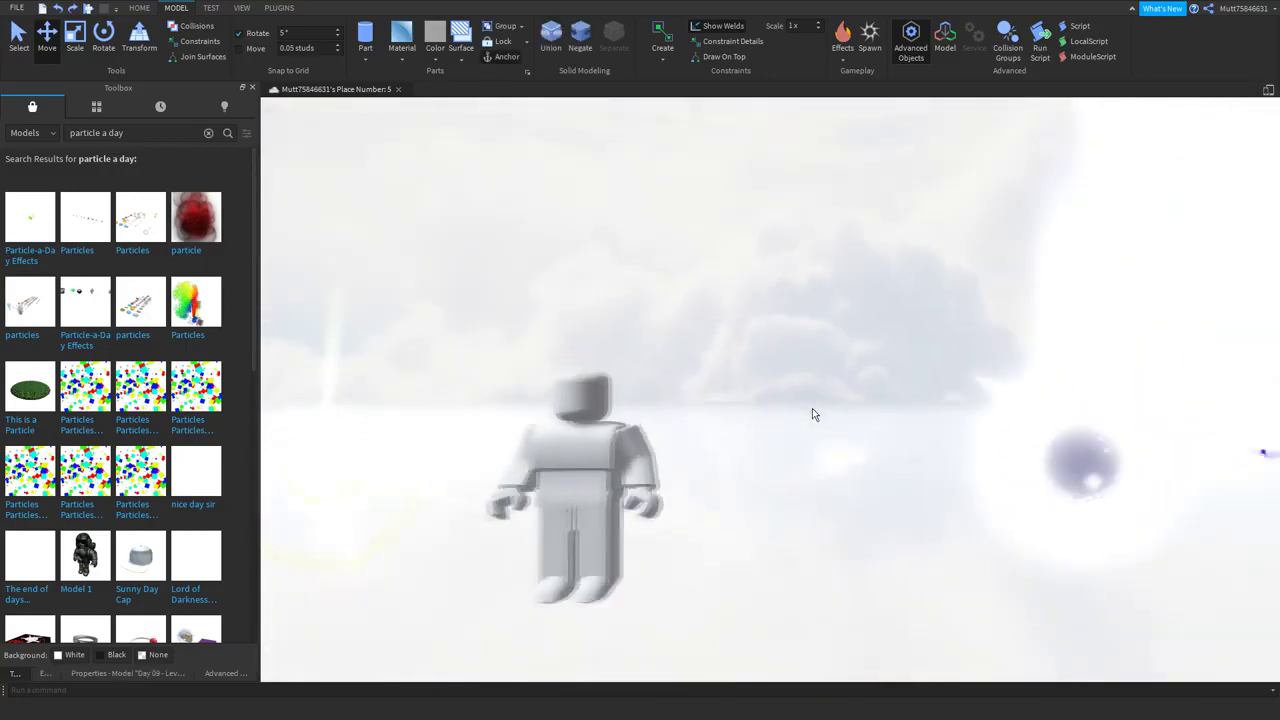
left_click(40, 673)
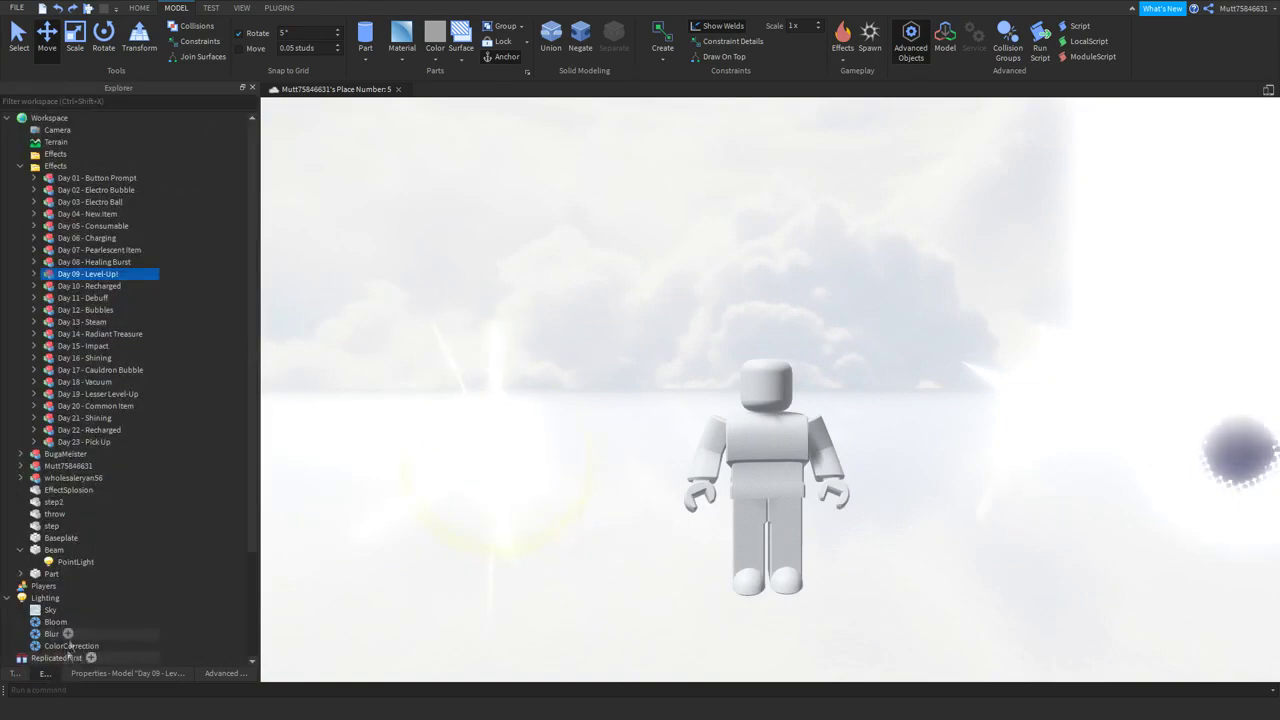
scroll(100, 450, "down", 3)
left_click(108, 568)
left_click(135, 673)
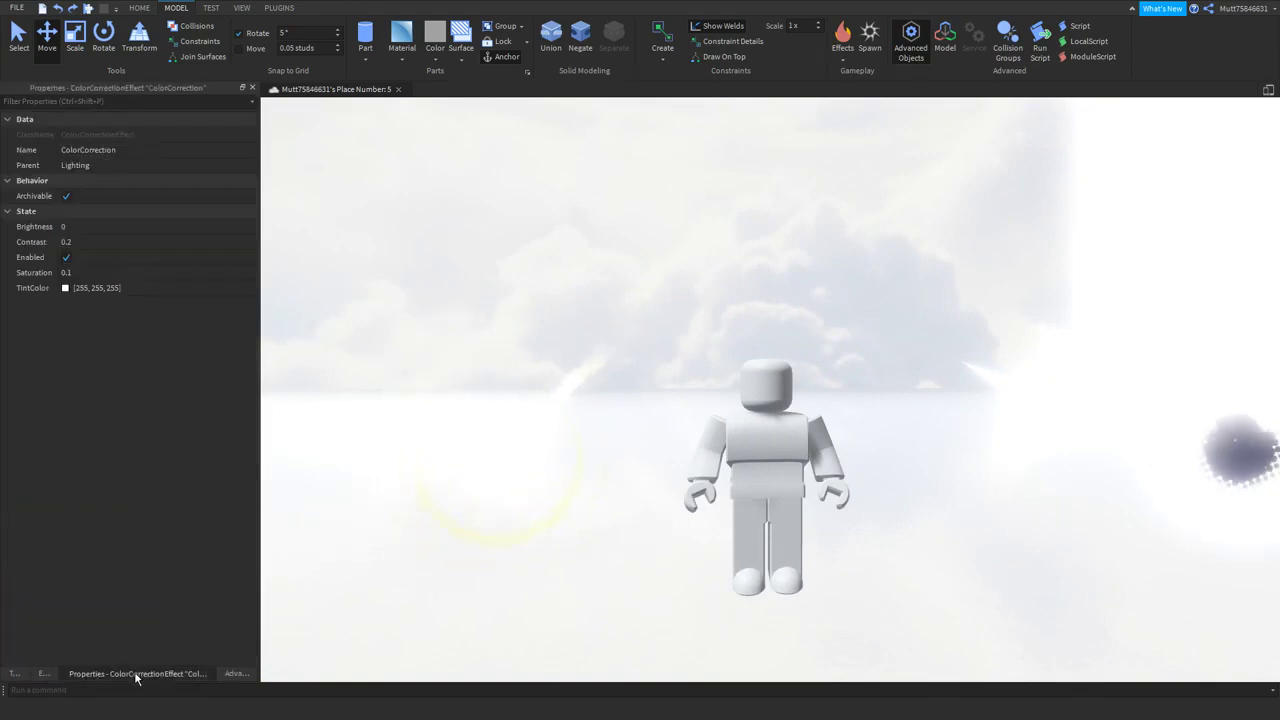
left_click(137, 263)
left_click(563, 340)
right_click_drag(563, 340, 566, 336)
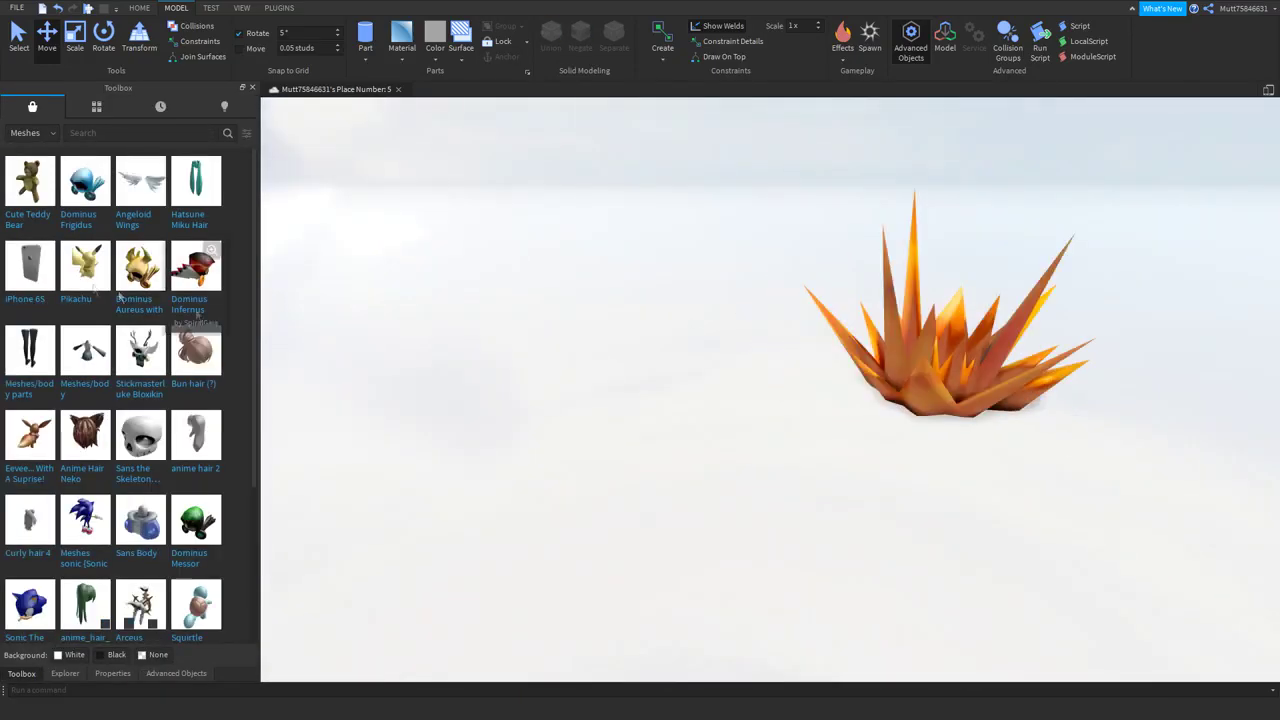
Insert the Angeloid Wings mesh and look up the mesh inside the Explosion part
left_click(130, 200)
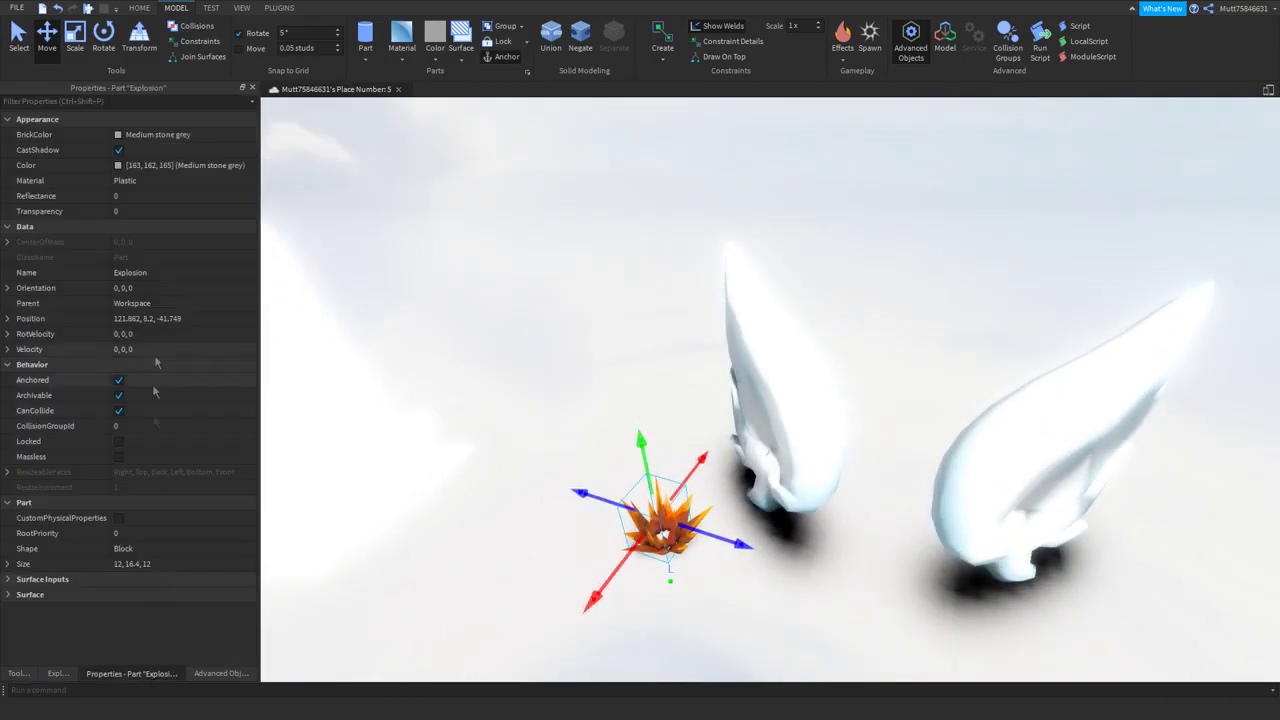
left_click(69, 675)
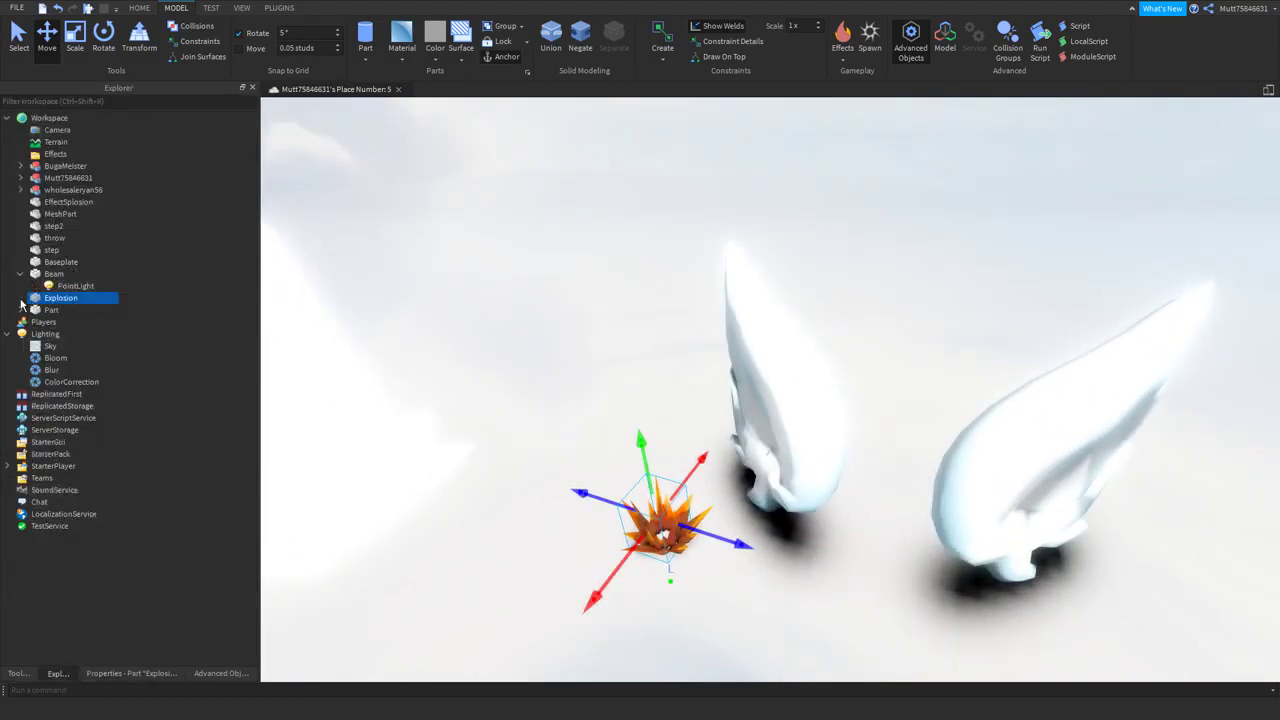
left_click(157, 675)
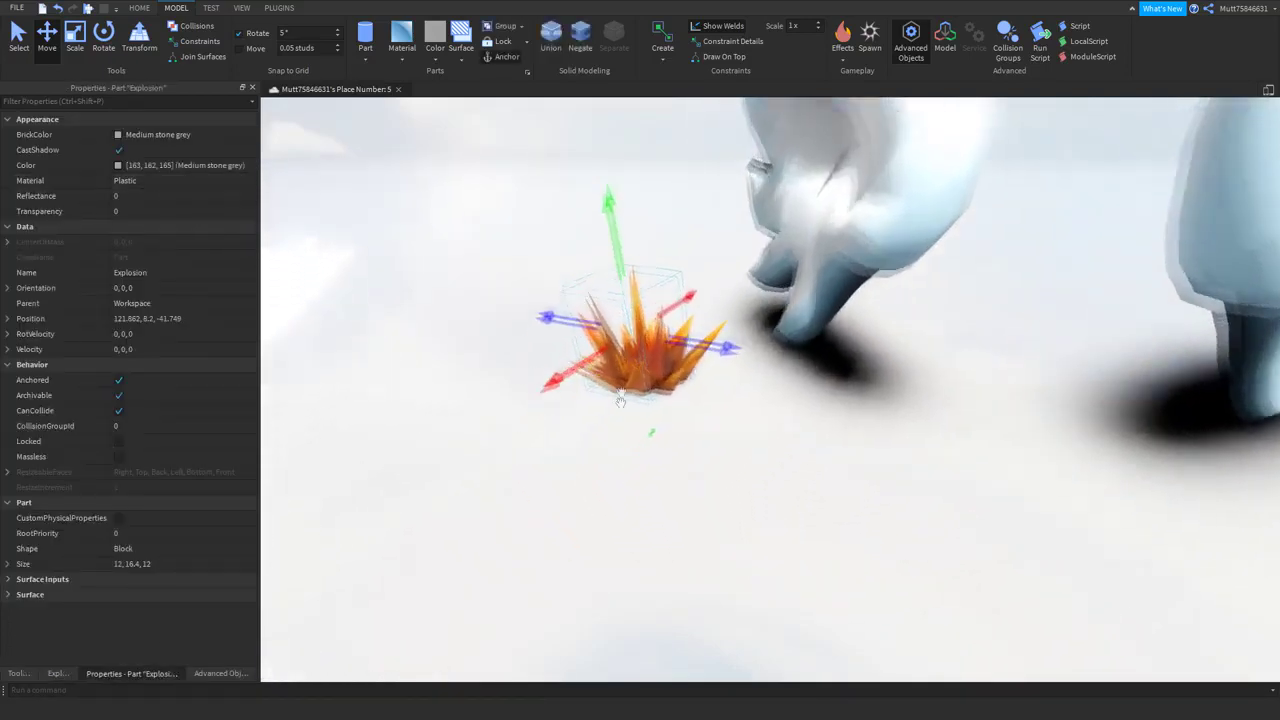
Replace the wings' MeshId with the explosion's mesh ID and resize the resulting spiky mesh
left_click(834, 243)
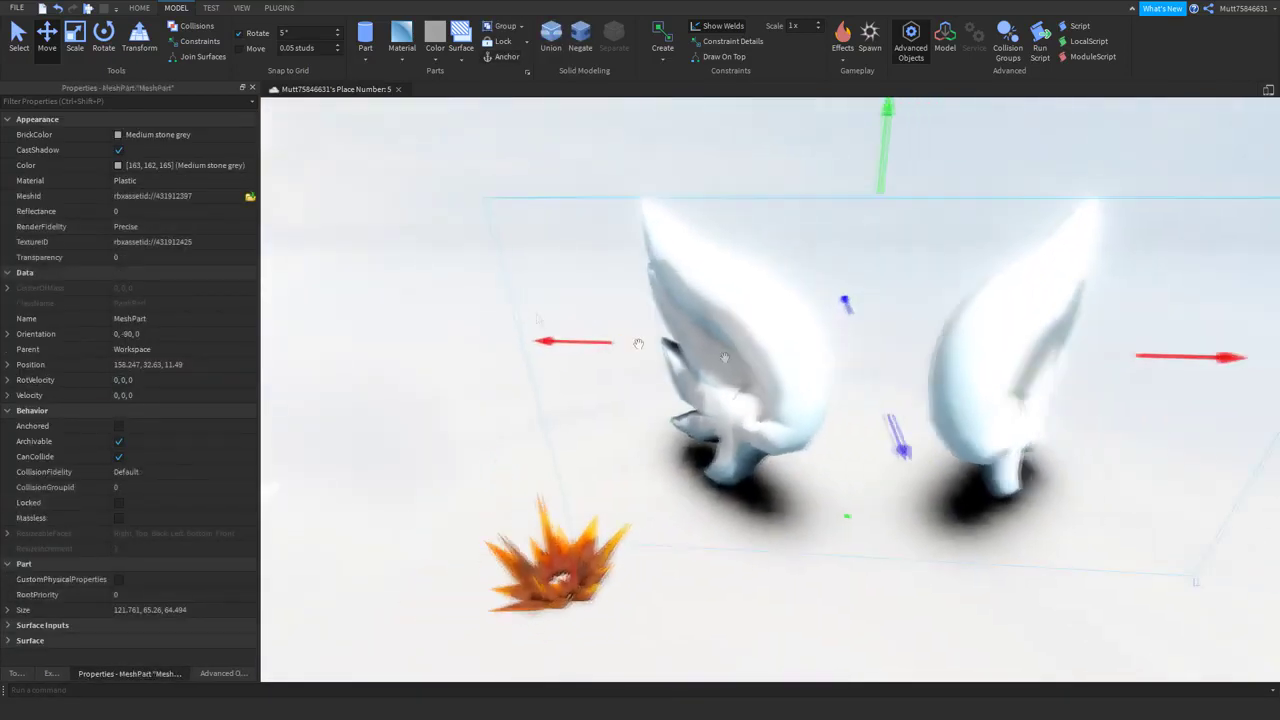
left_click(165, 197)
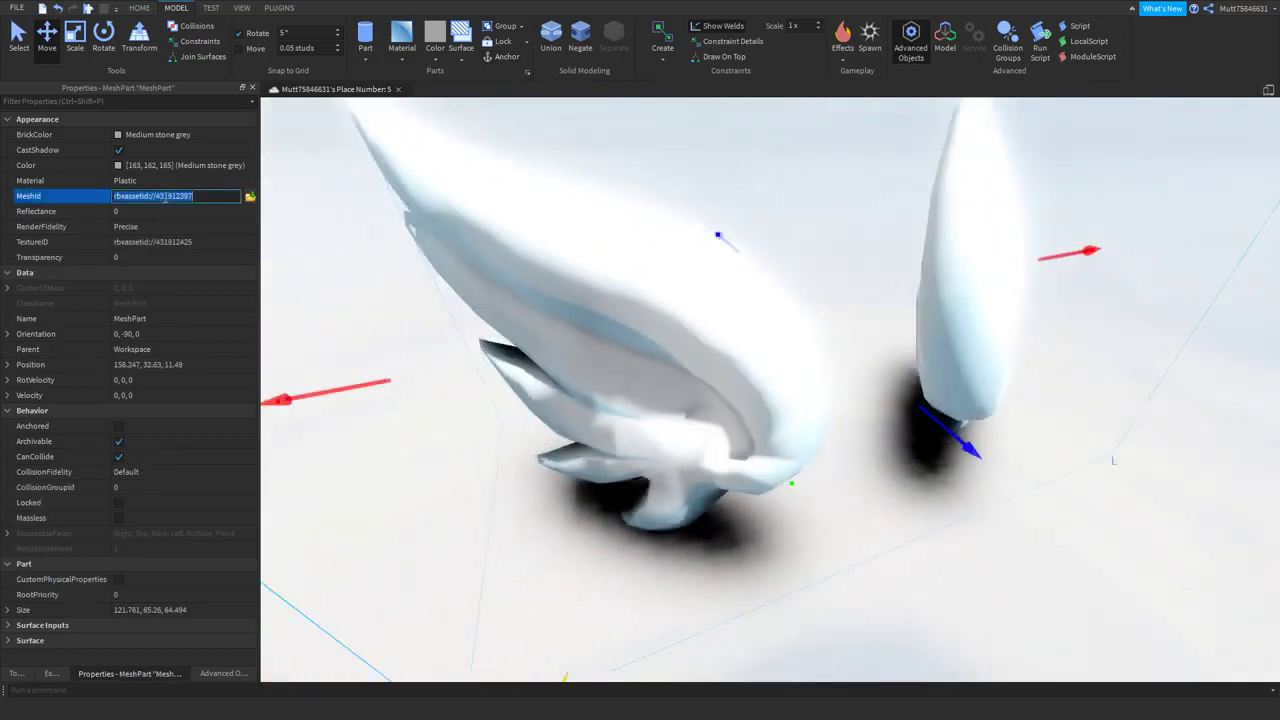
key("ctrl+v")
key("Return")
left_click(911, 283)
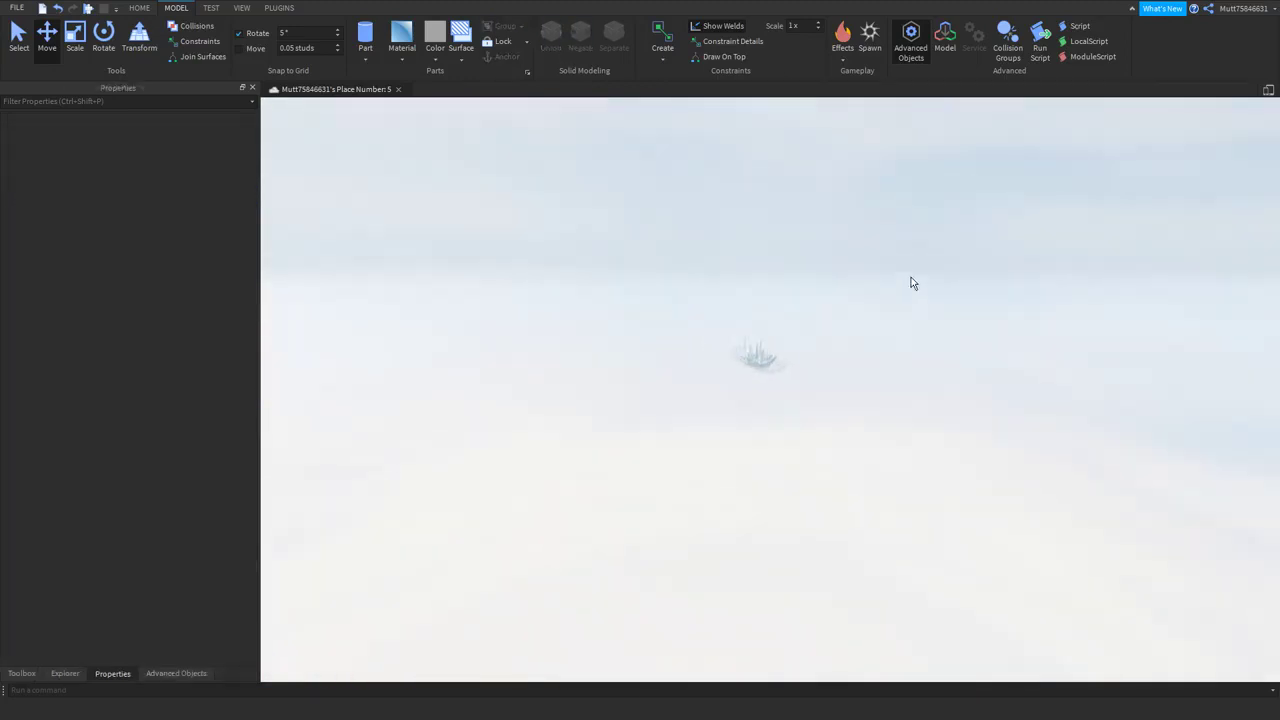
left_click(911, 283)
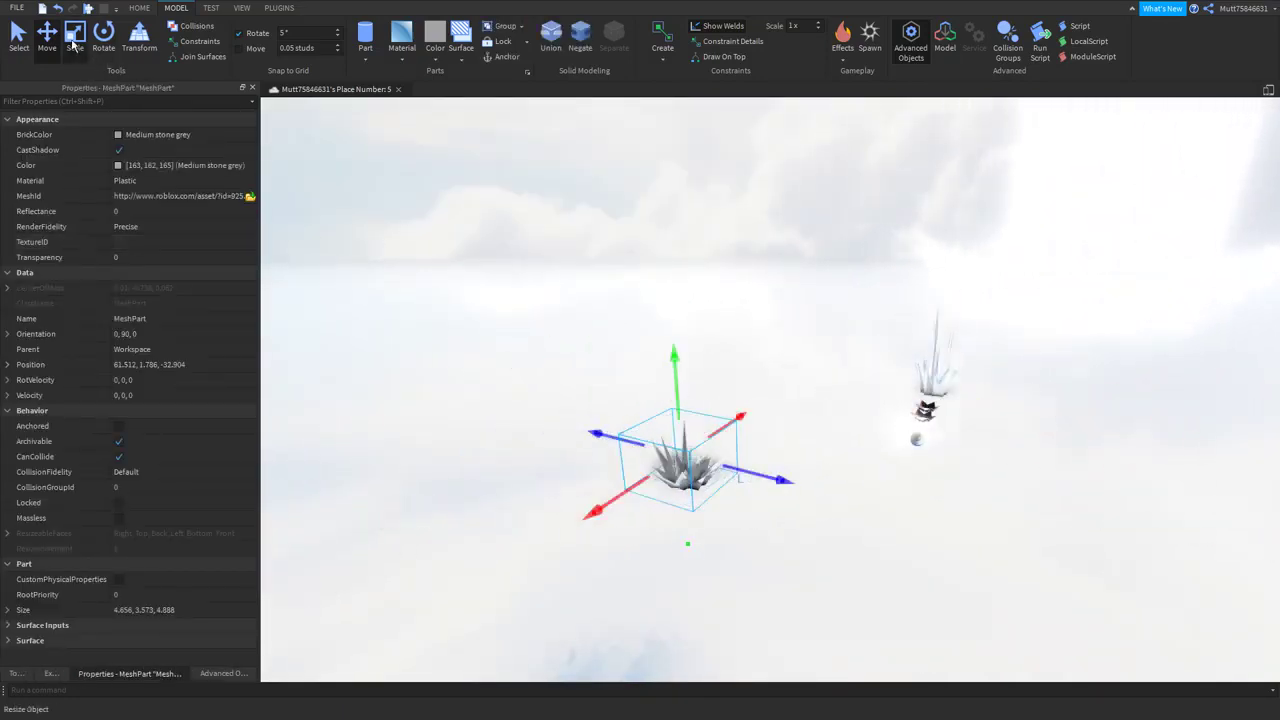
left_click_drag(684, 310, 718, 635)
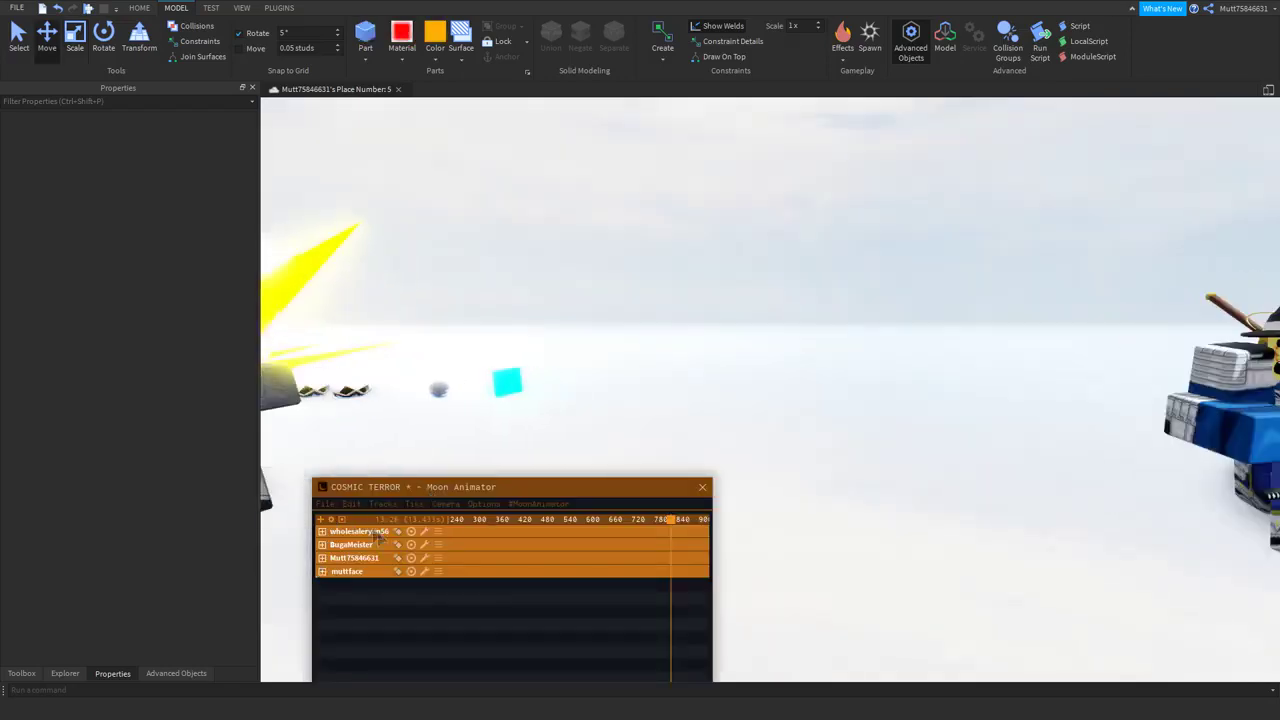
Add the glass sphere Part to the COSMIC TERROR animation with CFrame and Size tracks
left_click(322, 544)
left_click(322, 544)
left_click(322, 557)
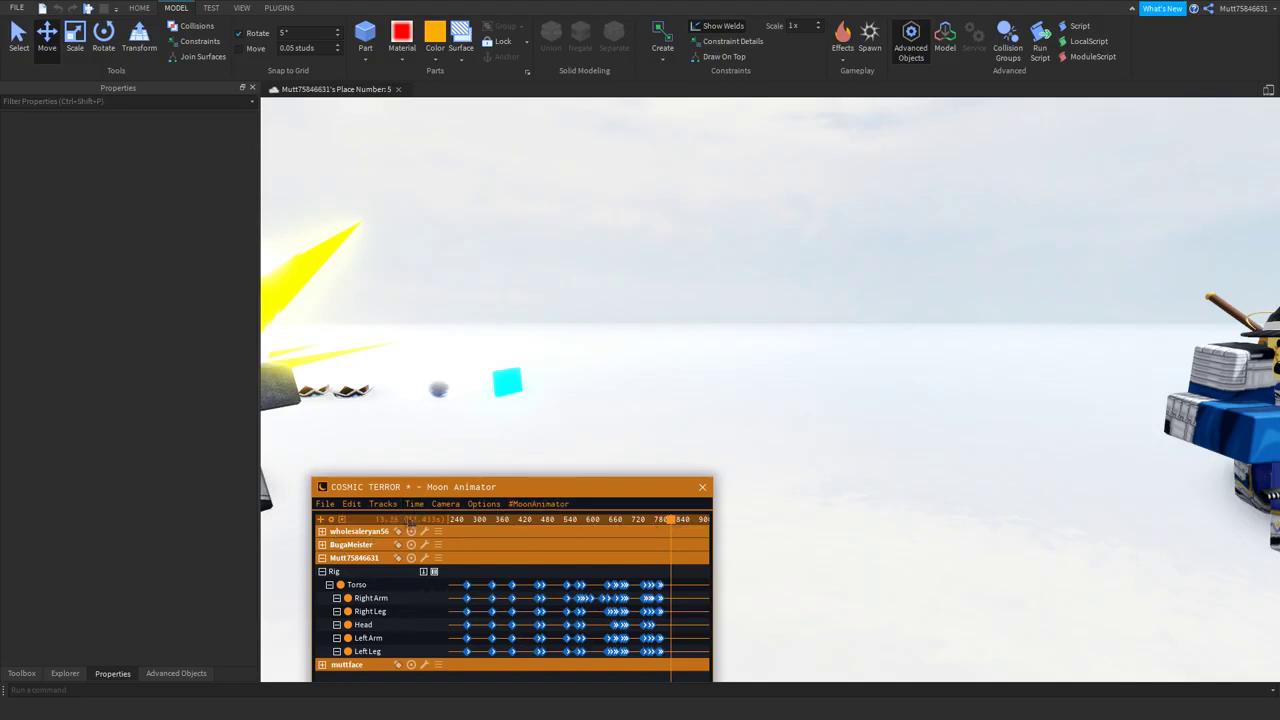
left_click(352, 504)
left_click(408, 624)
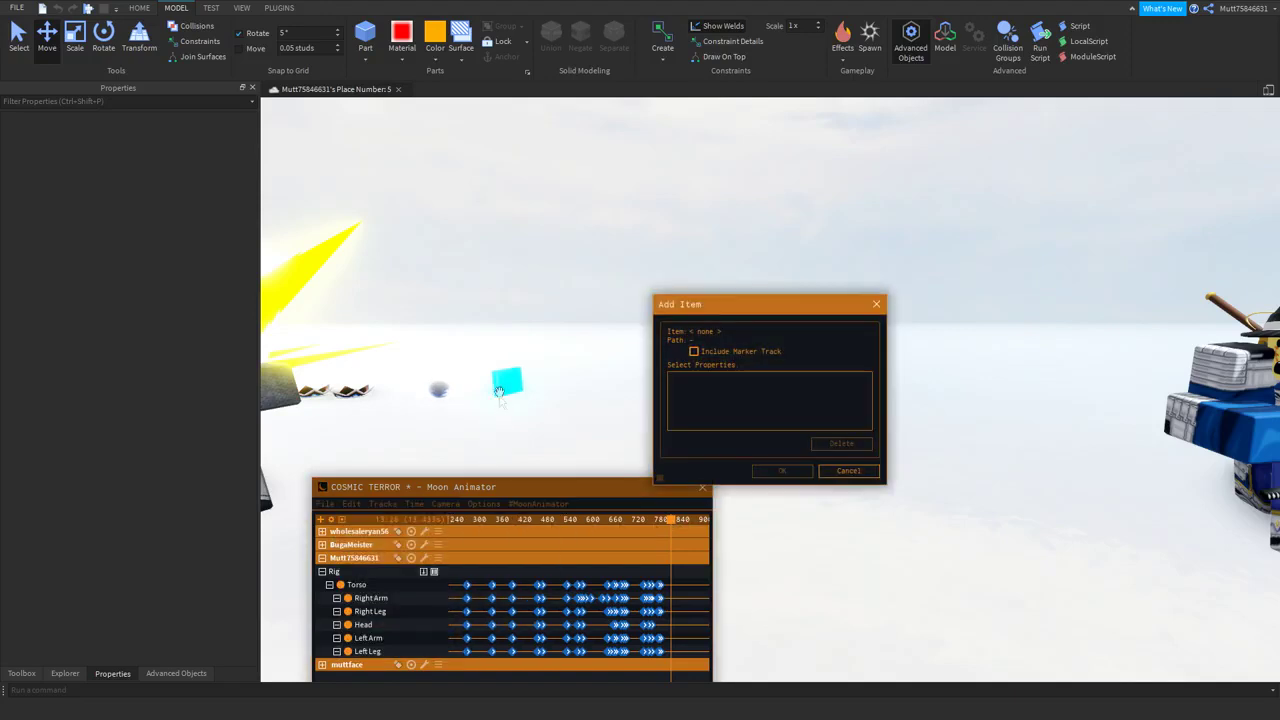
left_click(507, 382)
left_click(438, 389)
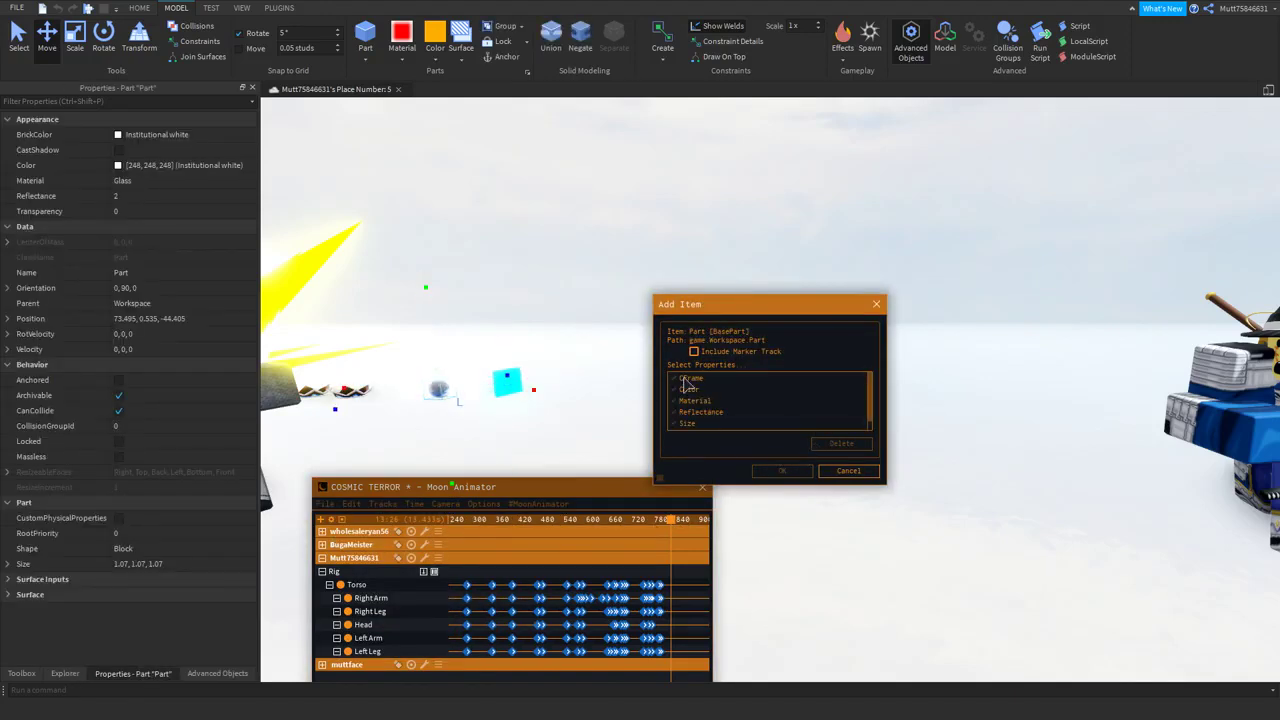
left_click(781, 471)
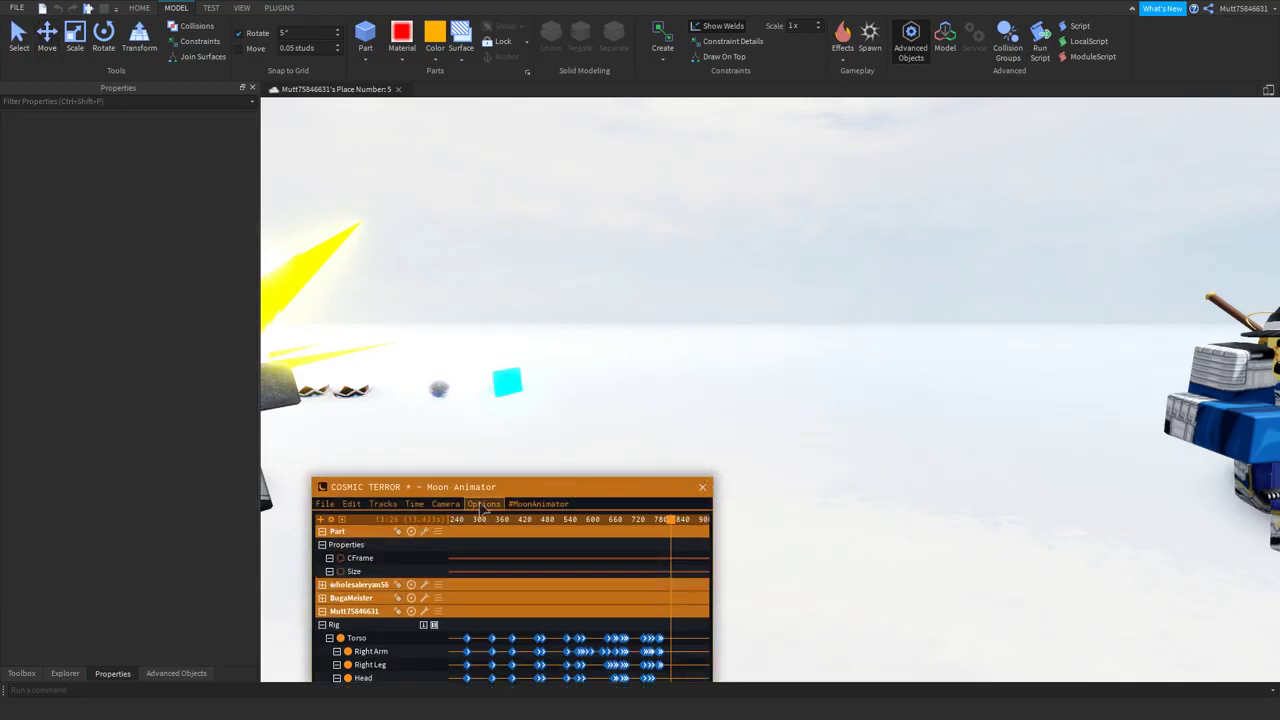
Set the timeline to about frame 540 and move the glass sphere close to the crouching character
left_click_drag(594, 543, 570, 521)
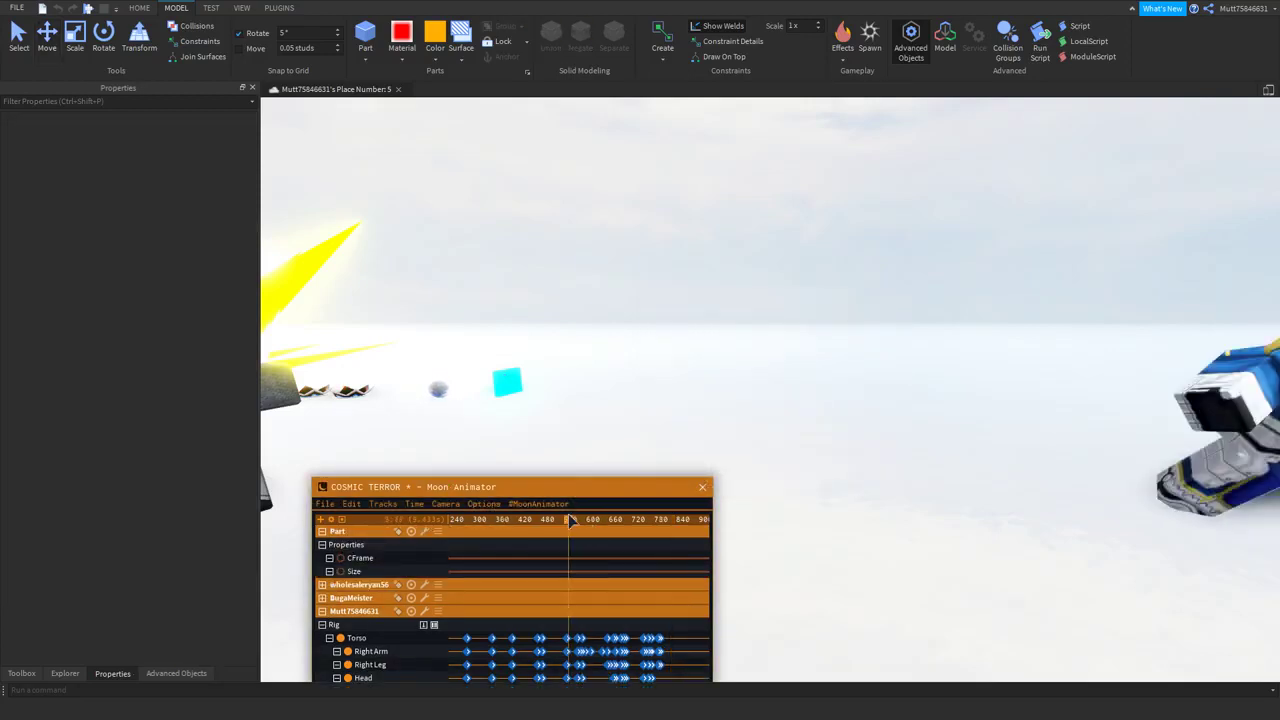
key("ctrl+2")
left_click(440, 394)
key("f")
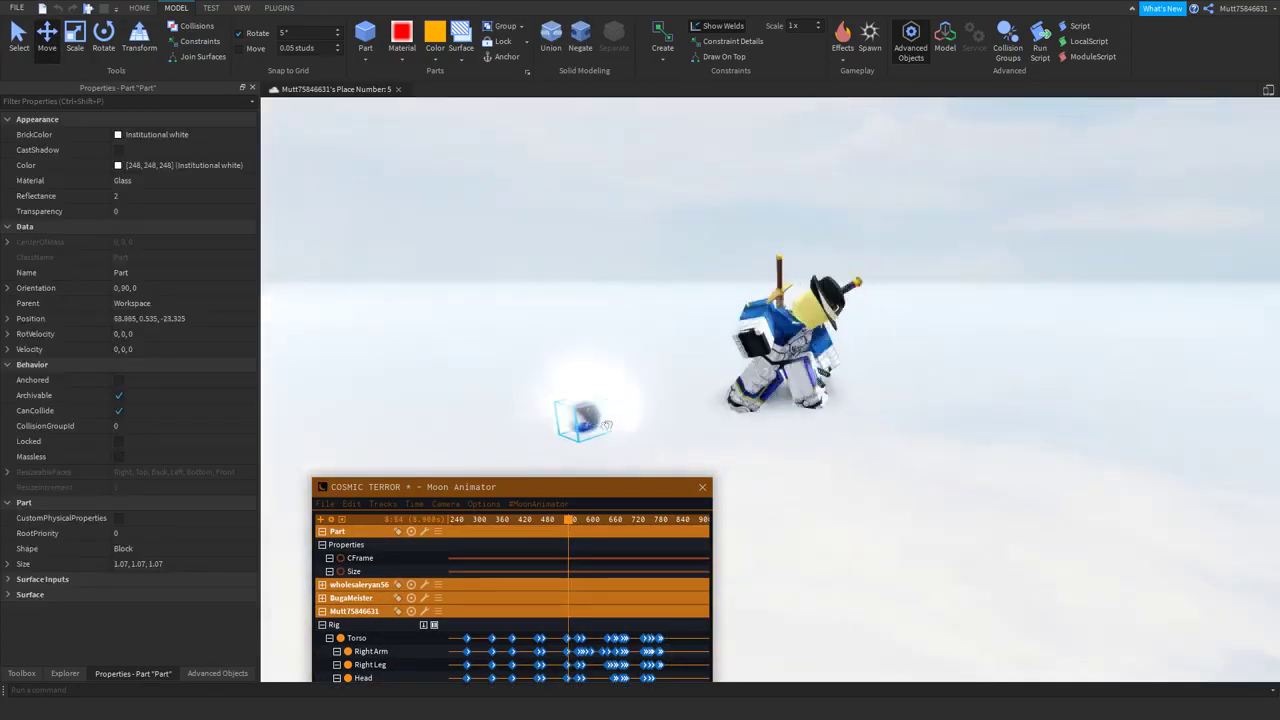
At 9:54 in the timeline, lower the sphere beneath the floor and add CFrame and Size keyframes for it
left_click(503, 530)
left_click_drag(543, 530, 557, 524)
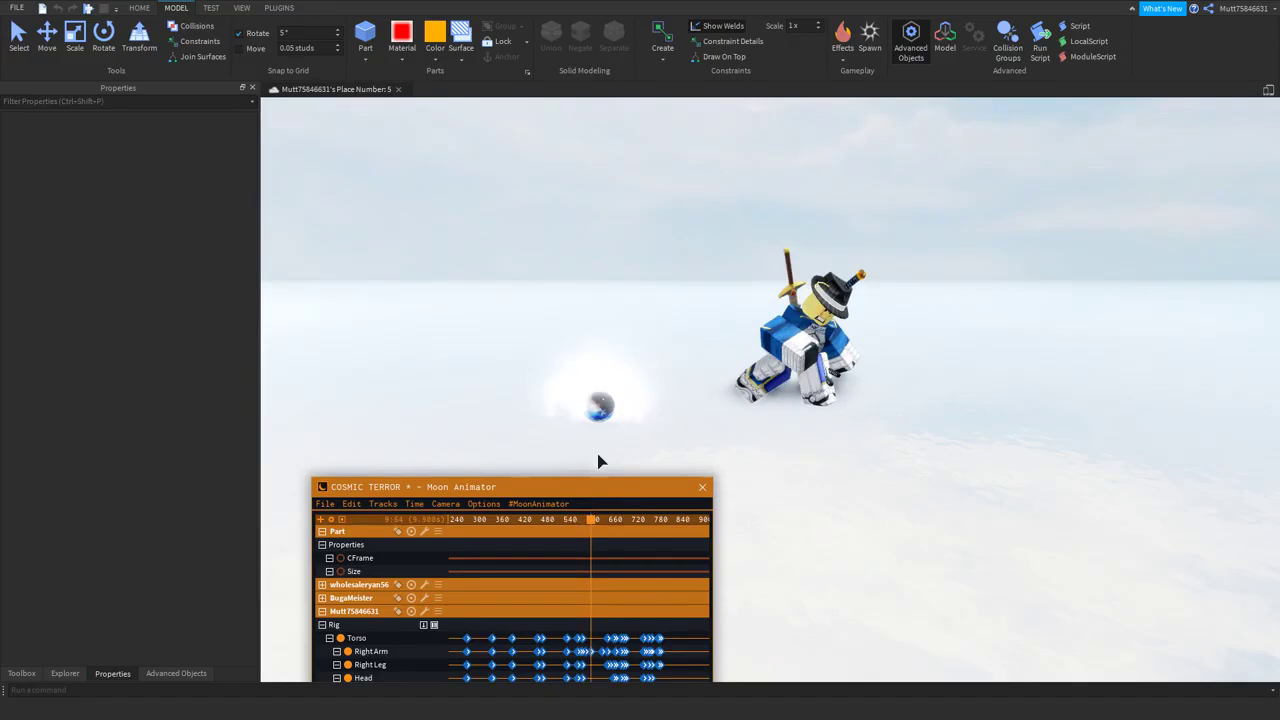
scroll(588, 470, "up", 2)
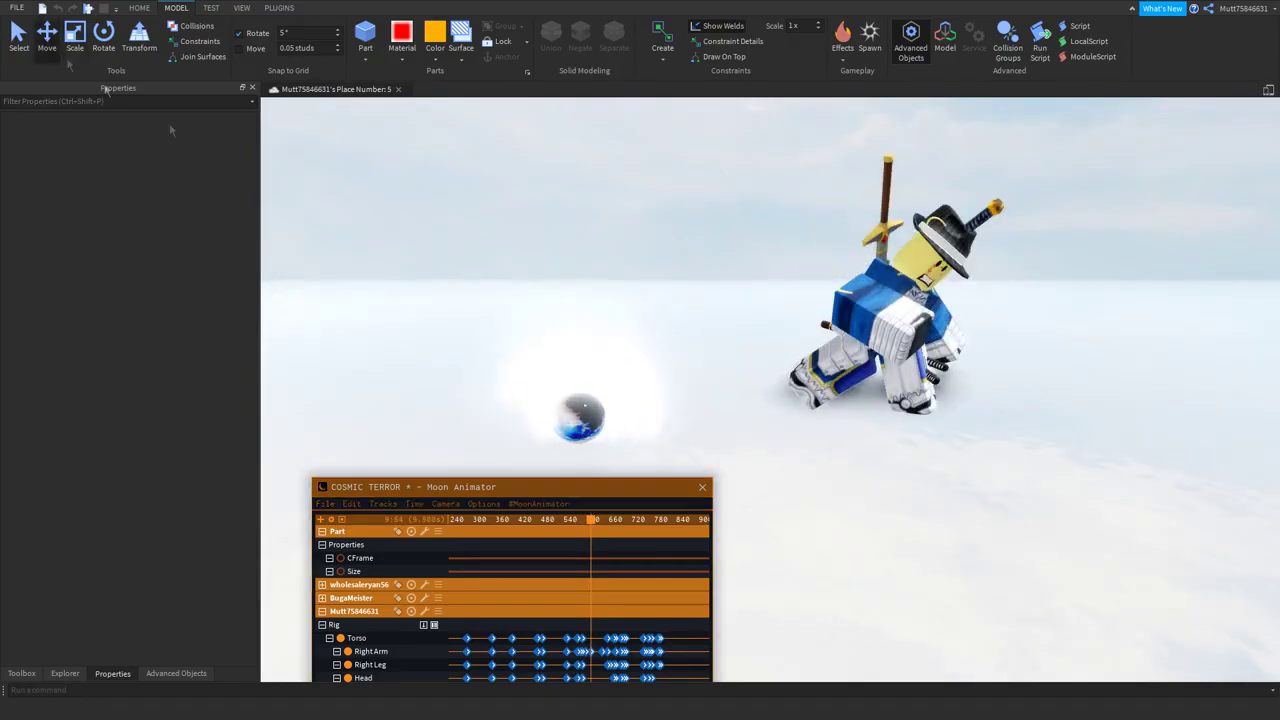
left_click(580, 422)
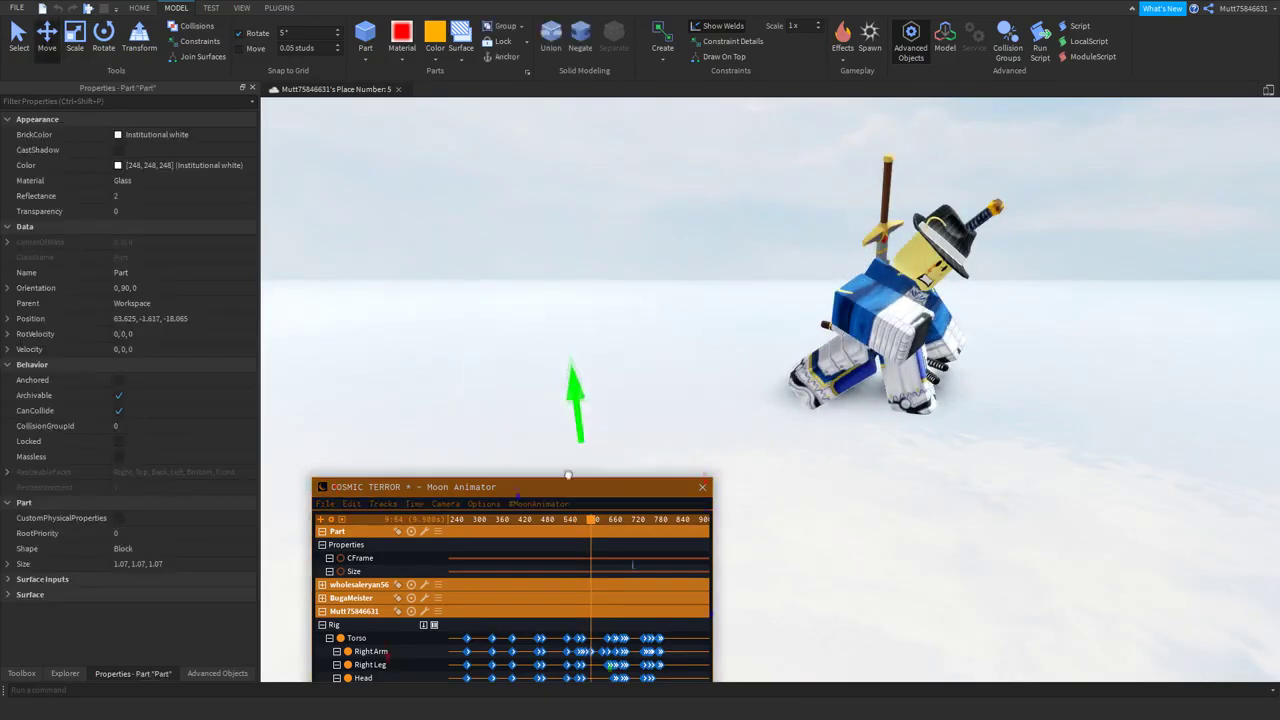
left_click(380, 506)
left_click(350, 568)
left_click(382, 504)
left_click(484, 548)
Sink the sphere below the floor at its original spot beside the cyan block and key its CFrame at 9:54
left_click_drag(577, 594, 258, 545)
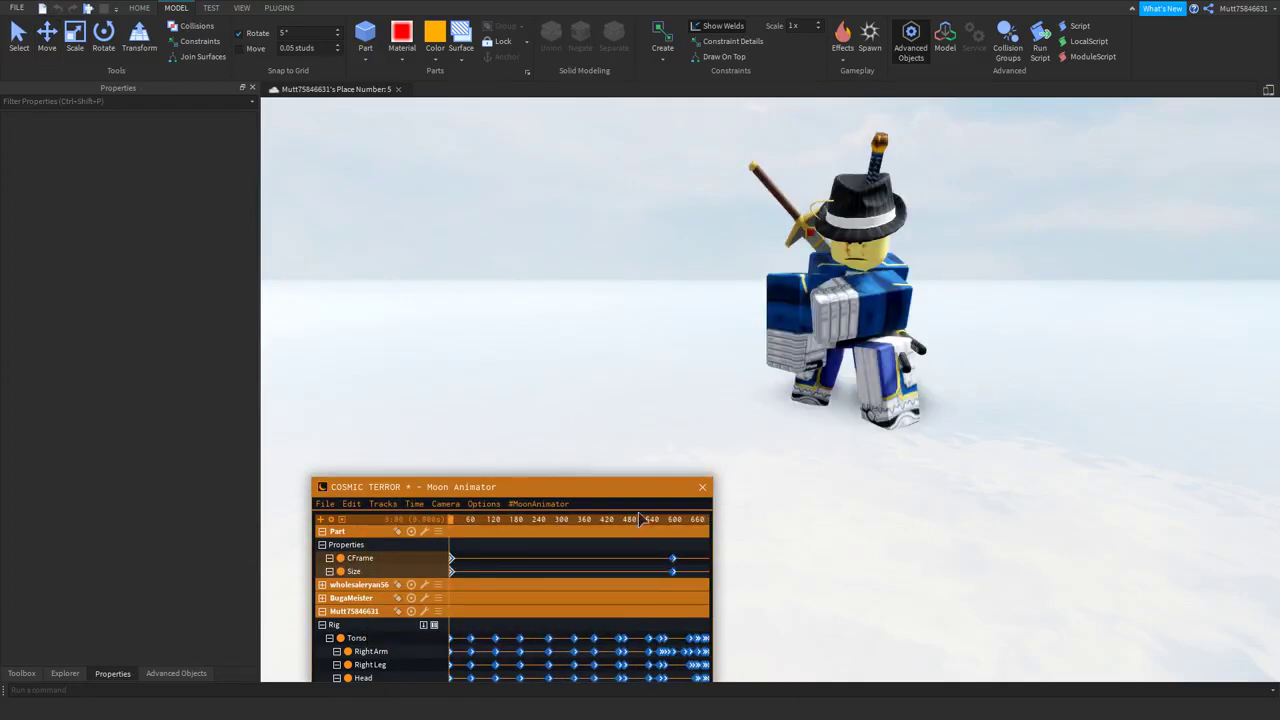
left_click_drag(683, 514, 597, 519)
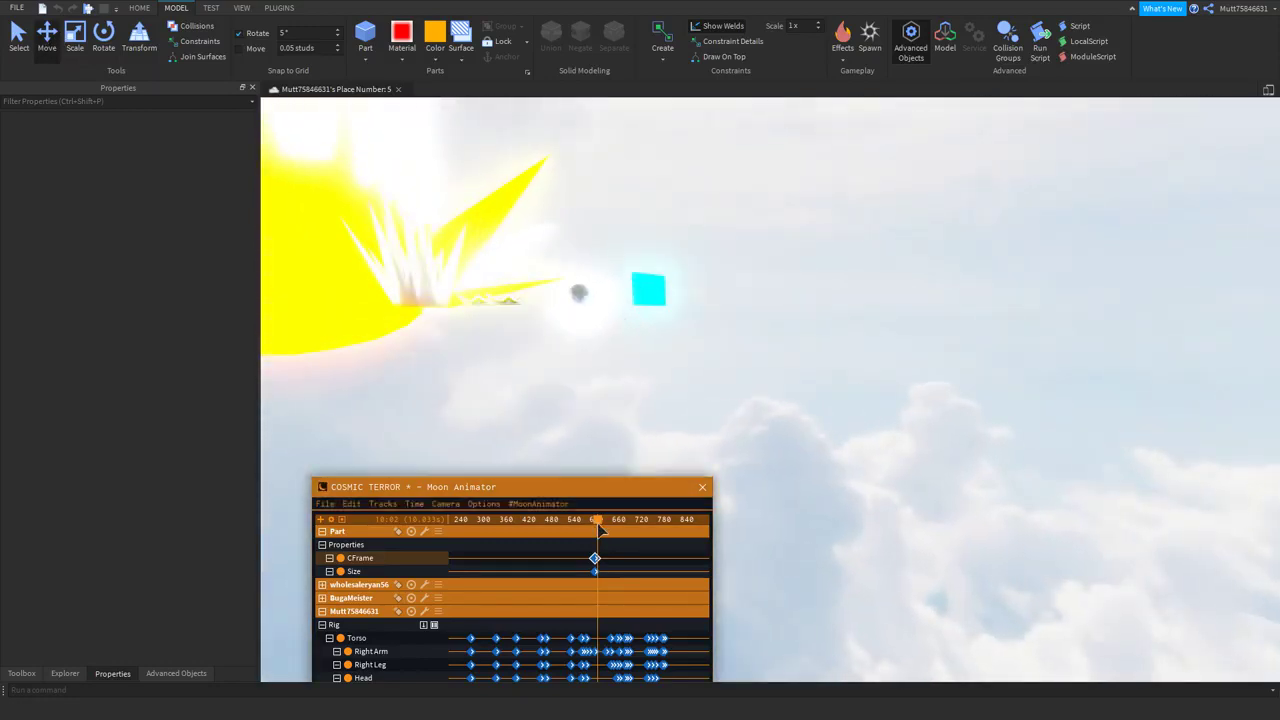
right_click_drag(355, 200, 514, 273)
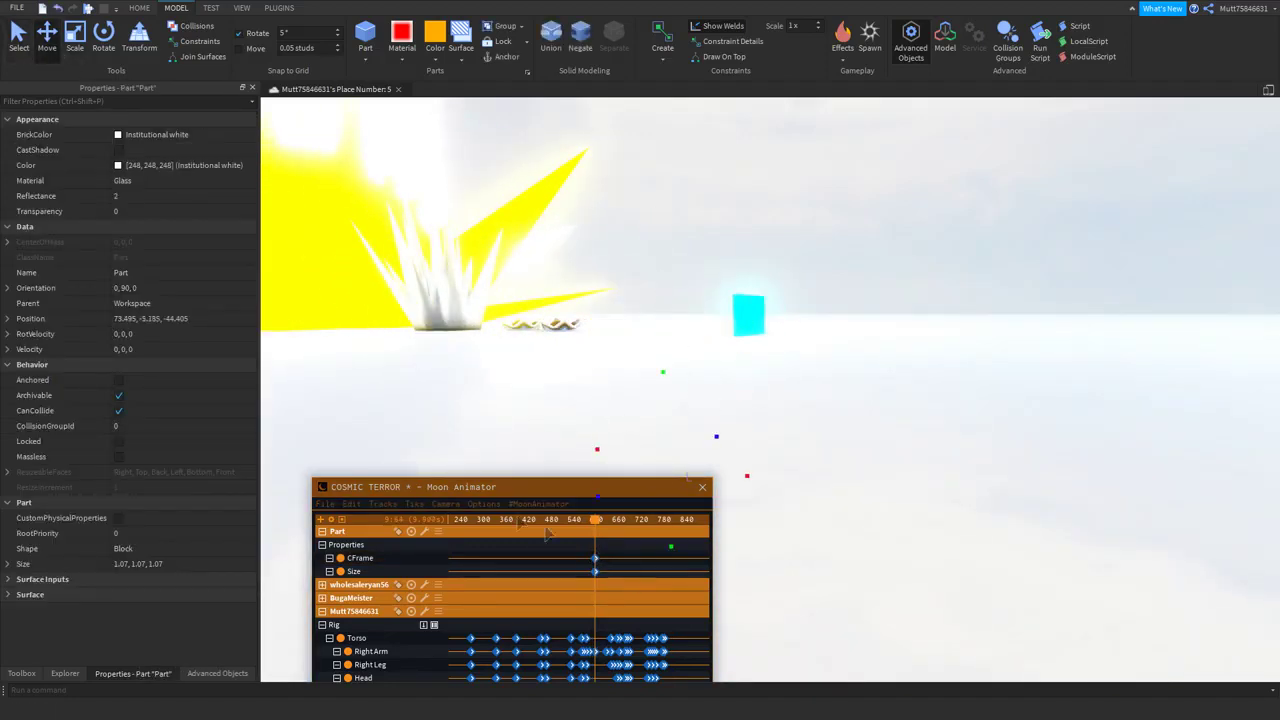
left_click(384, 505)
left_click(352, 567)
left_click(384, 505)
left_click(610, 586)
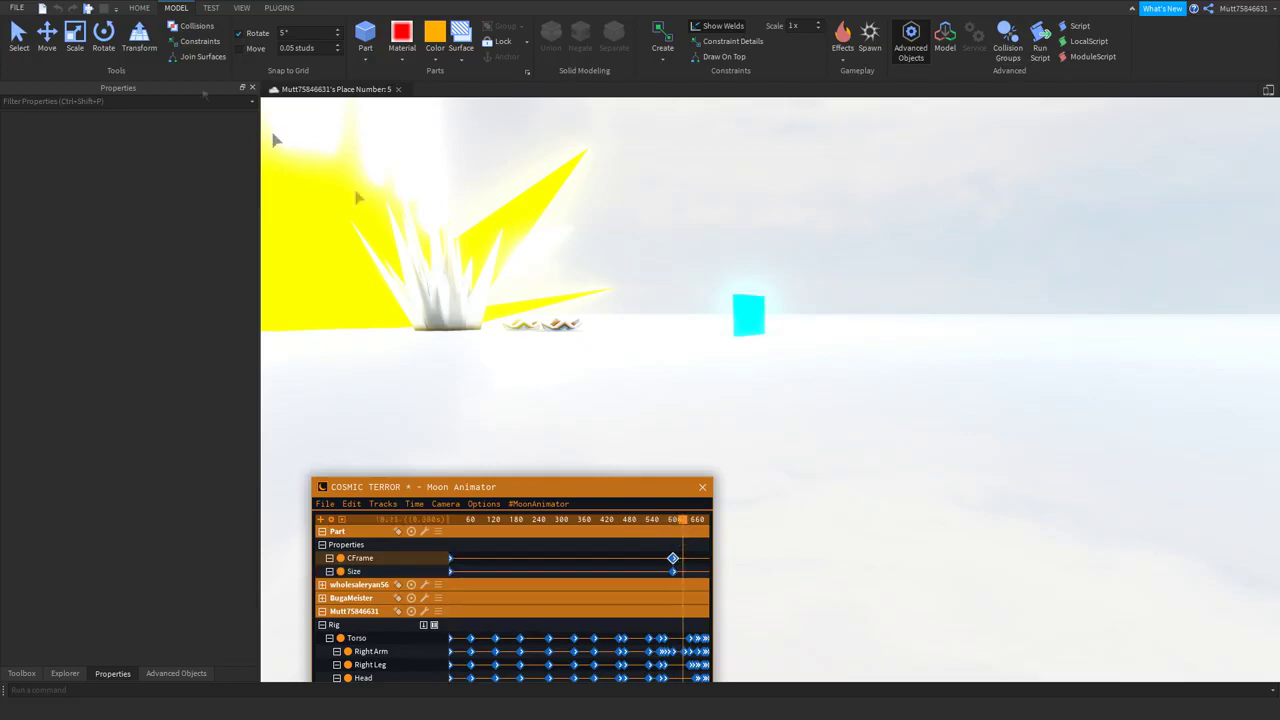
Try placing the sphere at the character's hand at 10:21 and shrinking it to 0.07 studs
key("space")
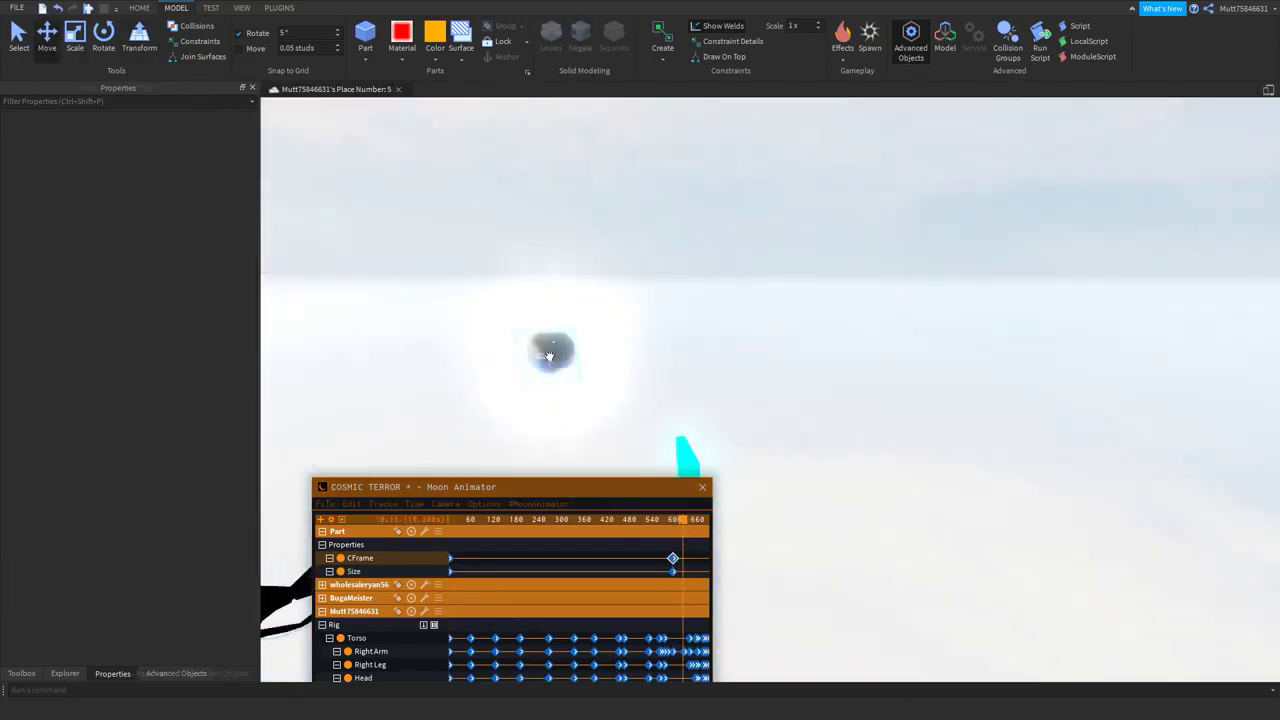
left_click(549, 356)
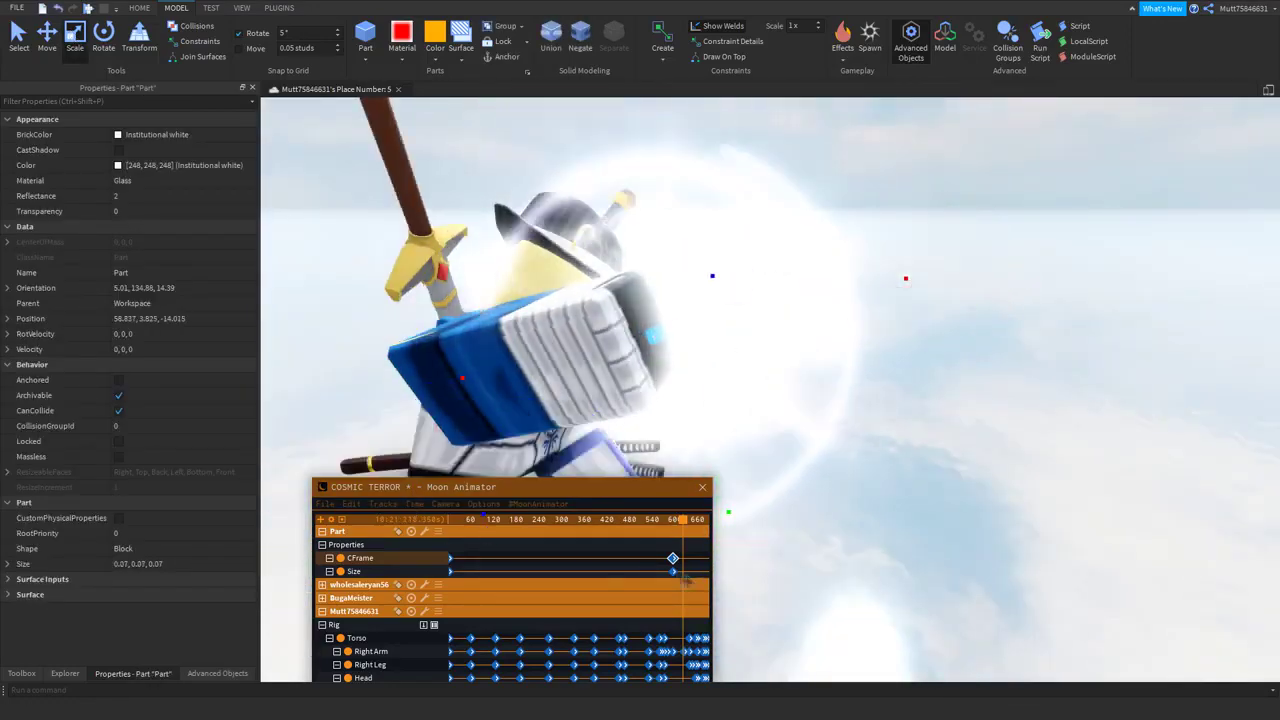
left_click(381, 505)
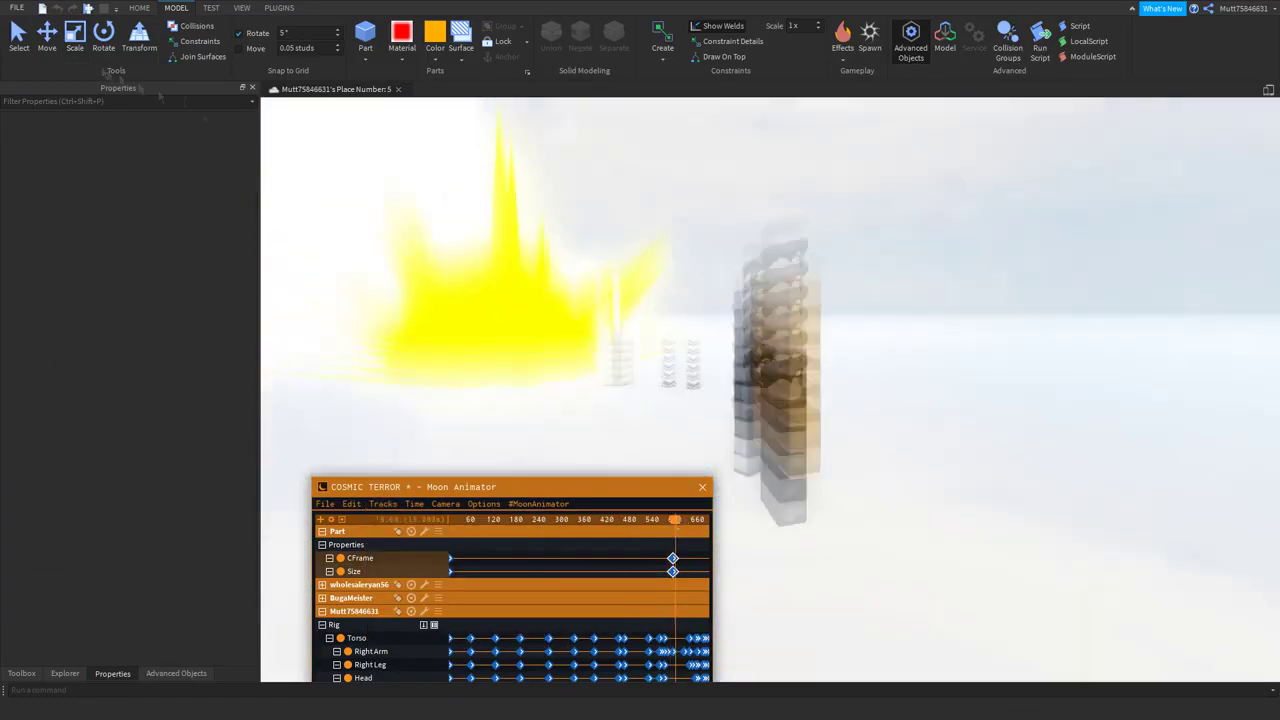
Place the sphere in the character's hand, shrink it to 0.12 studs and add CFrame and Size keyframes
left_click(746, 354)
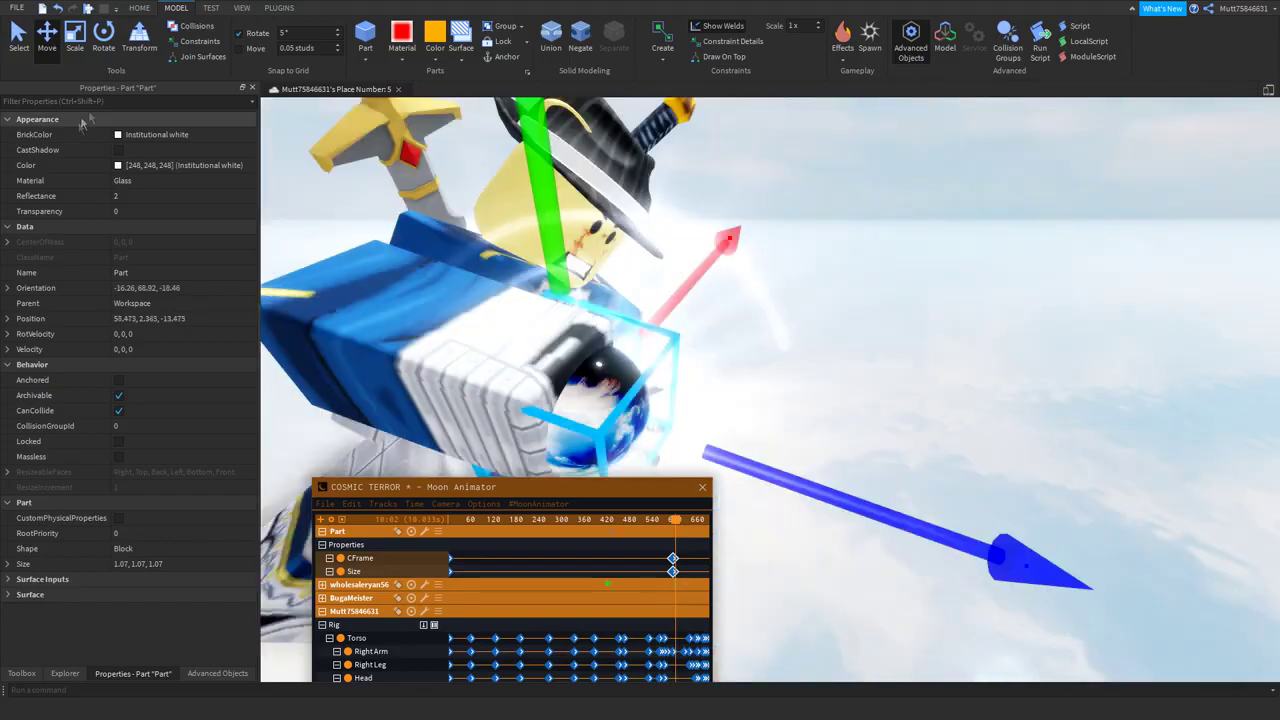
key("ctrl+3")
left_click_drag(319, 207, 383, 352, "shift")
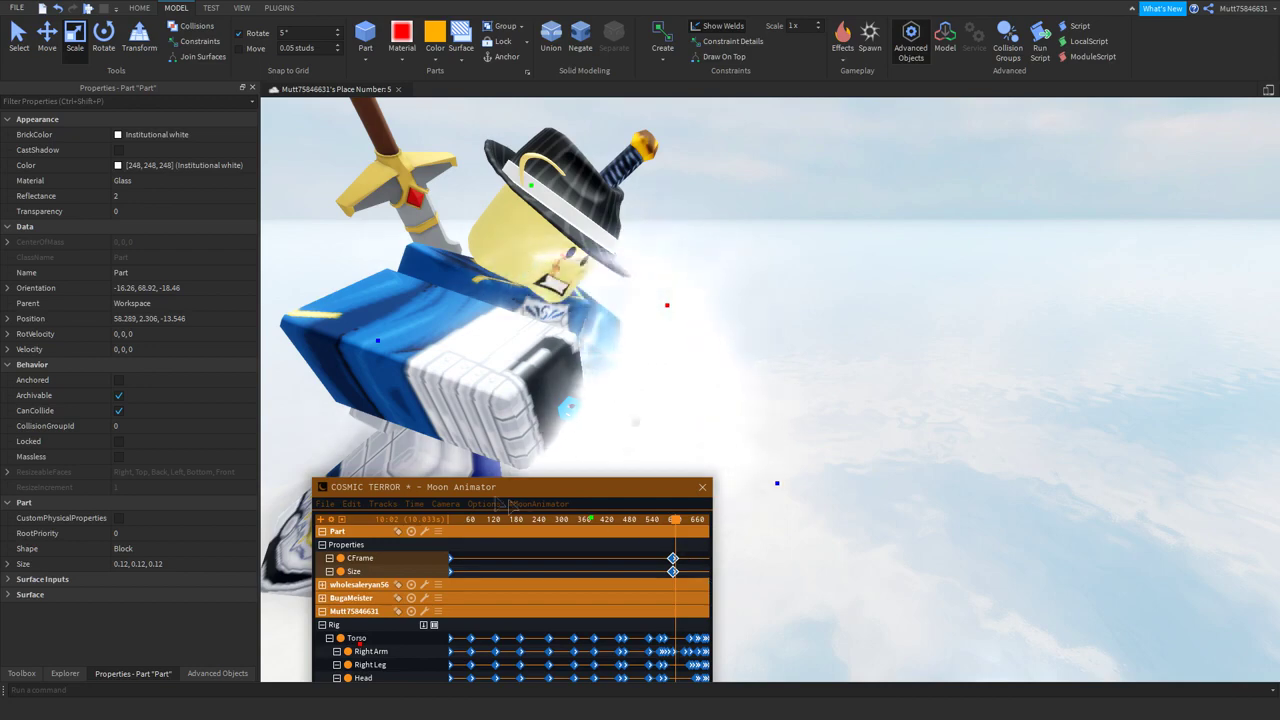
left_click(415, 505)
left_click(688, 575)
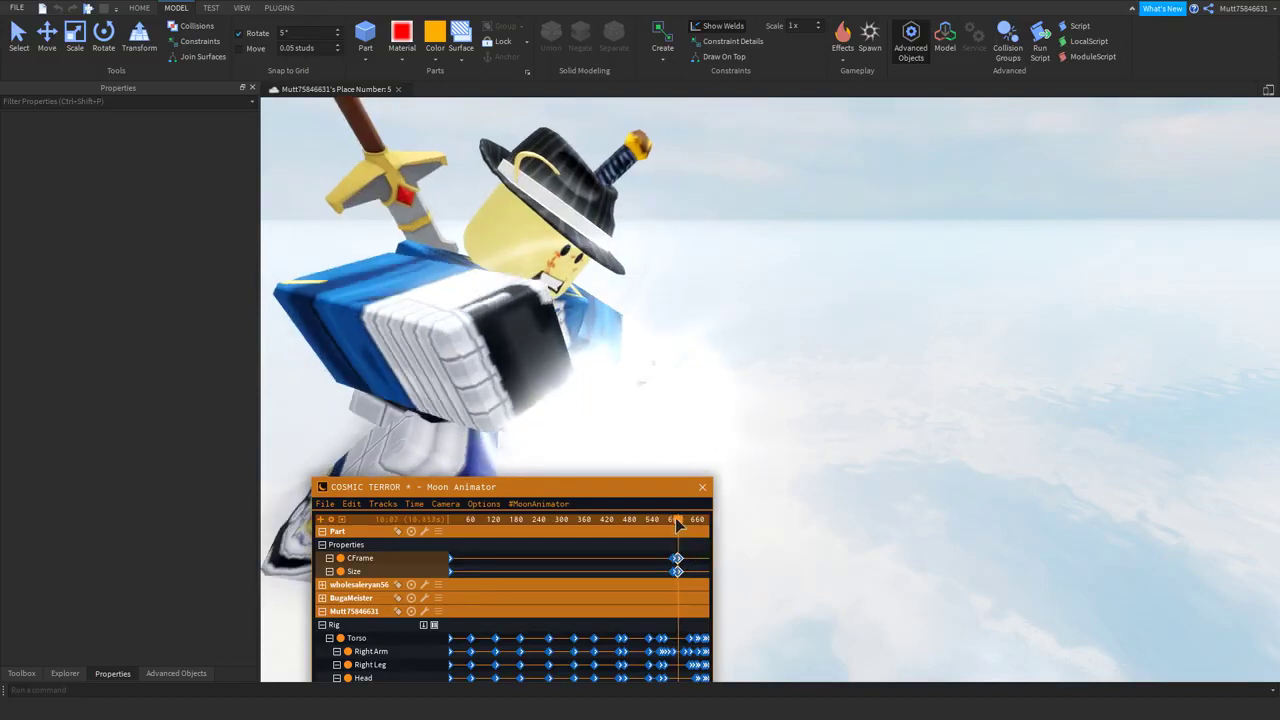
Change the easing style of the sphere's newest CFrame and Size keyframes, and move the Moon Animator window aside
left_click(677, 558)
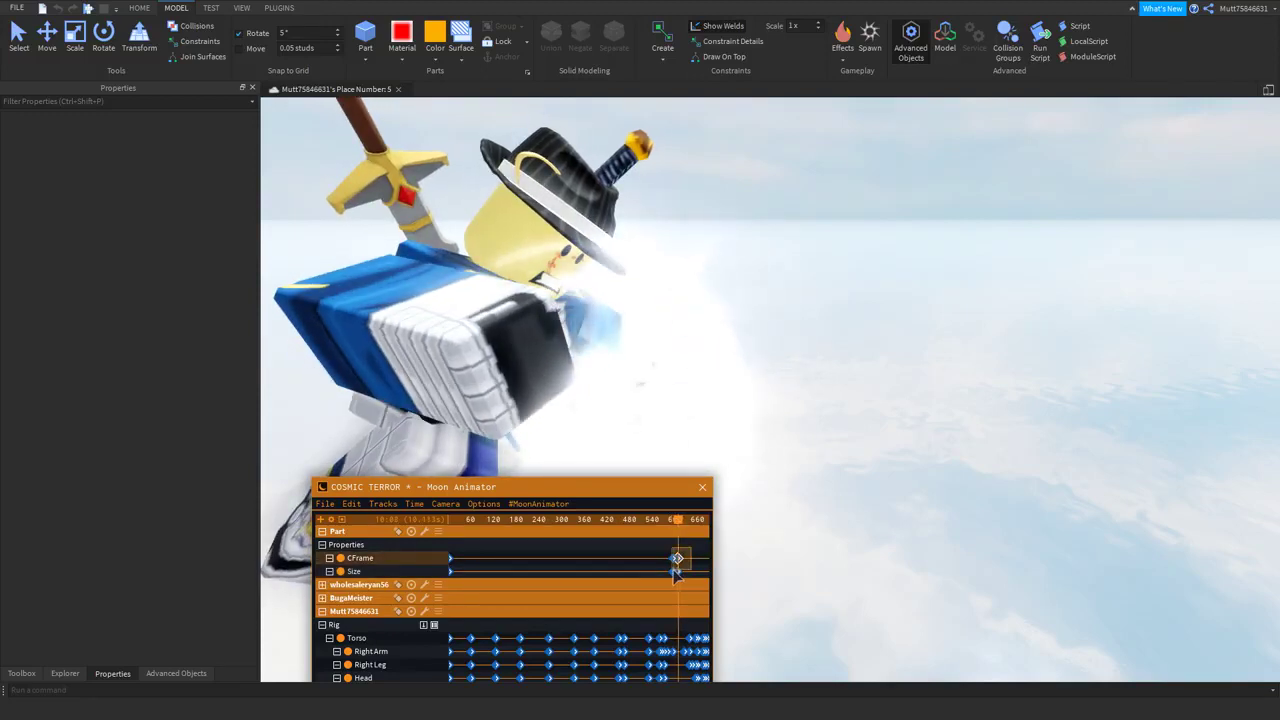
double_click(676, 571)
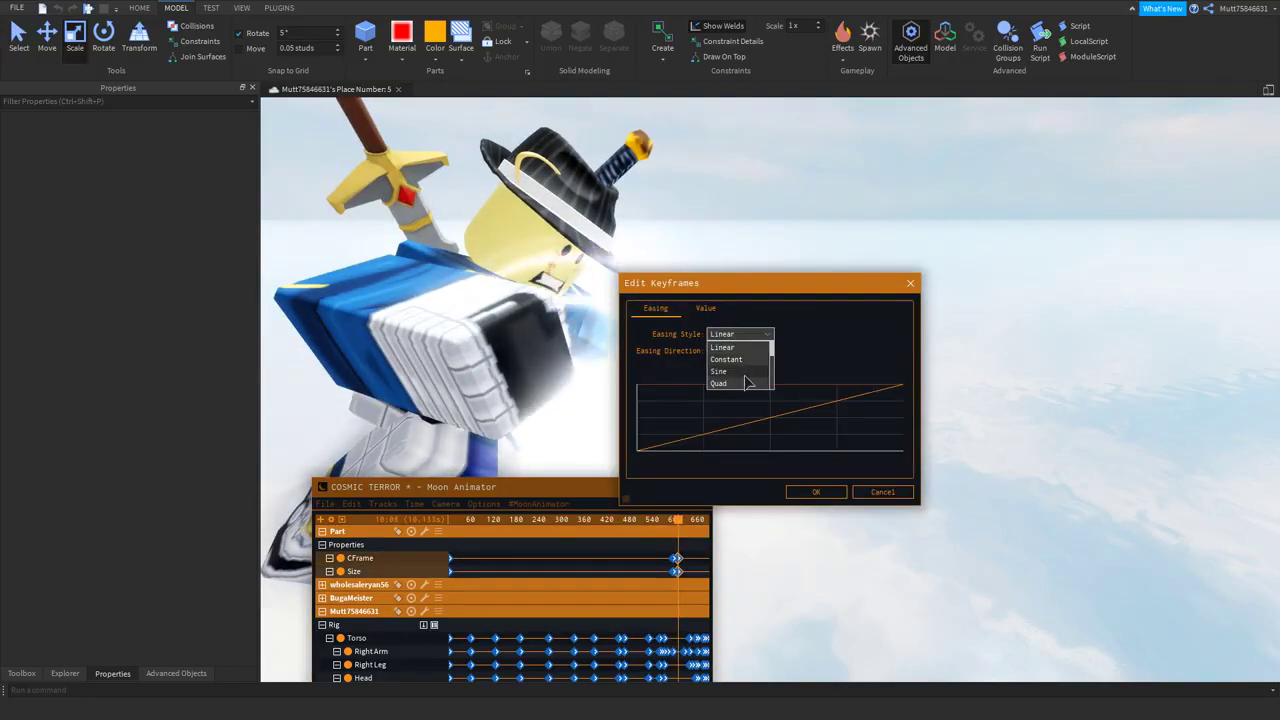
left_click(815, 491)
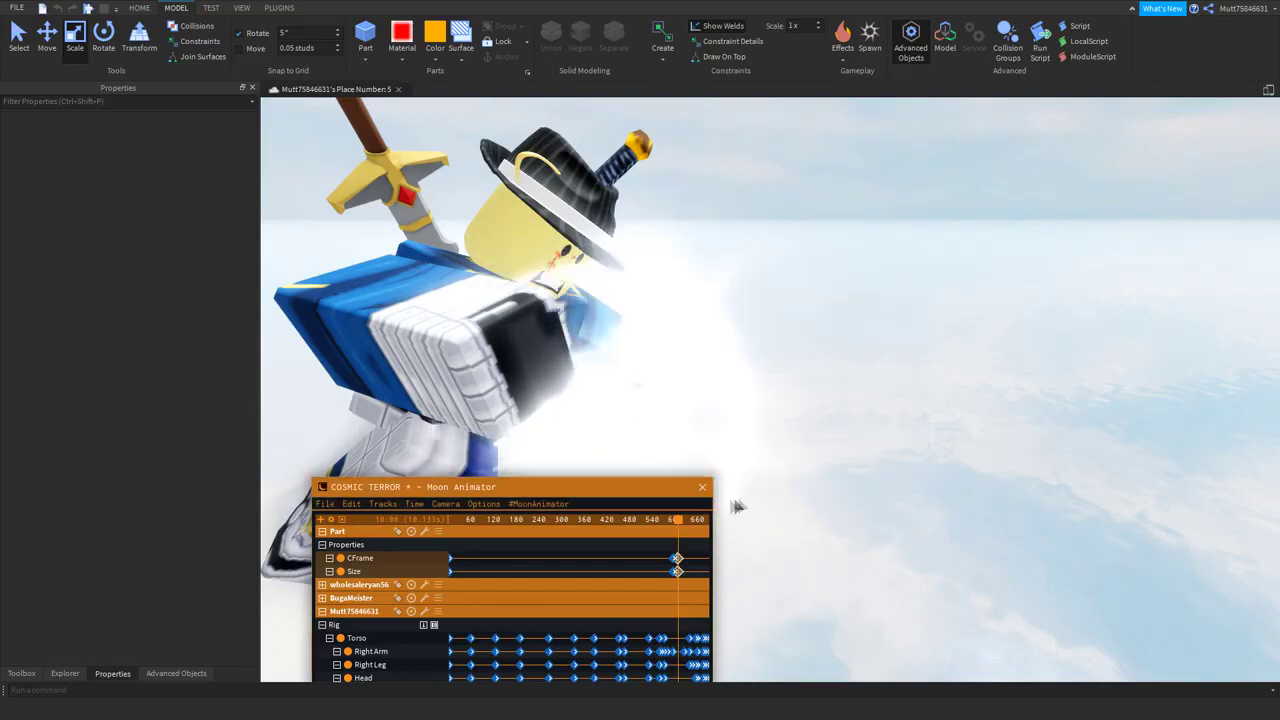
left_click(652, 520)
left_click_drag(655, 520, 526, 335)
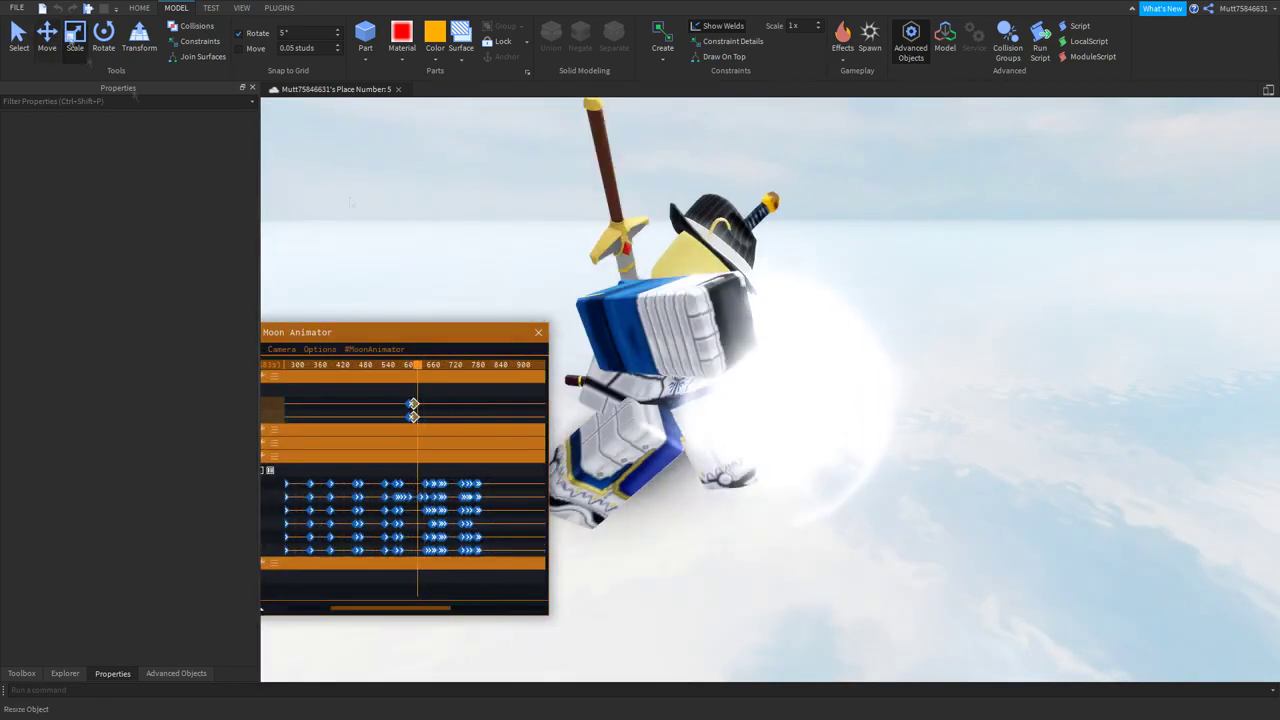
Enlarge the sphere in the character's hand to 0.52 studs and keyframe its CFrame and Size
key("ctrl+2")
key("f")
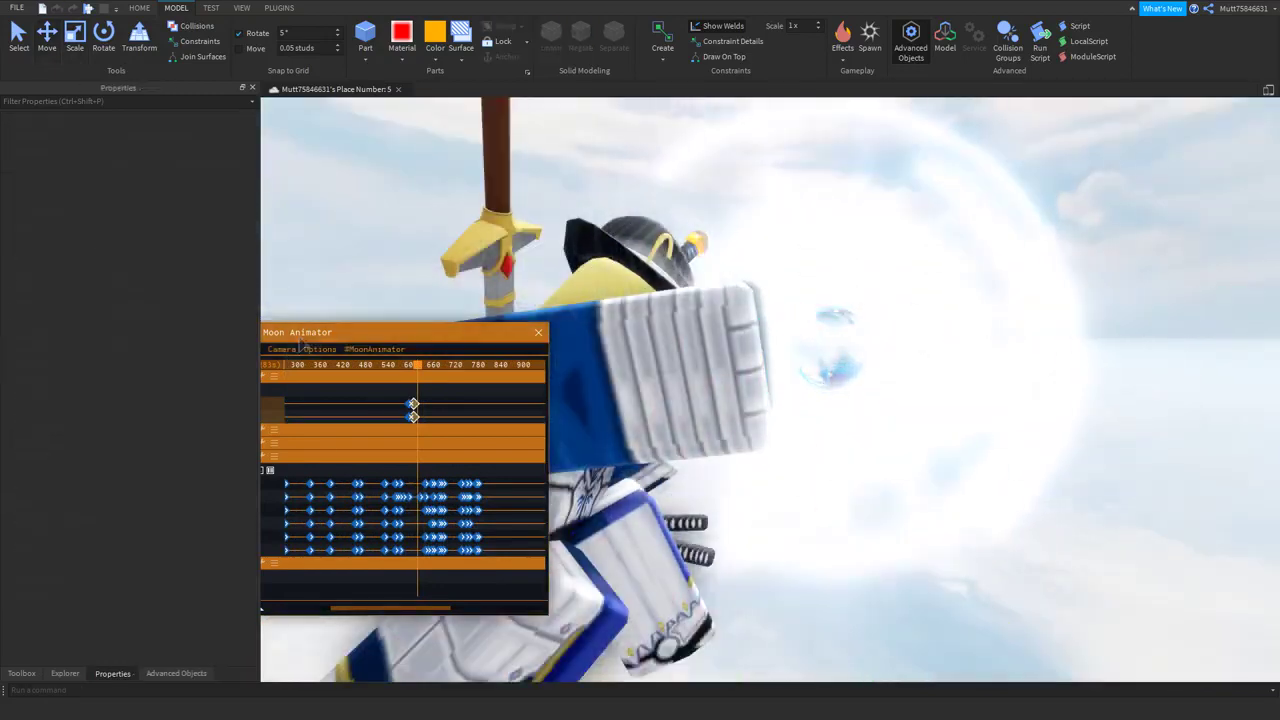
key("ctrl+3")
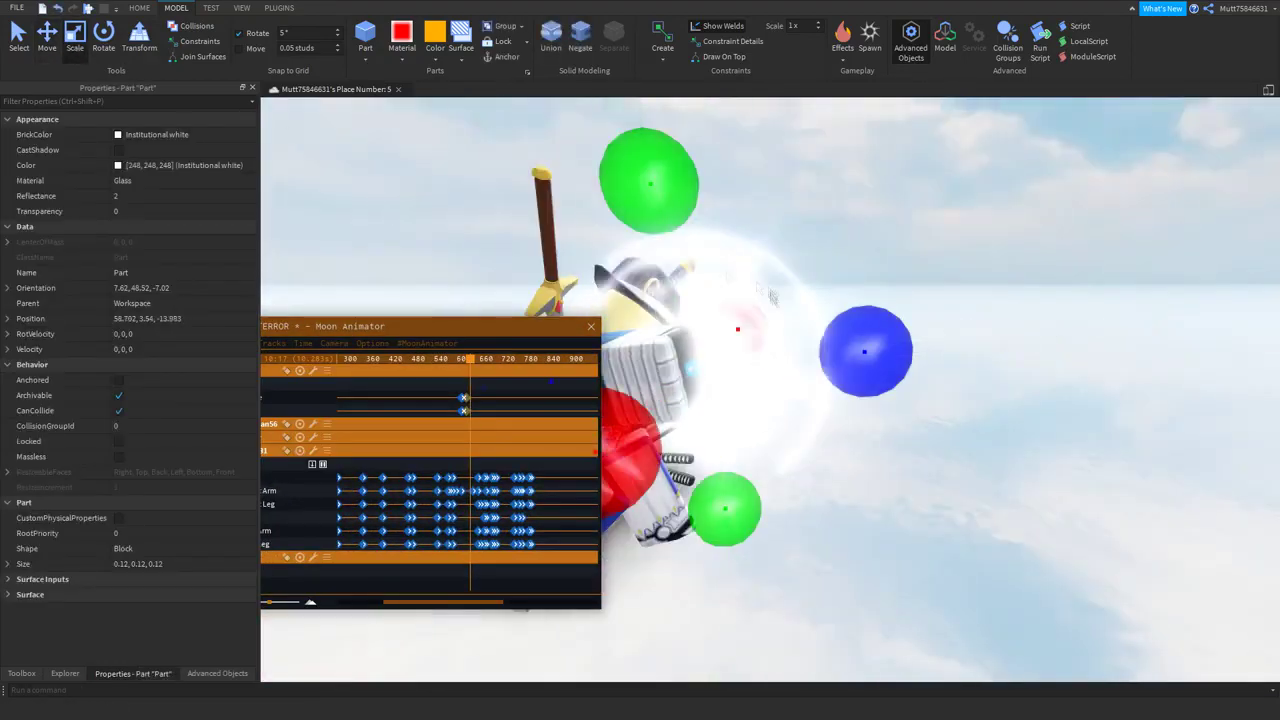
key("ctrl+2")
left_click(300, 412)
left_click_drag(435, 358, 477, 358)
left_click(805, 300)
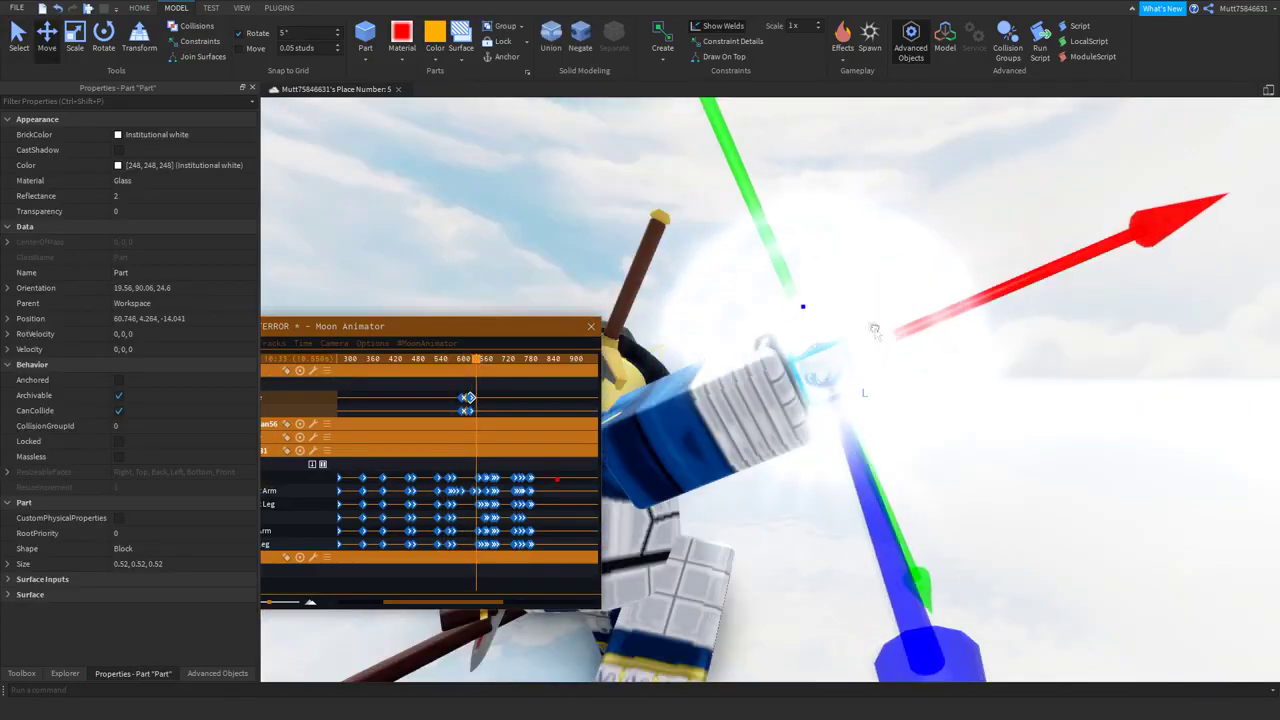
Rotate and reposition the sphere to follow the moving hand, enlarge it to 0.69 studs and keyframe its CFrame and Size
key("ctrl+4")
left_click(452, 370)
mouse_move(490, 368)
left_mouse_down()
mouse_move(478, 355)
mouse_move(452, 367)
mouse_move(477, 355)
mouse_move(478, 369)
left_mouse_up()
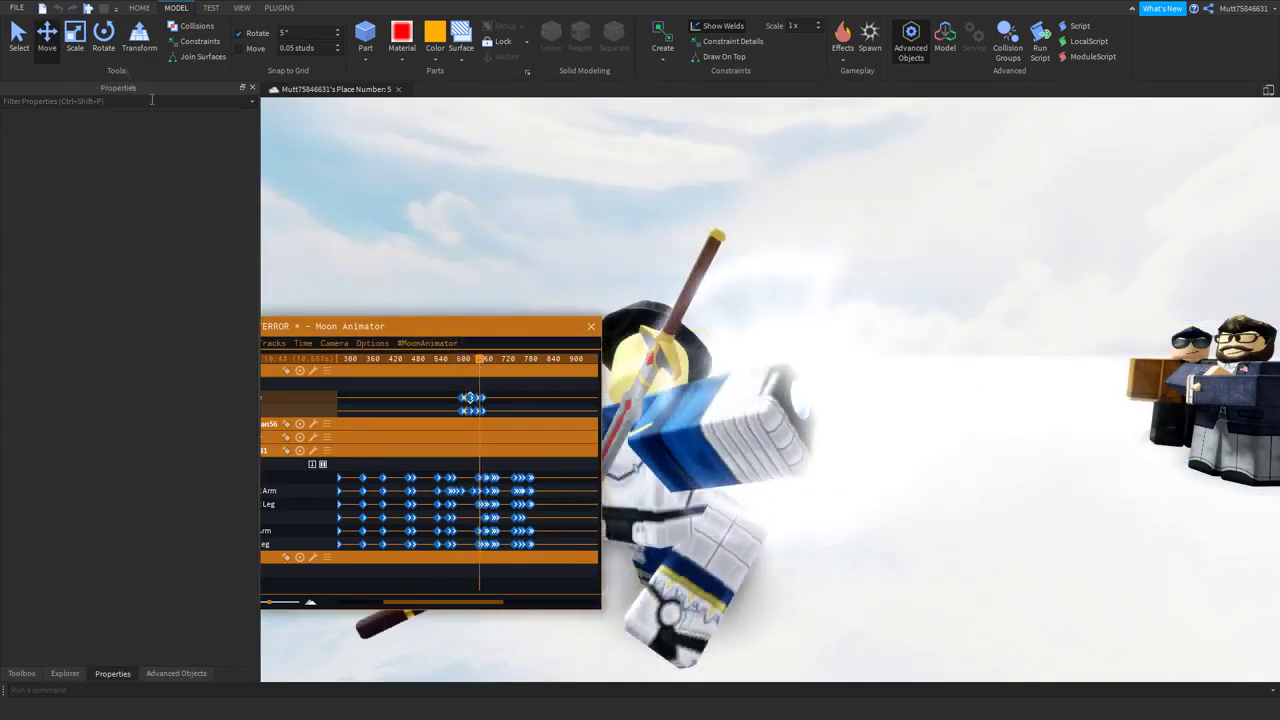
left_click(845, 240)
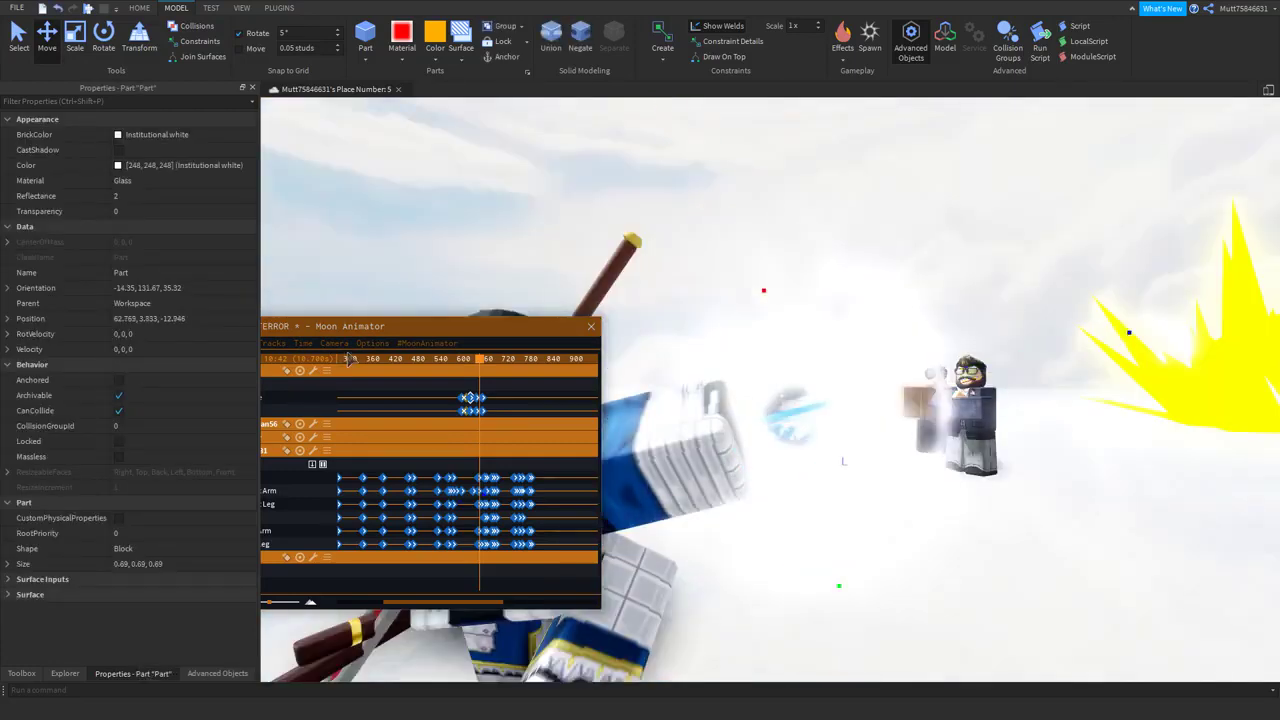
Keyframe the sphere's CFrame and Size through the throwing motion, with sizes of 1.15 studs and 0.49 studs
left_click(483, 364)
left_click_drag(488, 364, 489, 362)
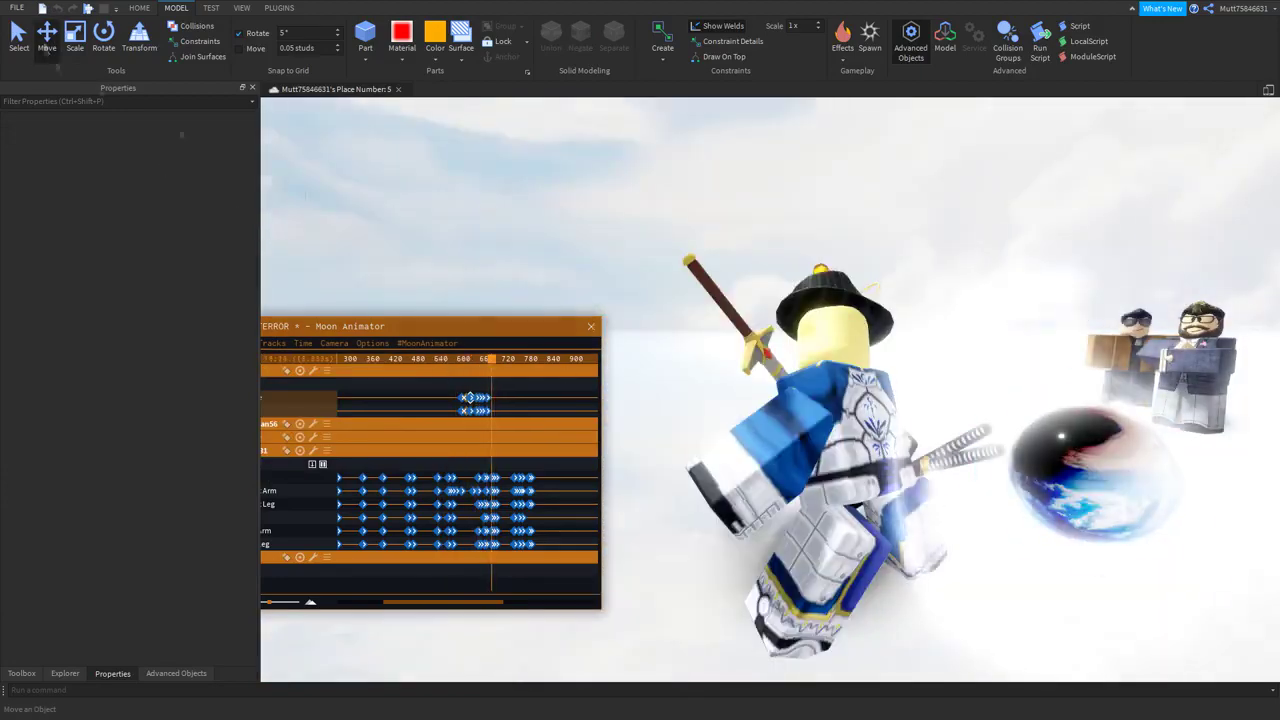
left_click(933, 493)
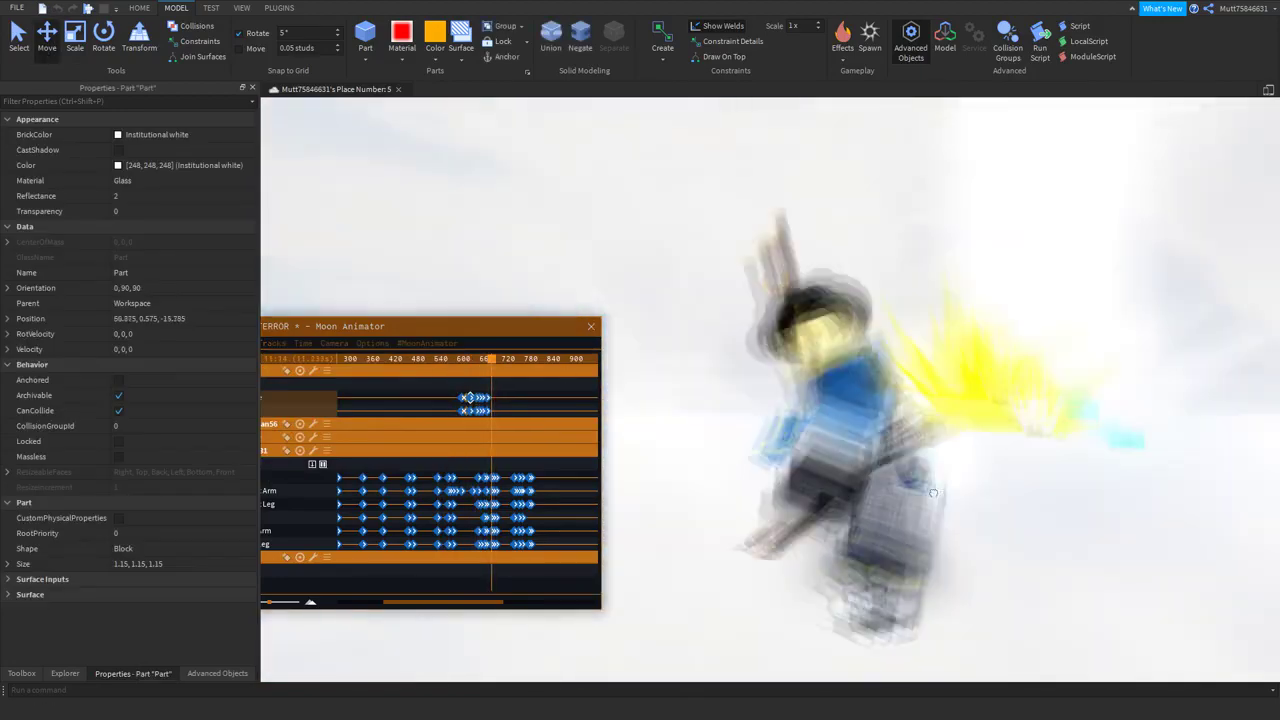
left_click(479, 361)
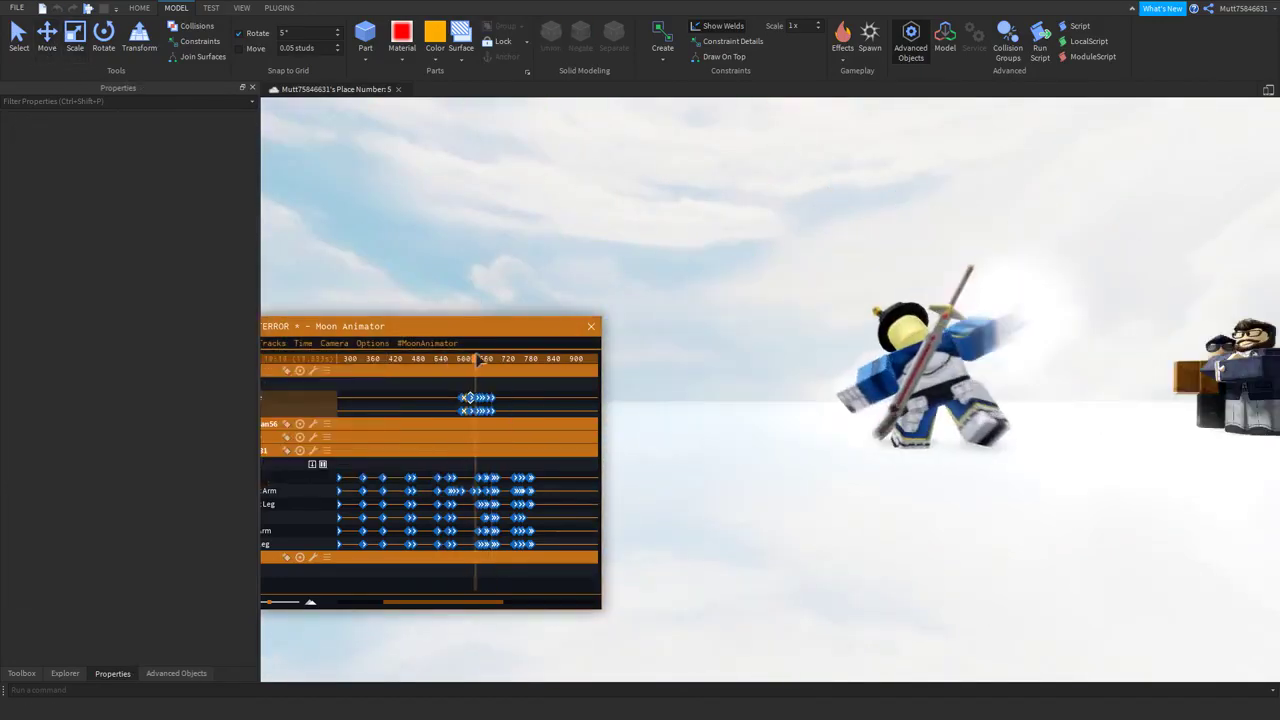
left_click(478, 361)
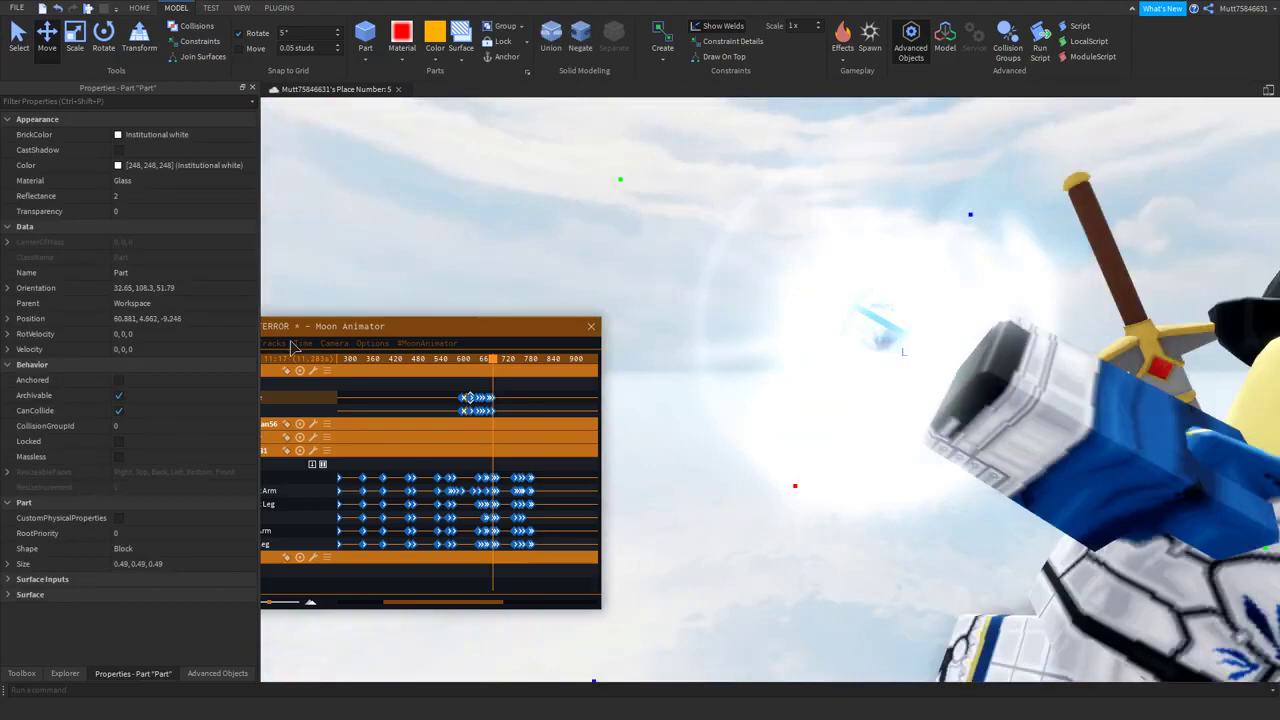
left_click(477, 362)
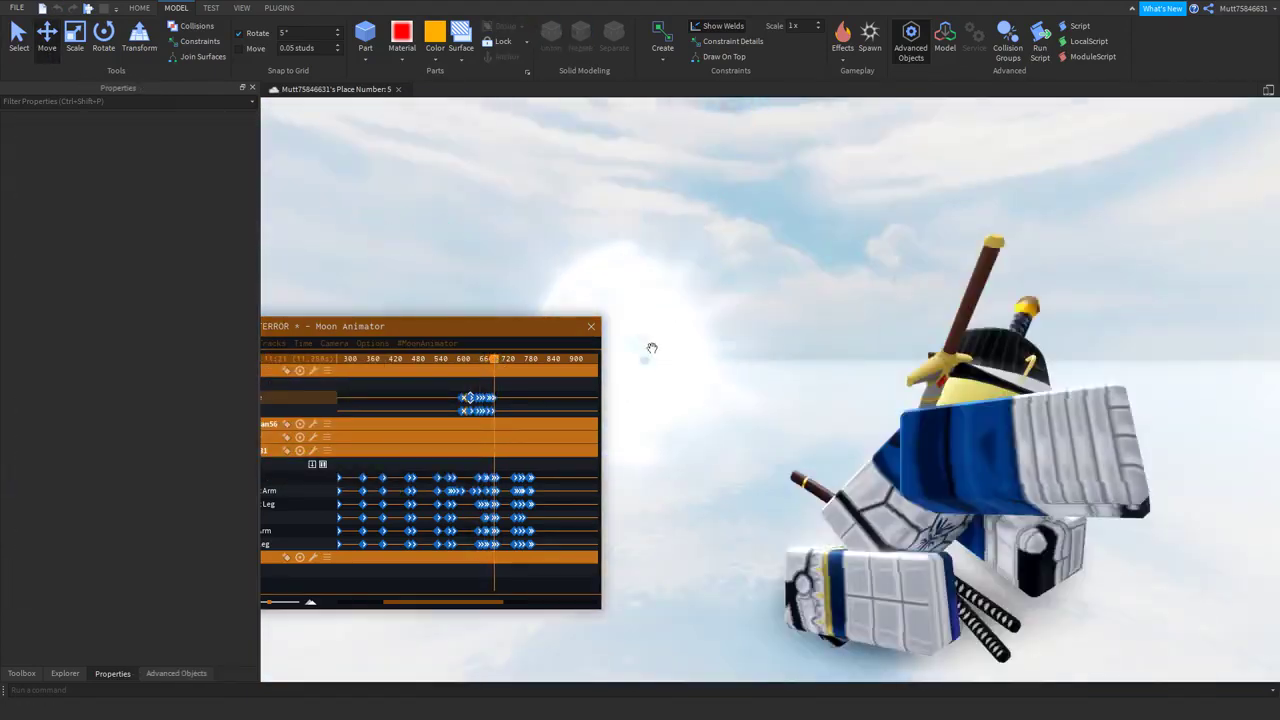
Set the released sphere's orientation to 0,0,0 and keyframe its CFrame
left_click(651, 349)
left_click(179, 287)
type("0,0,0")
key("Return")
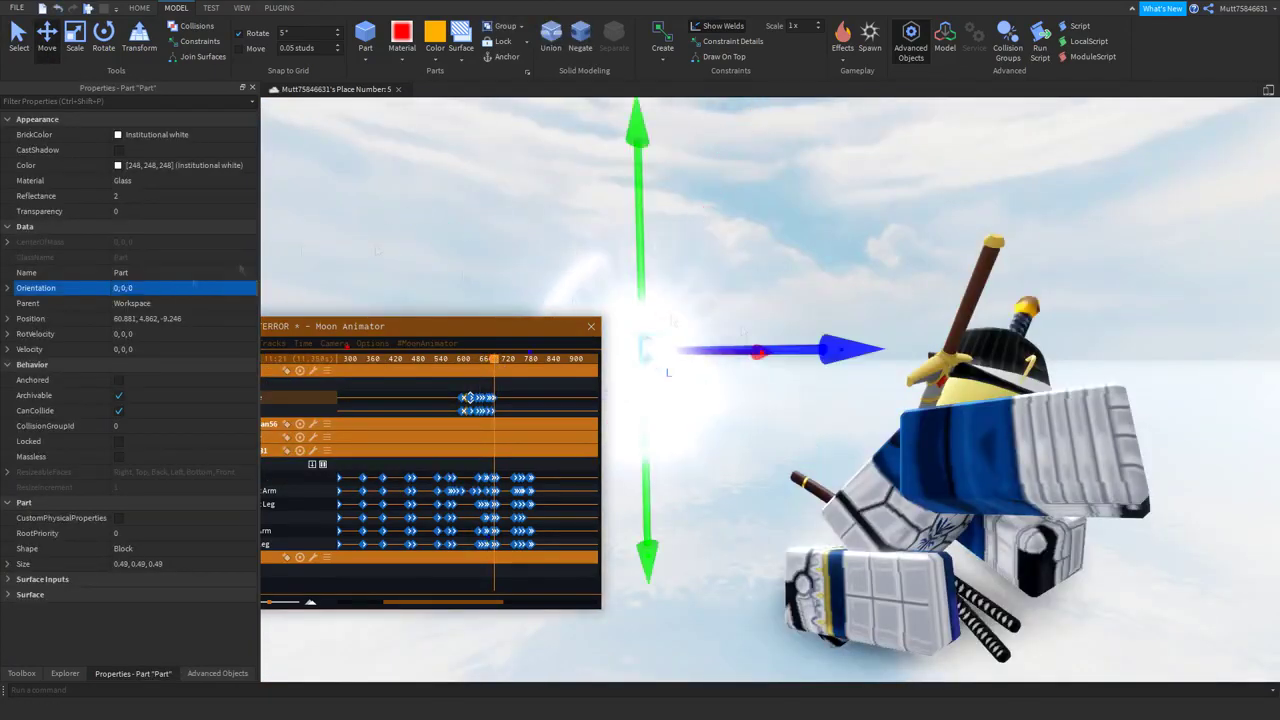
left_click(457, 368)
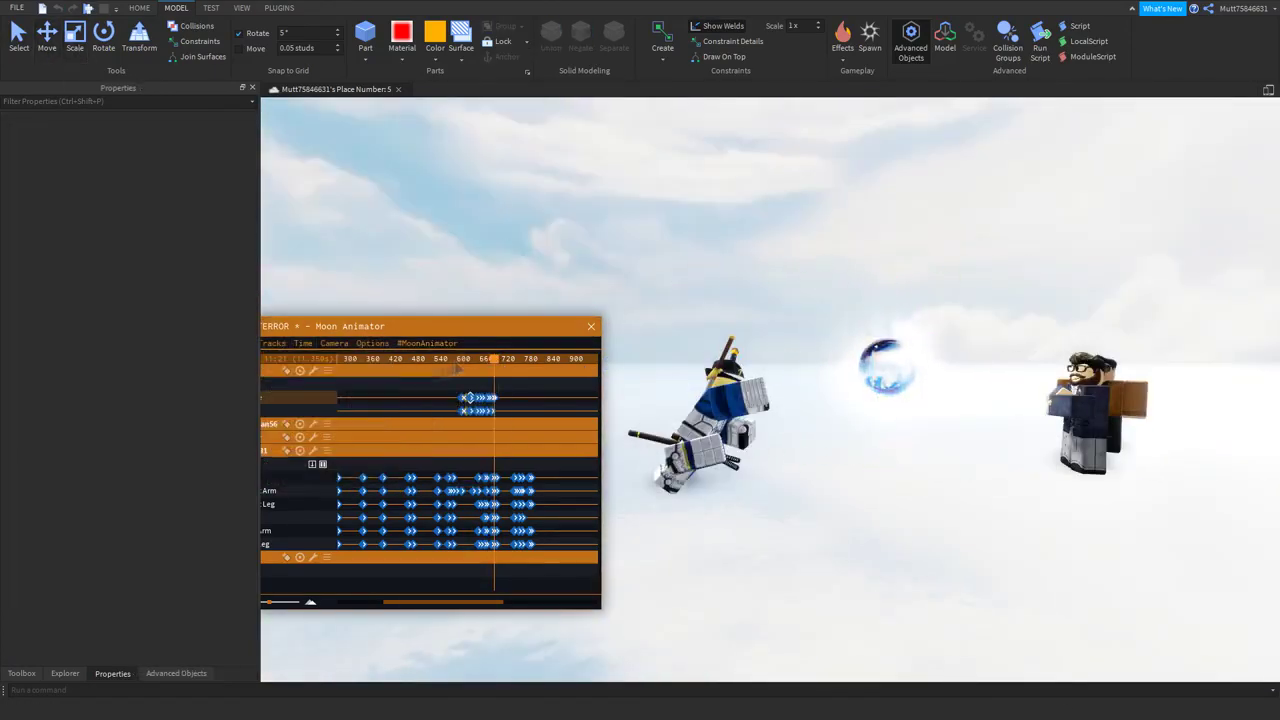
Move the sphere through the air to the dark-suited opponent's head and keyframe its CFrame and Size
left_click_drag(457, 364, 508, 358)
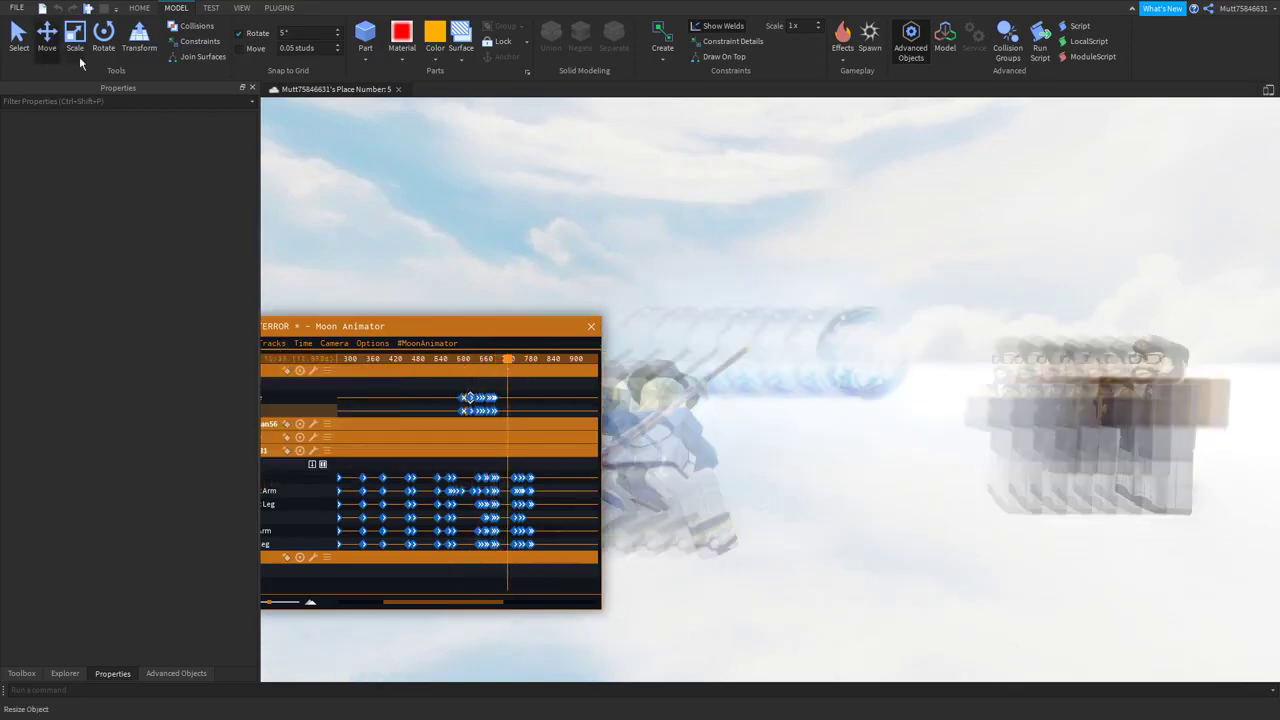
left_click(930, 365)
left_click(508, 358)
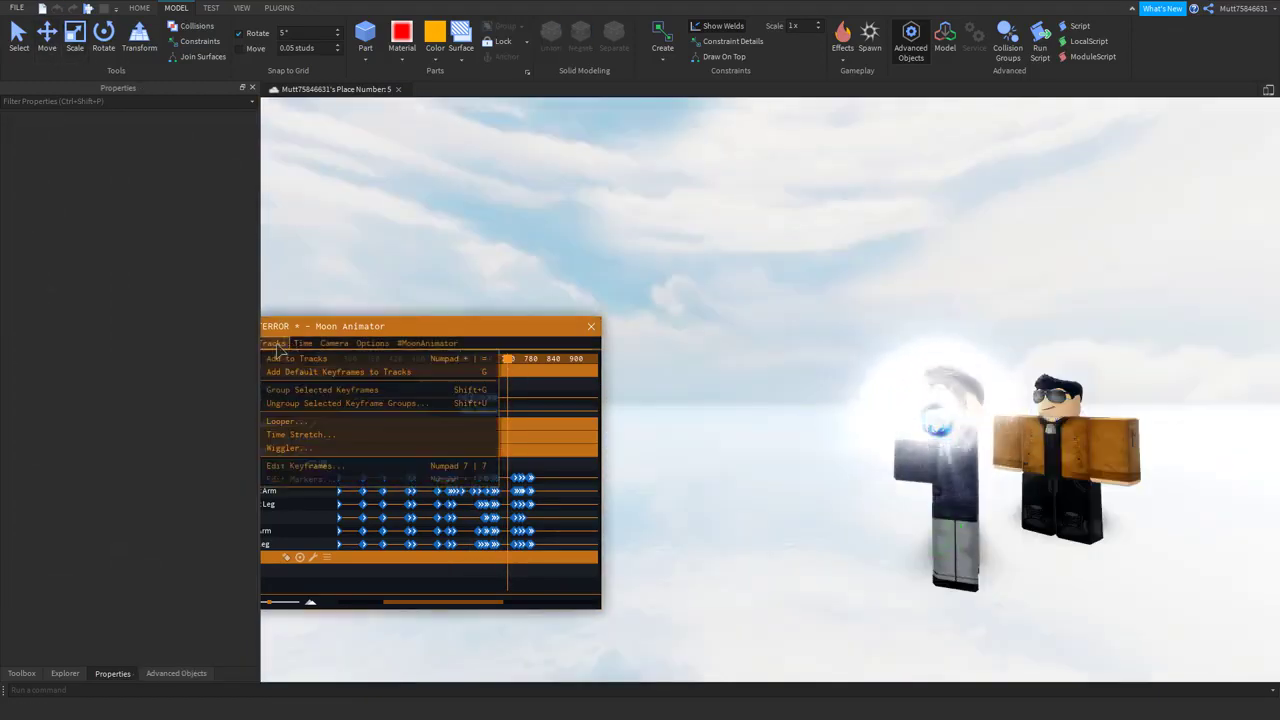
left_click_drag(508, 358, 489, 358)
left_click(935, 390)
left_click(508, 358)
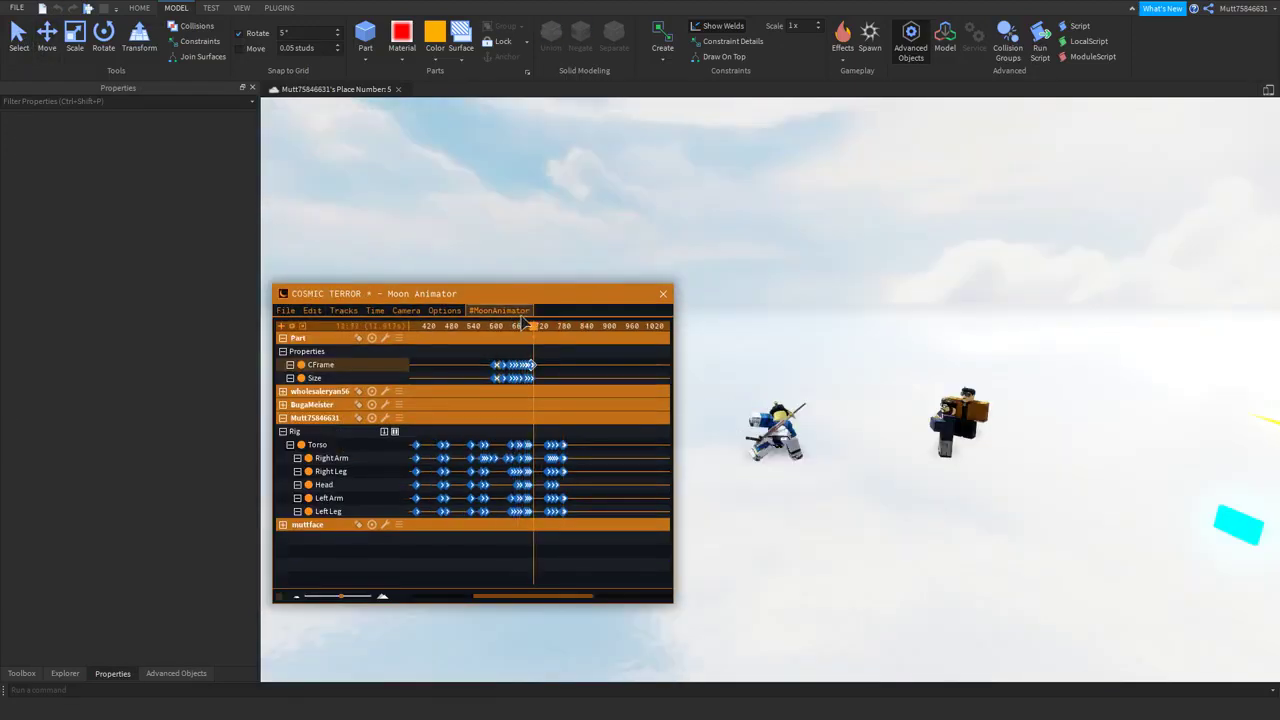
Collapse the sphere's track and move the tall white Beam cylinder along Z to about -21, closer to the characters
left_click(292, 339)
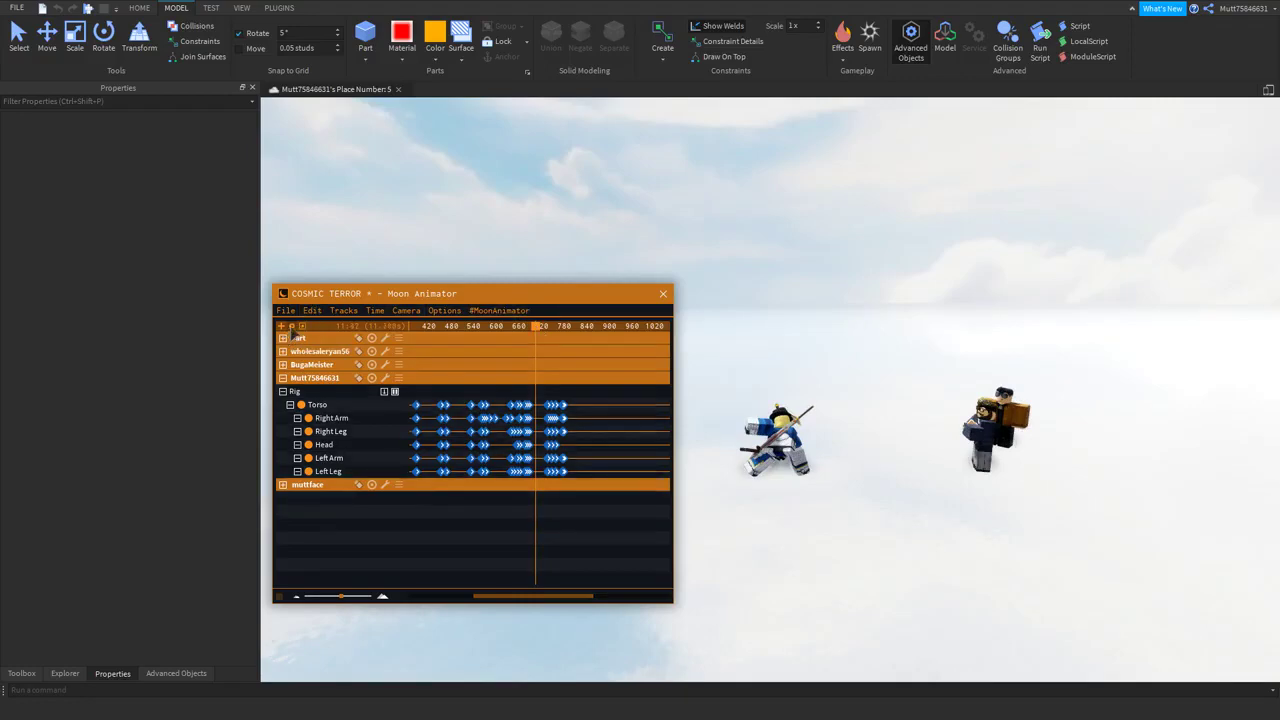
left_click(47, 35)
scroll(830, 248, "down", 3)
left_click(897, 286)
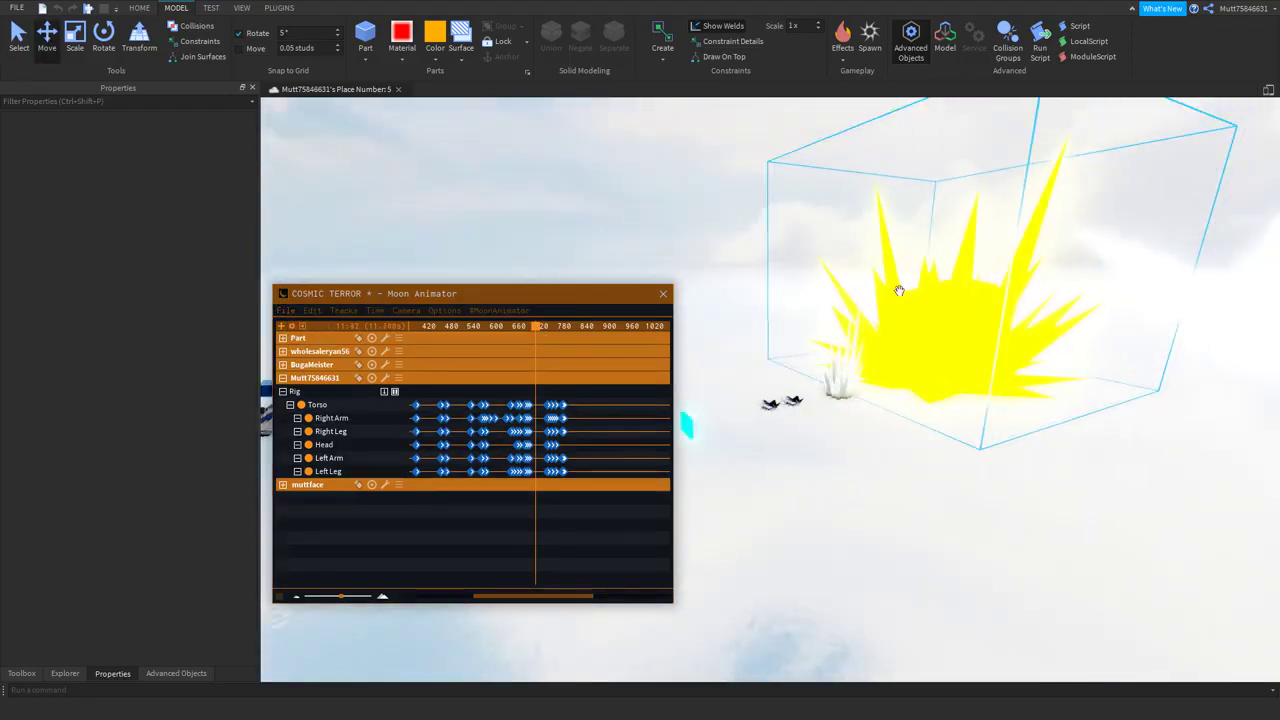
scroll(880, 295, "up", 3)
left_click(845, 430)
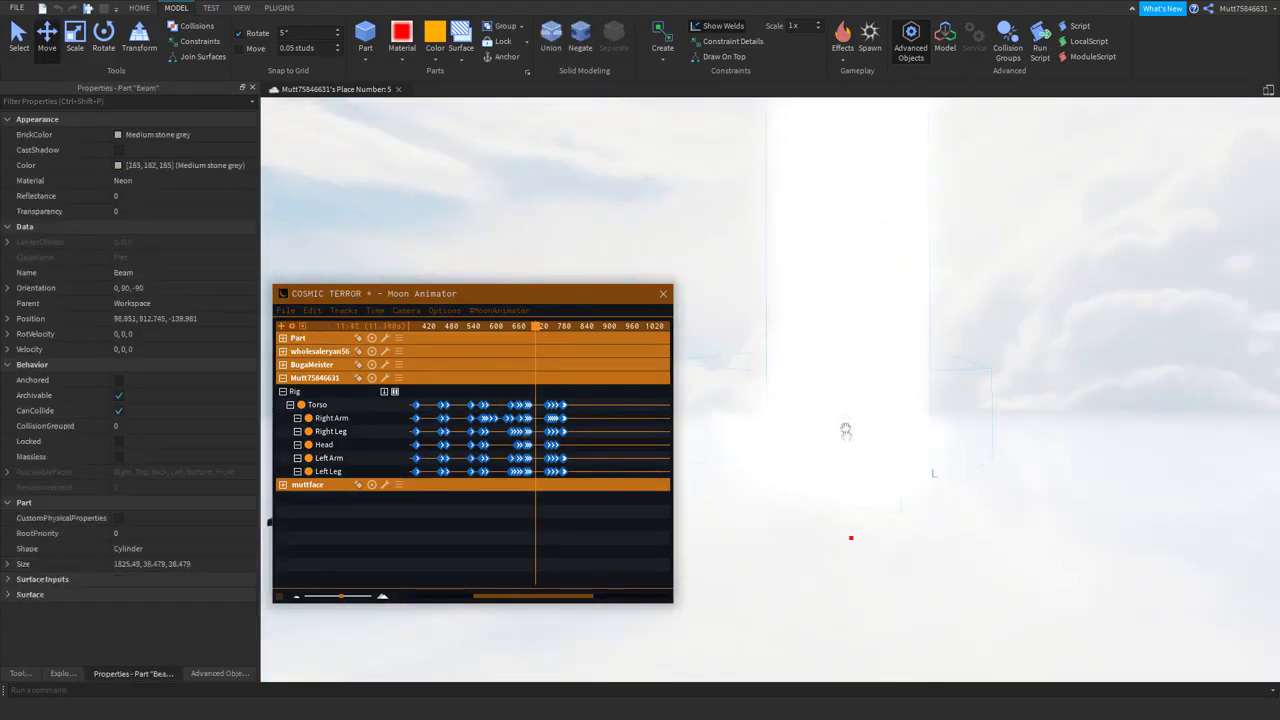
scroll(868, 396, "down", 5)
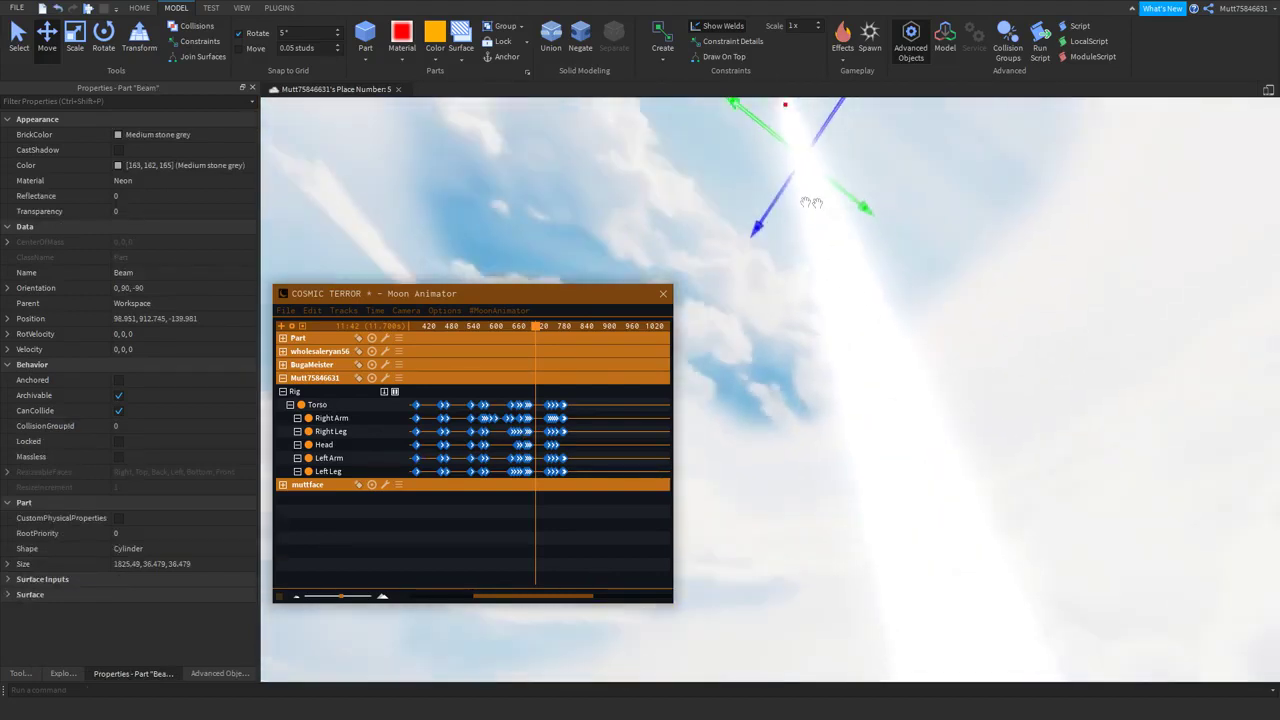
left_click_drag(771, 130, 620, 117)
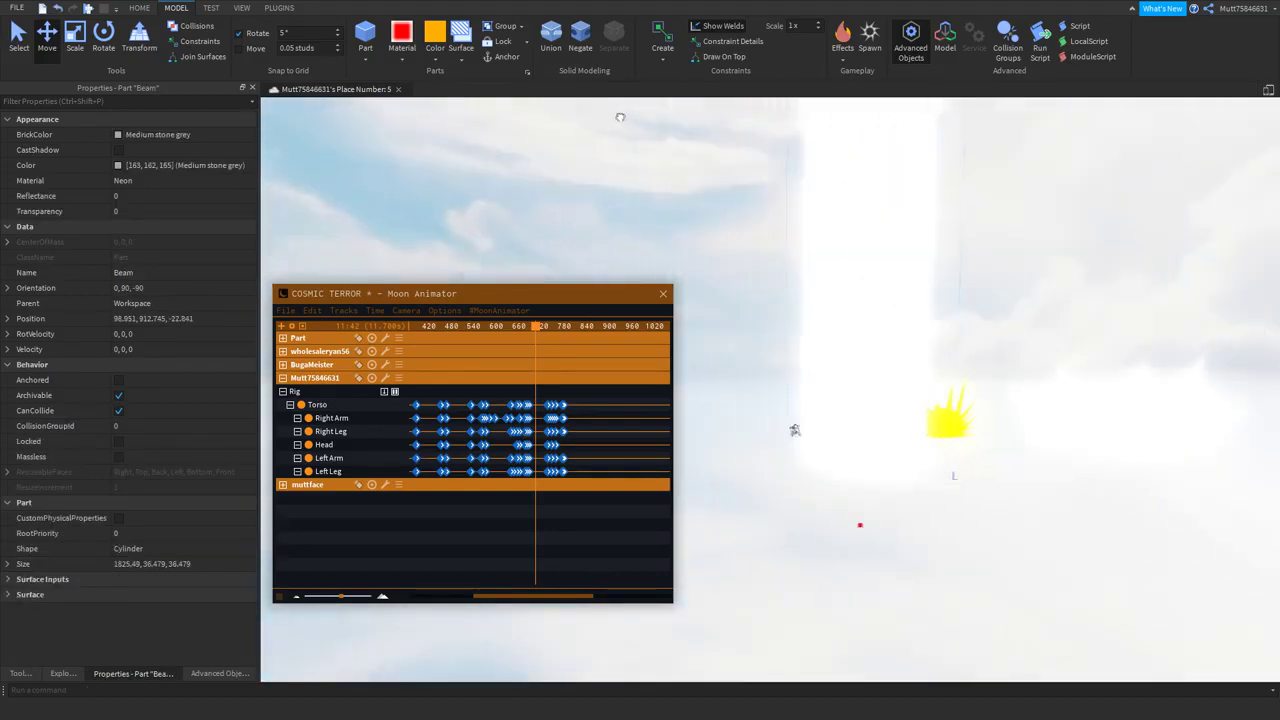
Shrink the Beam's height to 3.29 studs and its depth to 0.05 studs
left_click(75, 40)
scroll(817, 177, "down", 5)
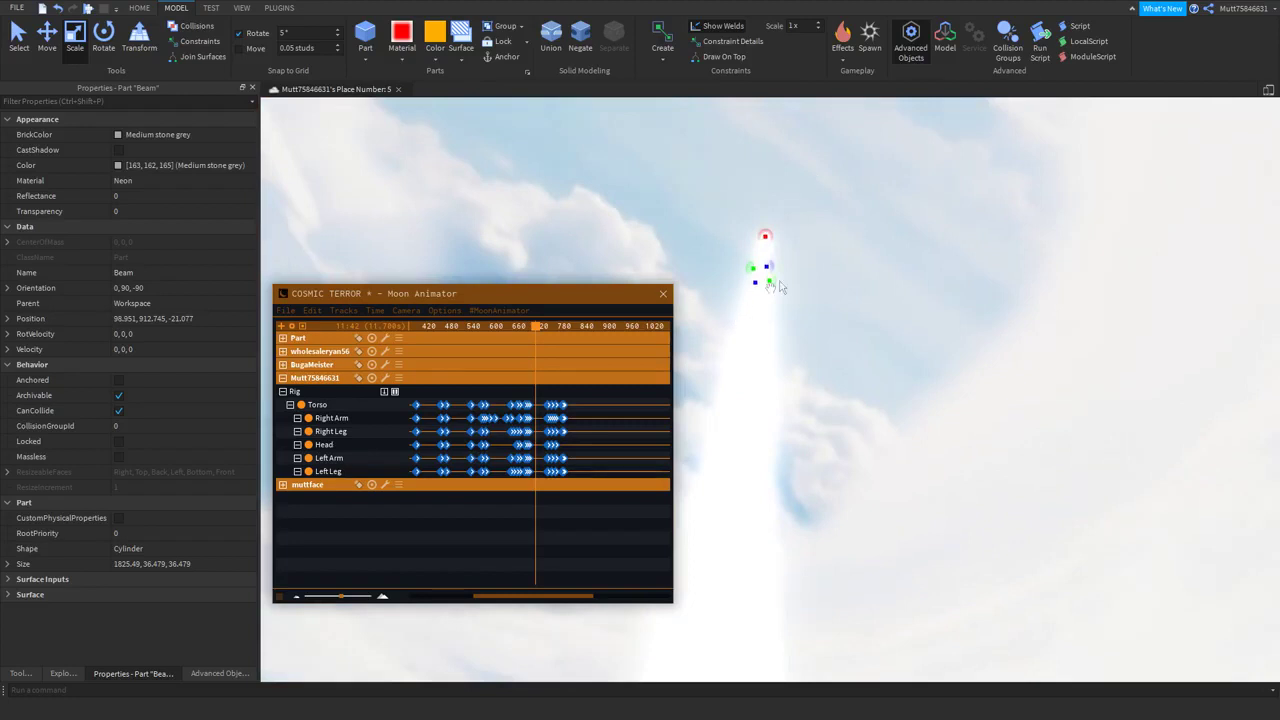
left_click_drag(763, 233, 806, 467)
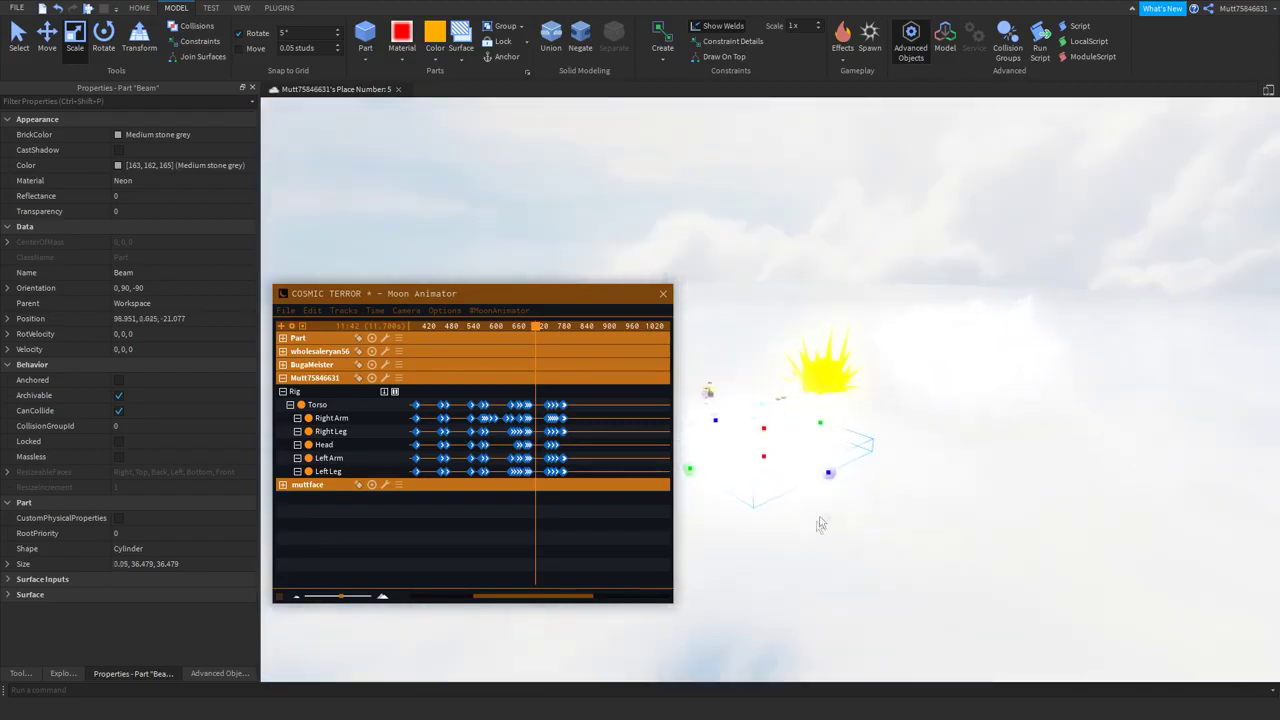
scroll(789, 423, "up", 5)
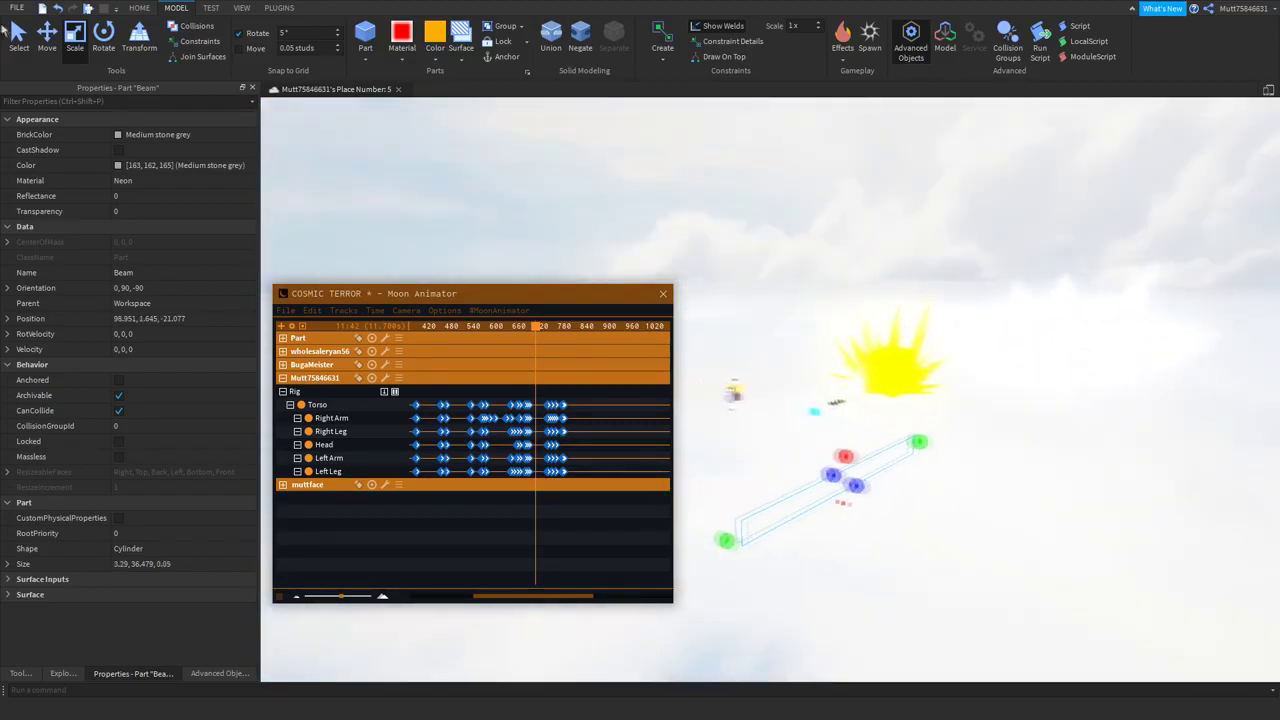
Move the flattened Beam beside the two opponents, at position 57.292, 1.645, -30.831
key("ctrl+2")
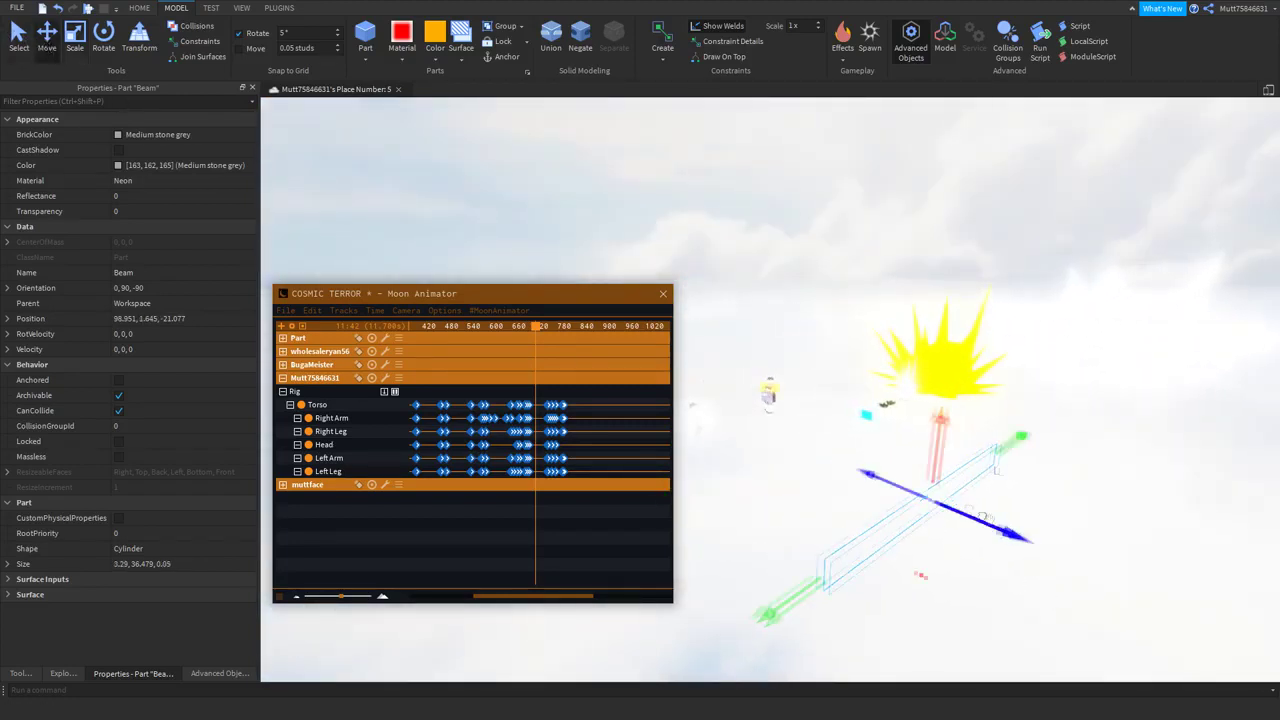
left_click_drag(983, 517, 810, 407)
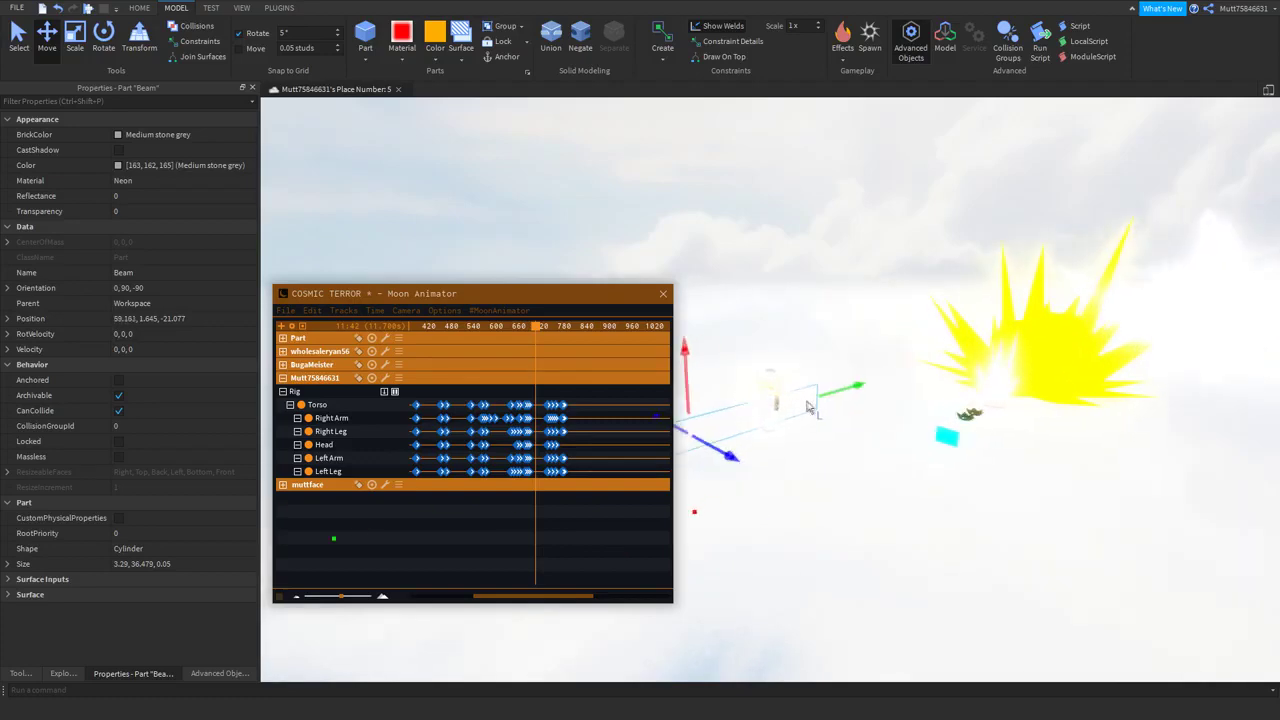
left_click_drag(875, 383, 870, 398)
right_click_drag(869, 391, 838, 362)
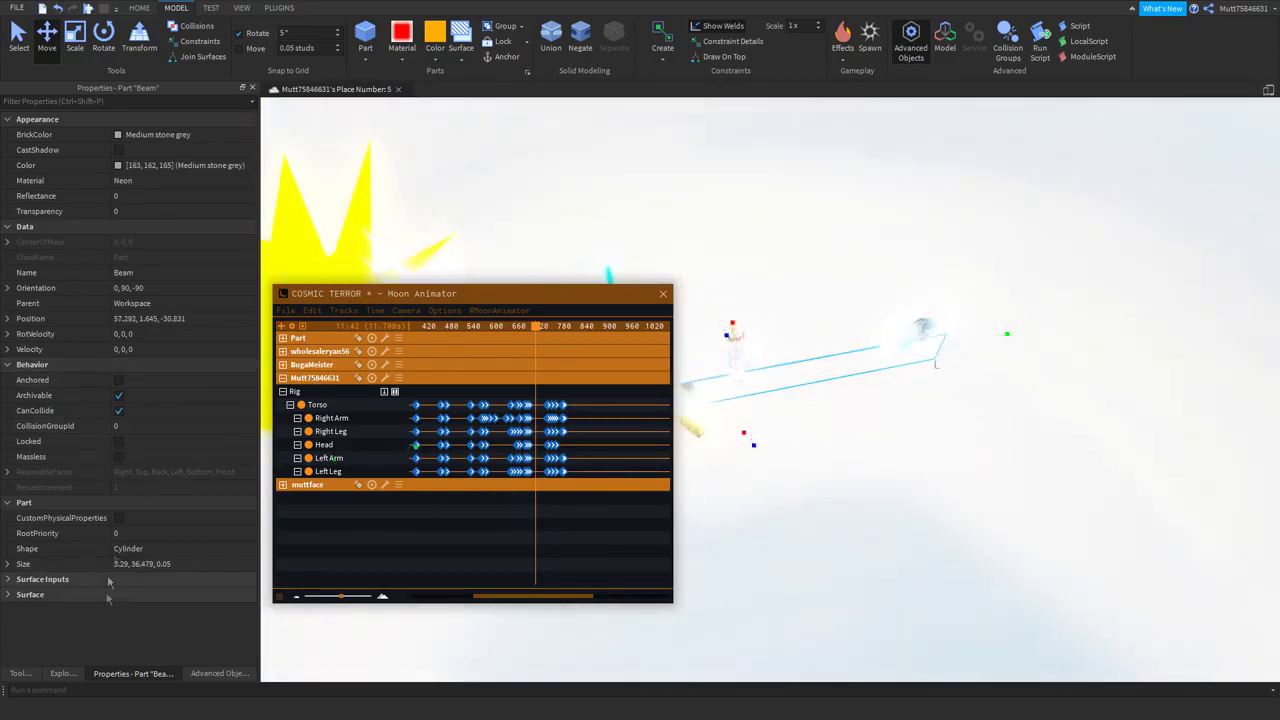
Show the Beam in the object hierarchy and shorten its long side until it fits between the two opponents
left_click(62, 673)
key("a")
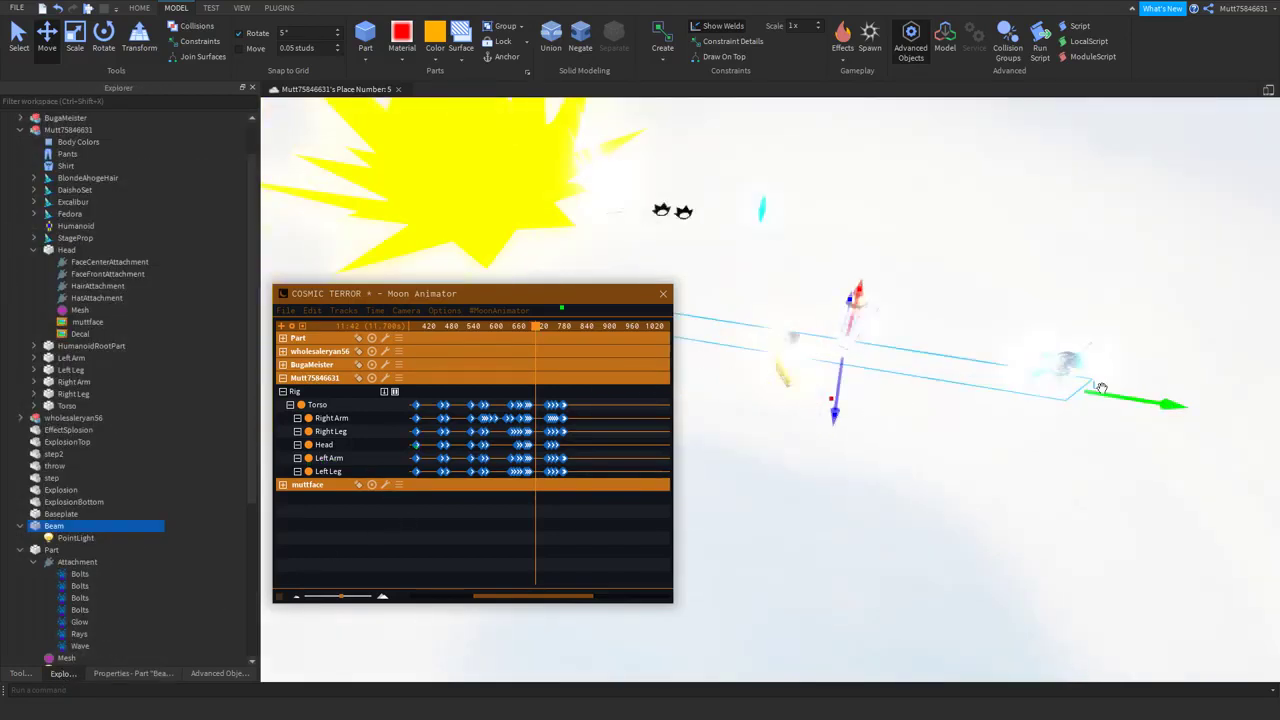
left_click(75, 47)
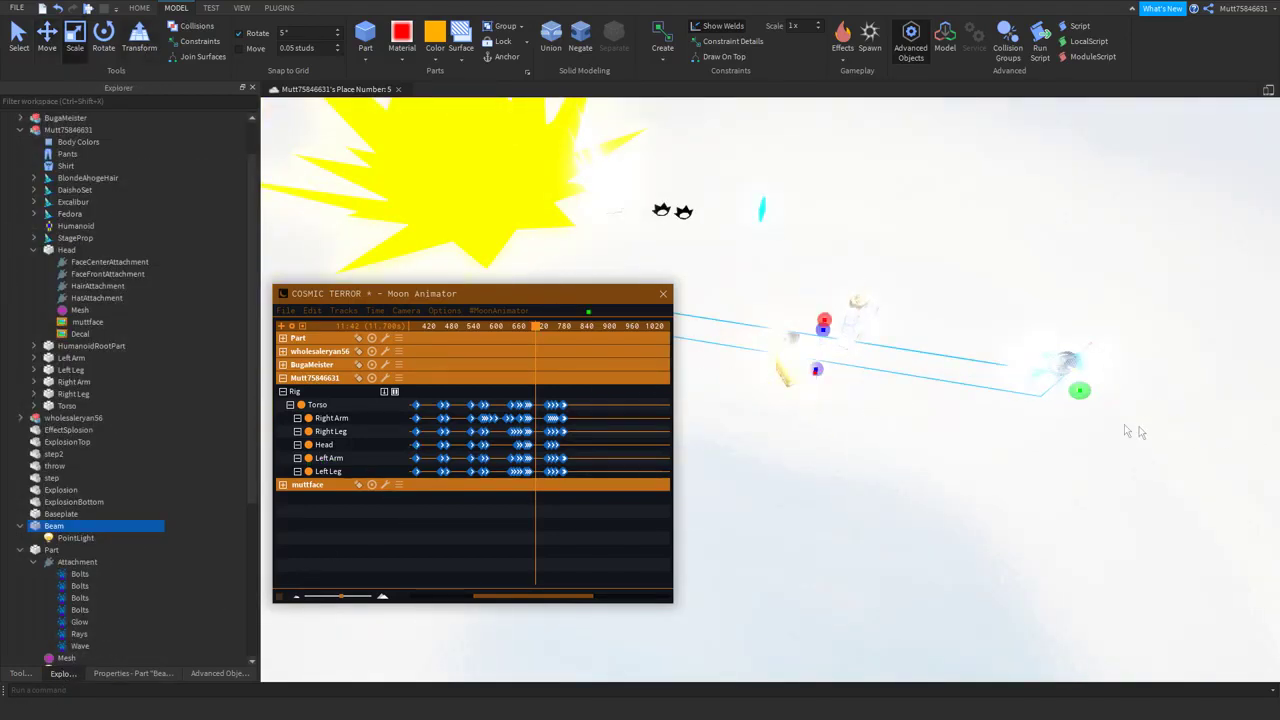
left_click(1080, 391)
left_click(1000, 365)
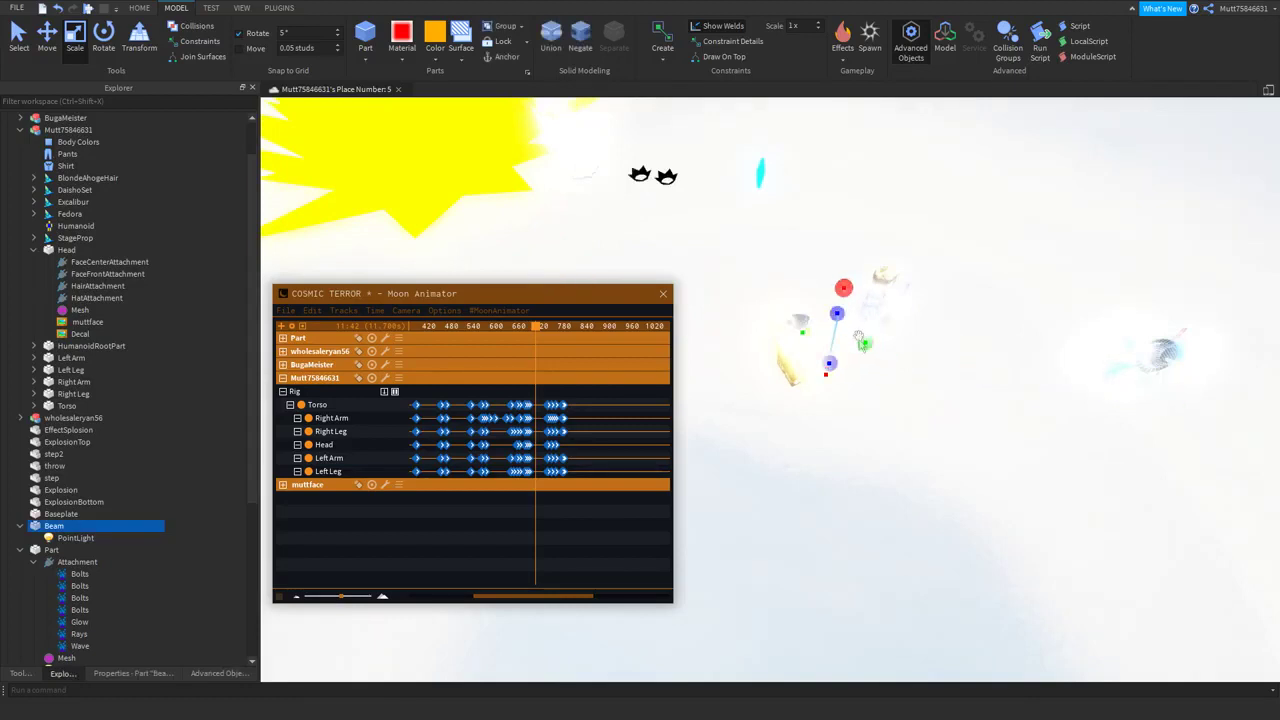
right_click_drag(843, 297, 698, 337)
key("q")
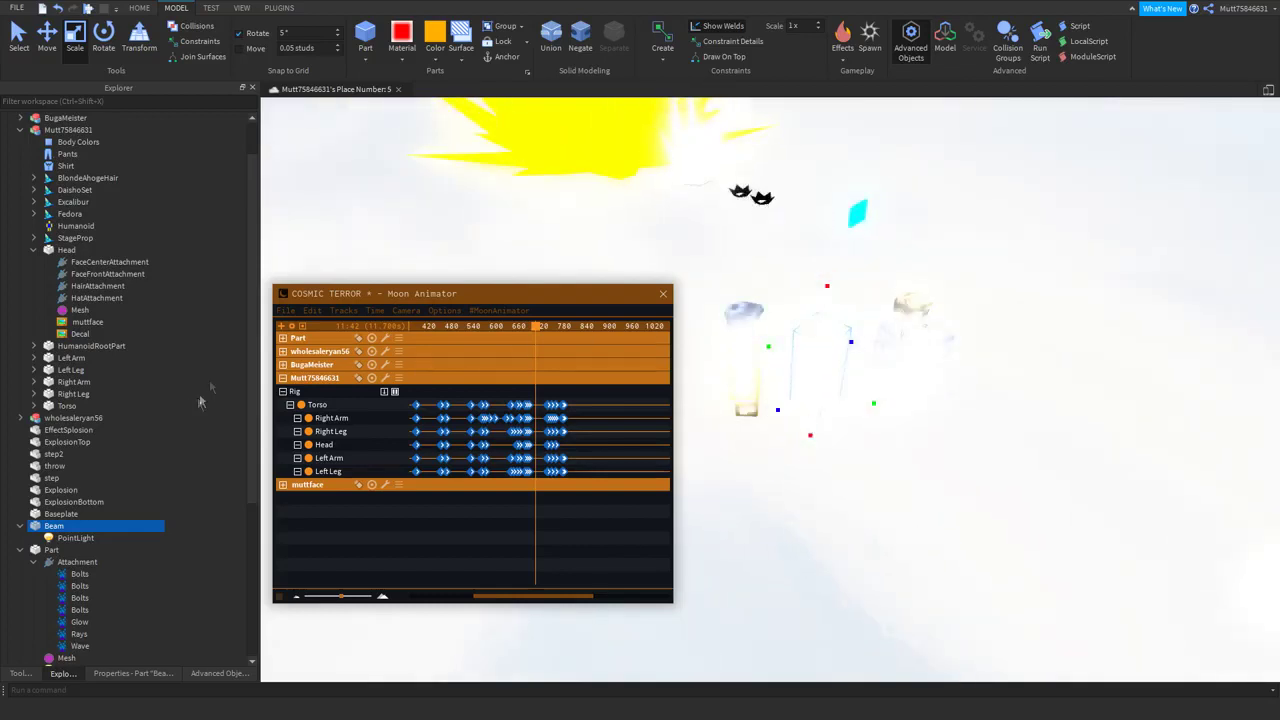
Select the shortened Beam and lower it below the ground beneath the two opponents
left_click(312, 310)
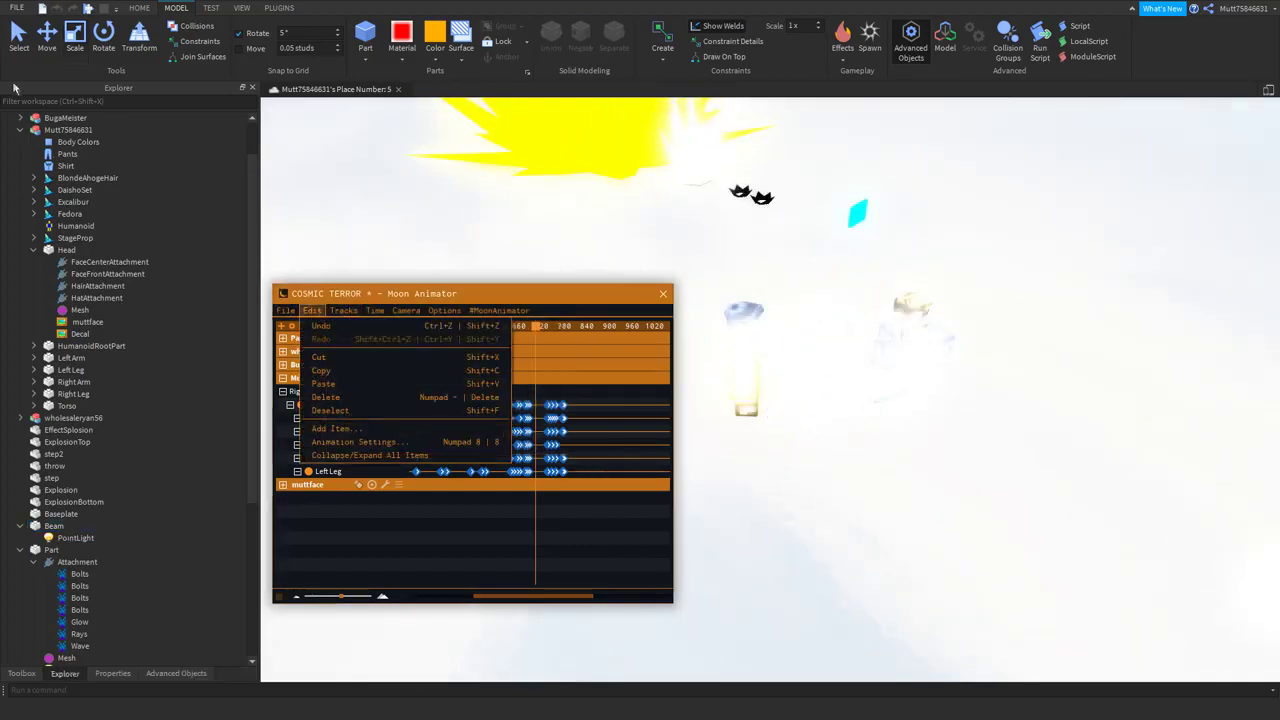
left_click(33, 57)
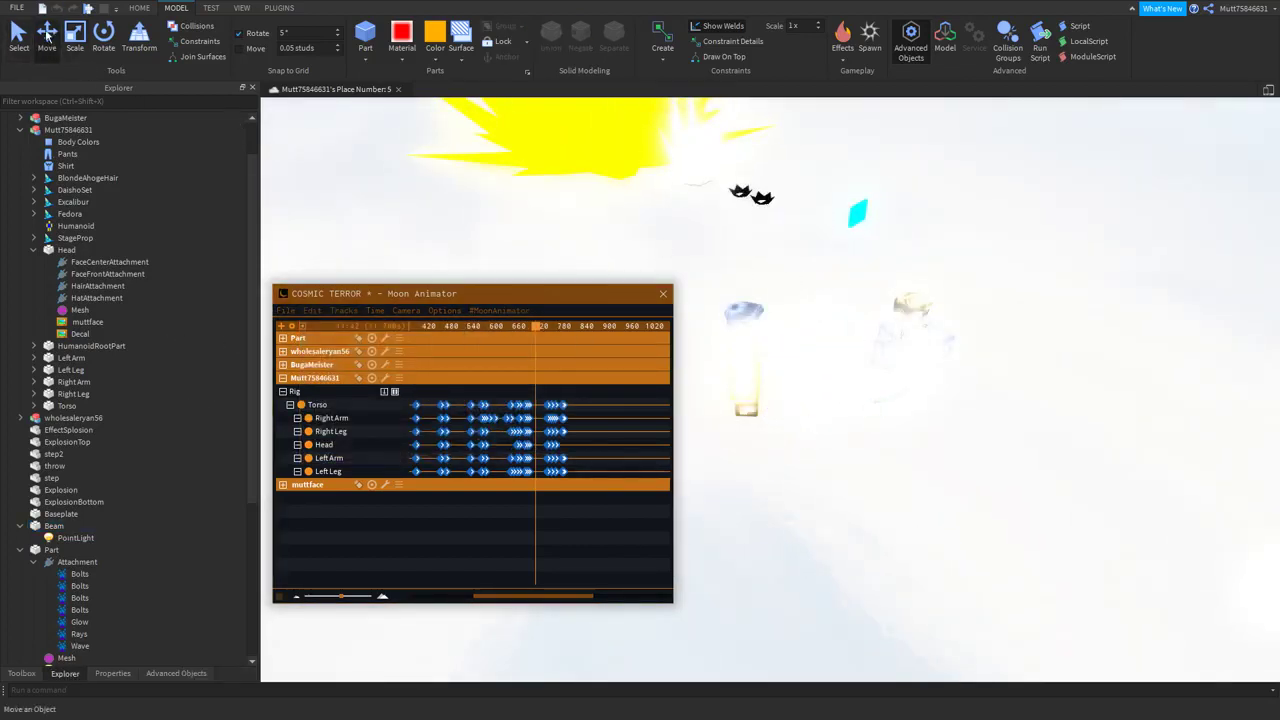
left_click(820, 350)
key("f")
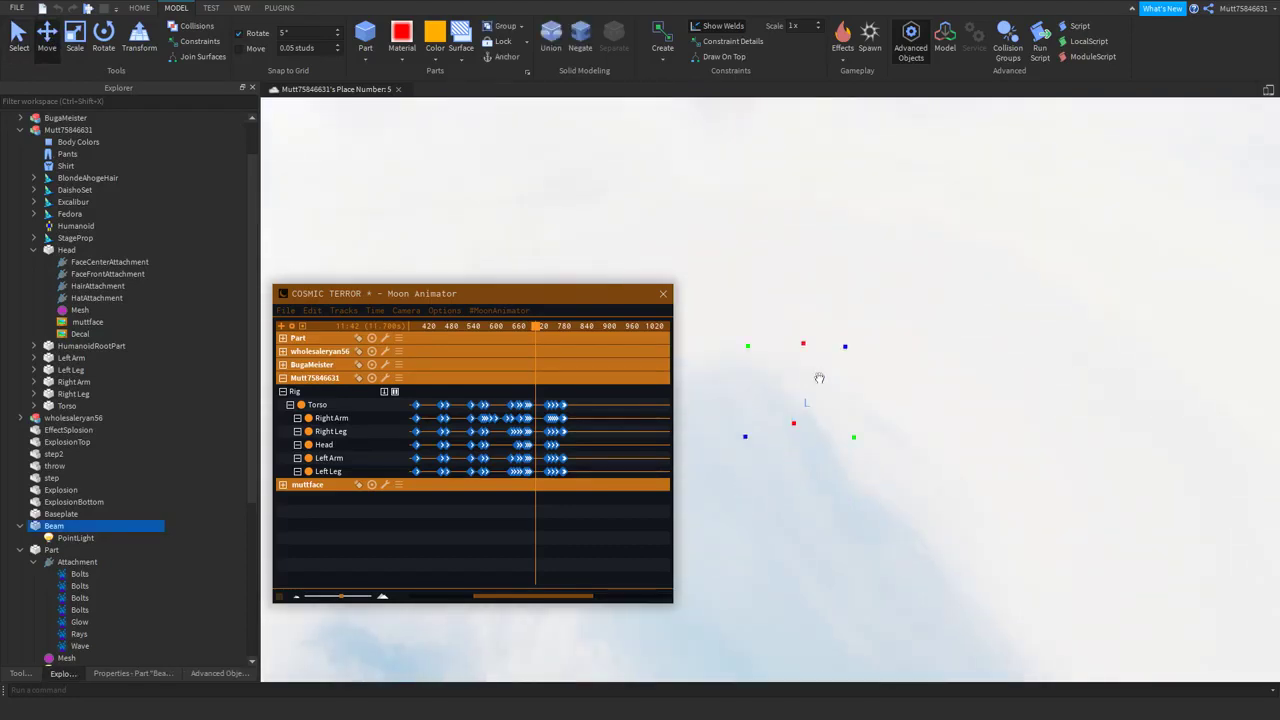
right_click_drag(817, 371, 798, 432)
Add the Beam to the COSMIC TERROR animation with CFrame, Size and Transparency property tracks
left_click(343, 310)
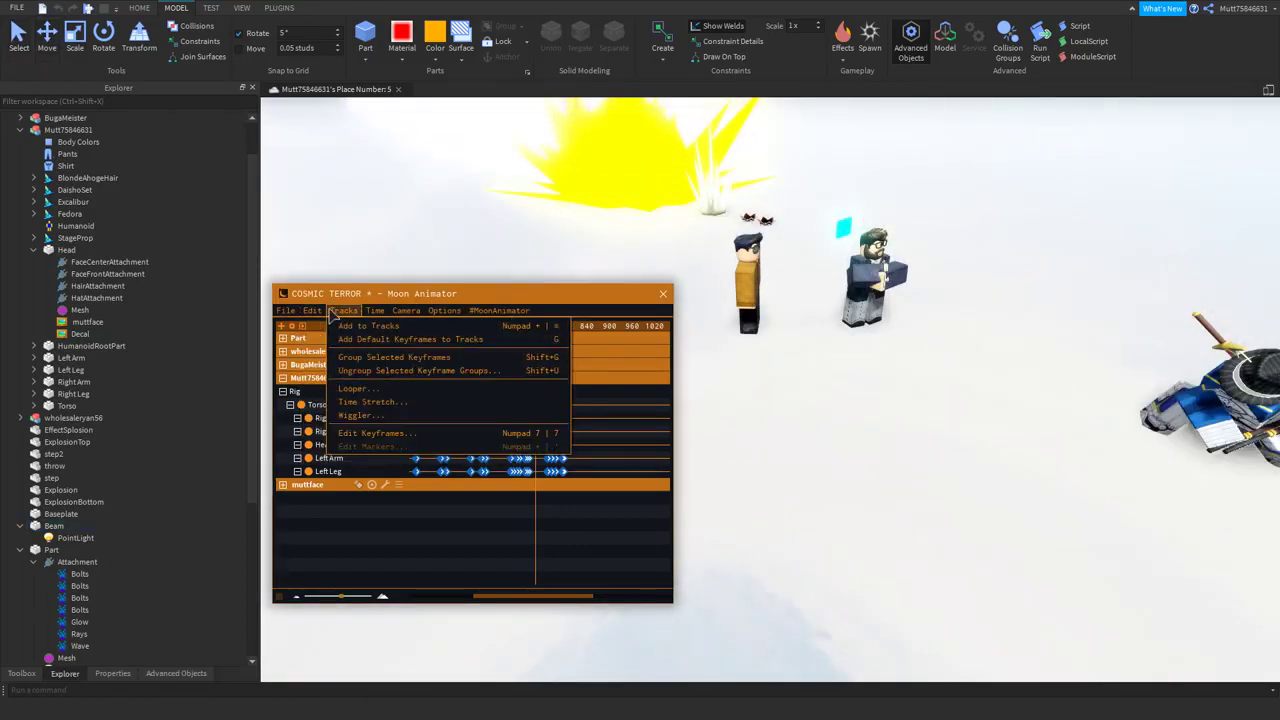
mouse_move(311, 312)
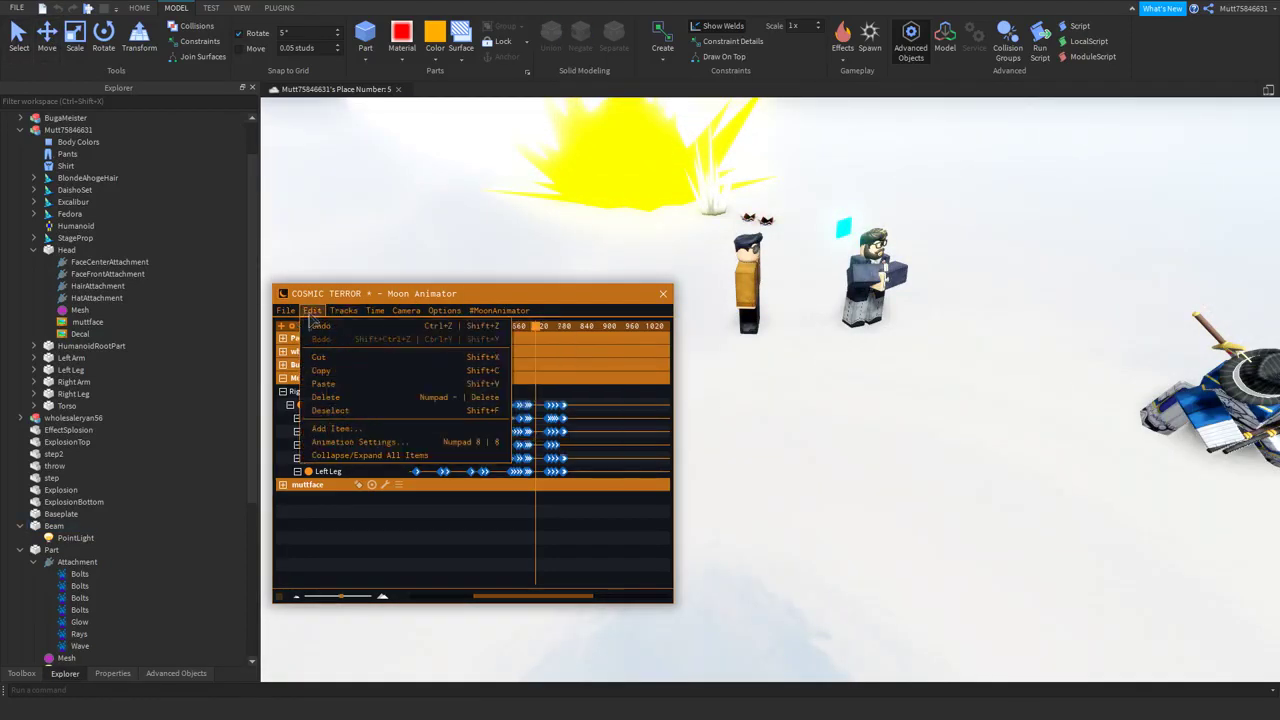
left_click(360, 428)
left_click(72, 525)
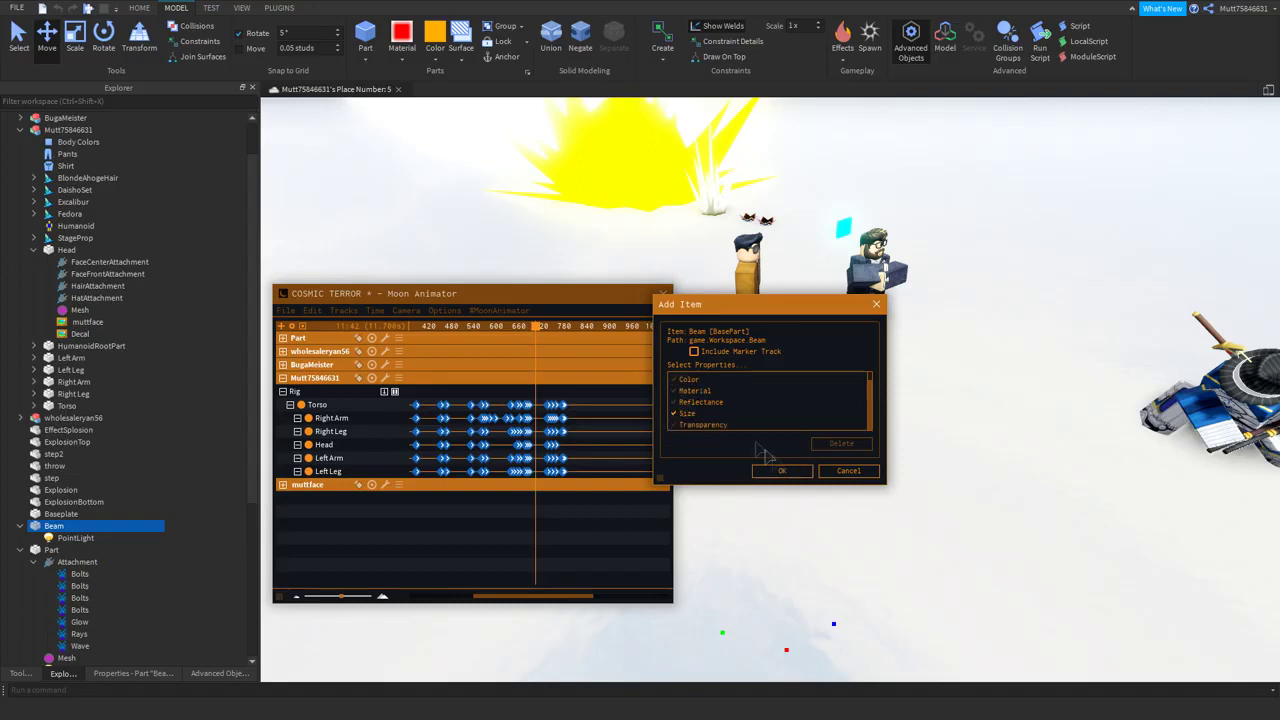
left_click(781, 471)
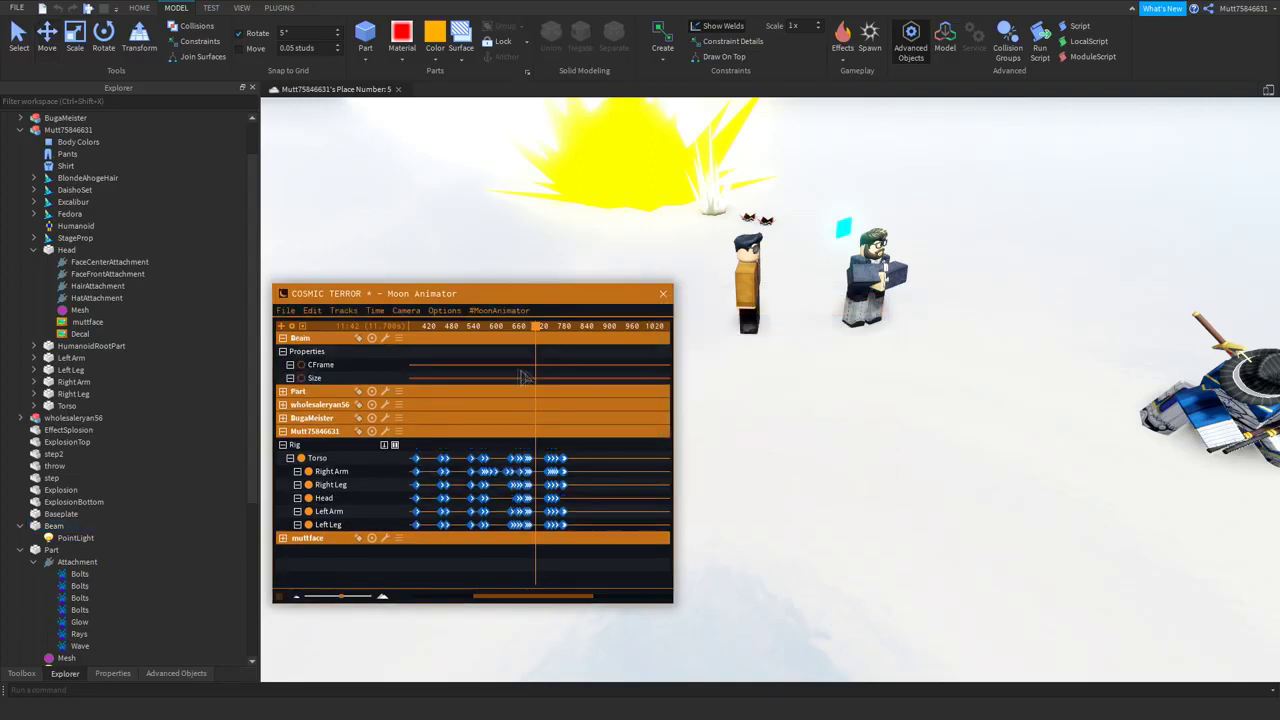
left_click(385, 338)
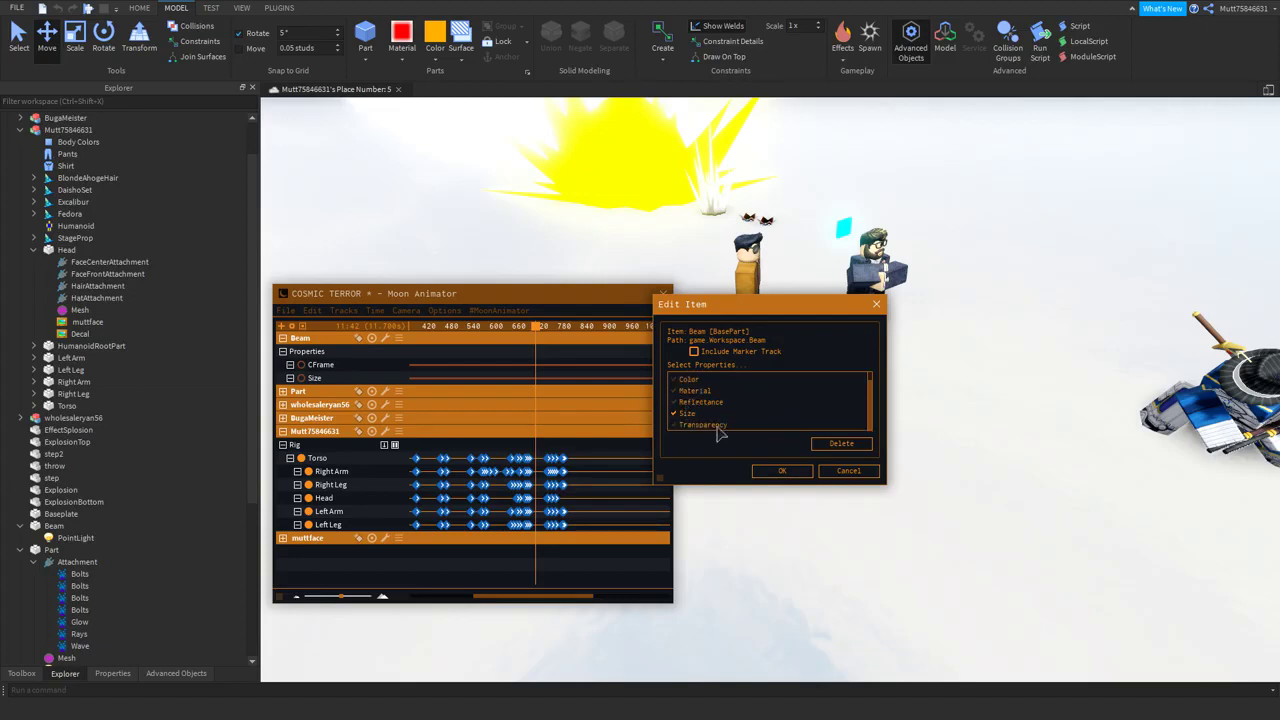
left_click(781, 474)
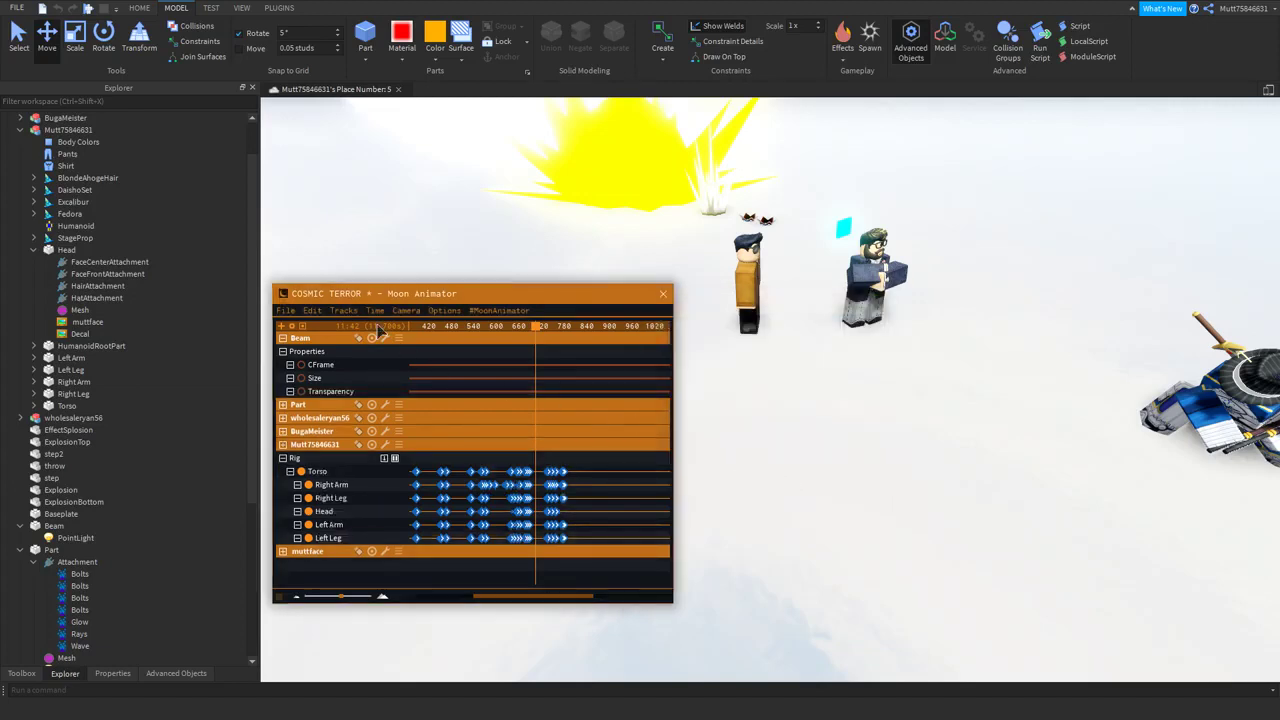
Position the playhead just after frame 690 and raise the Beam to ground level between the opponents, keyframing its CFrame
right_click_drag(795, 381, 795, 381)
left_click(57, 38)
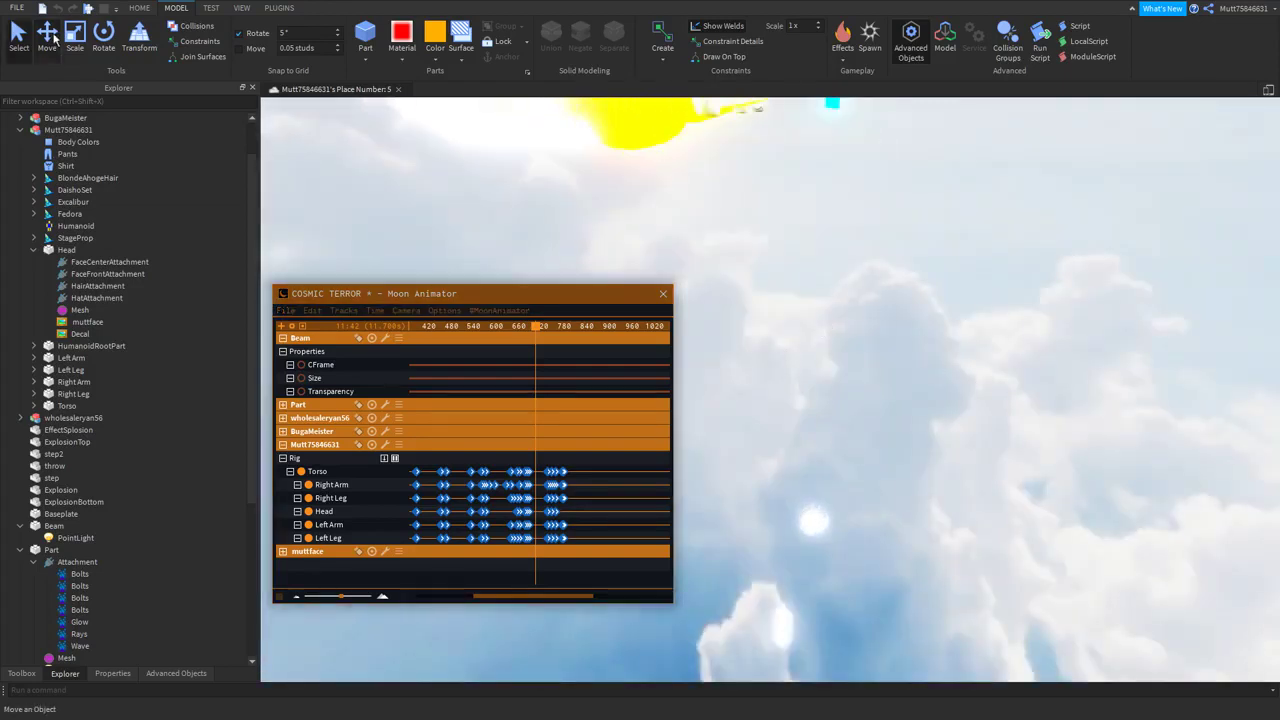
left_click(806, 516)
left_click(757, 523)
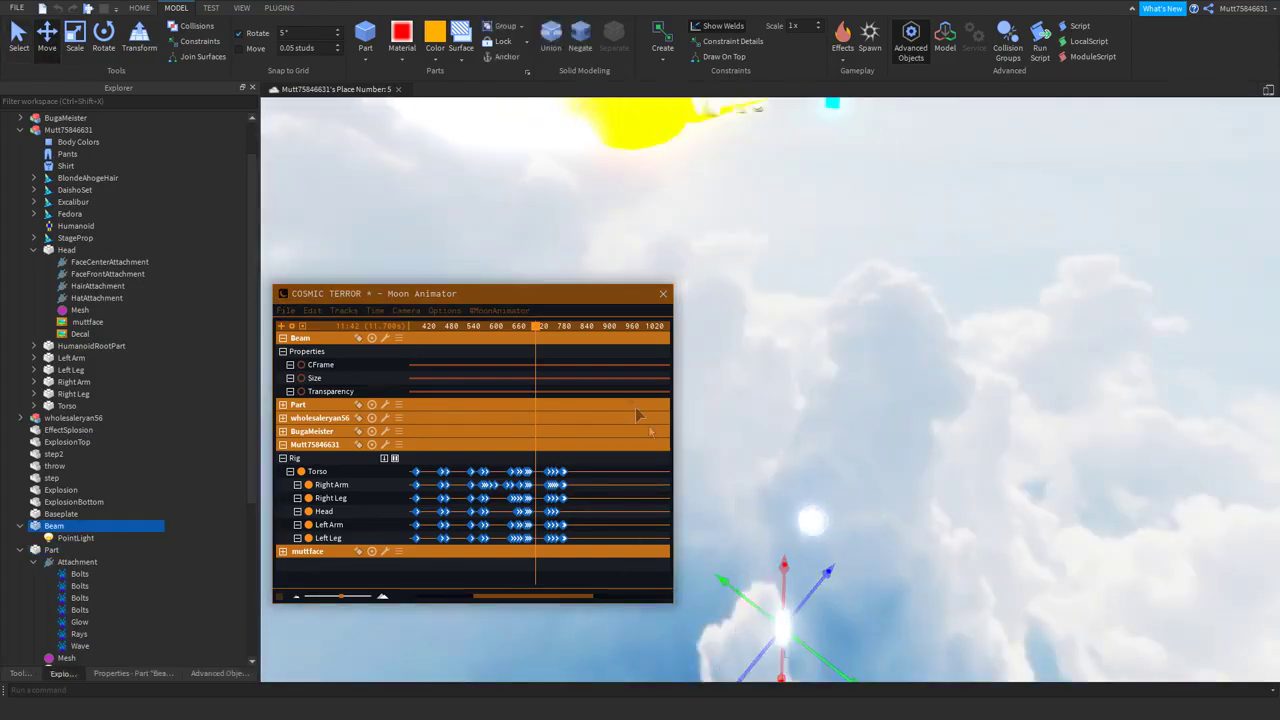
left_click(536, 333)
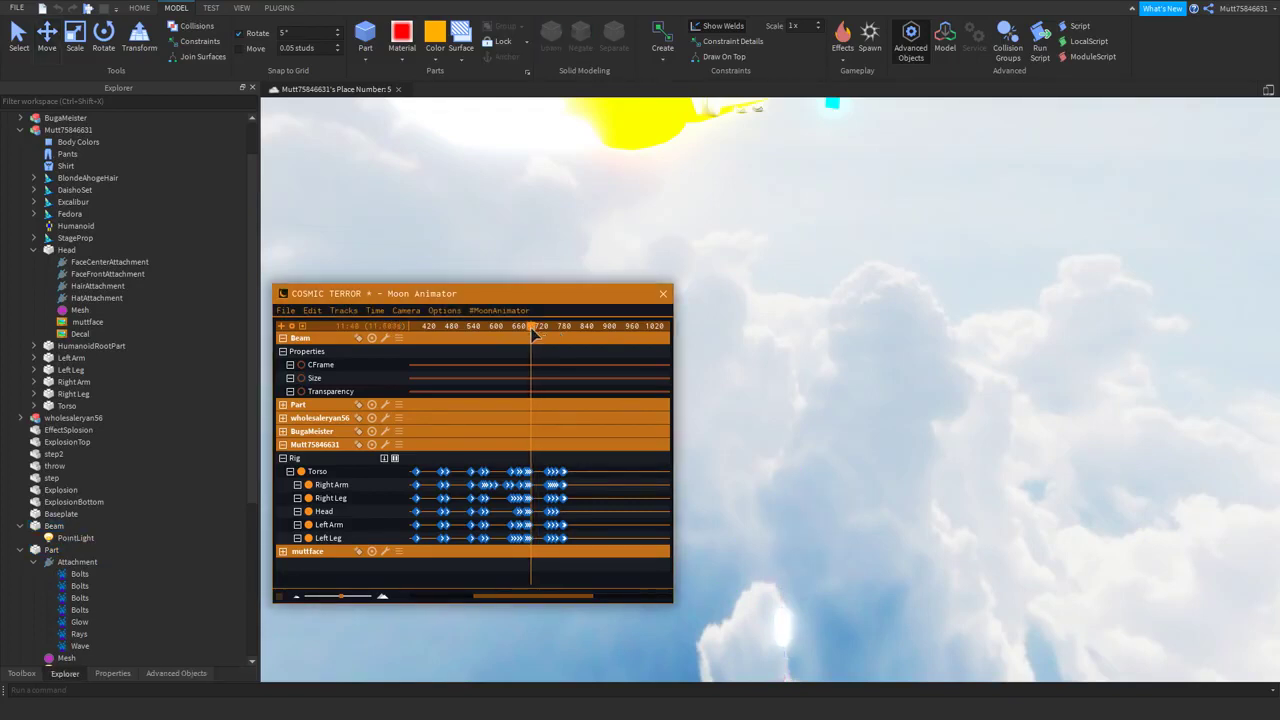
left_click_drag(537, 334, 546, 337)
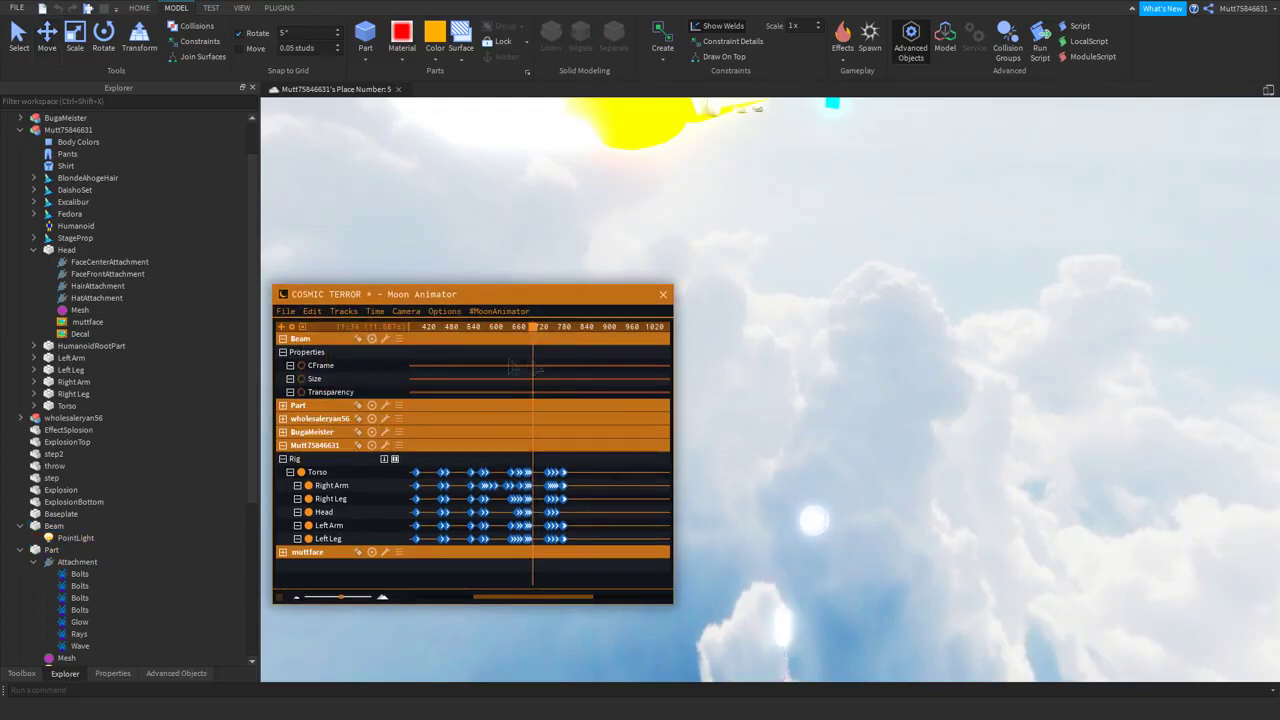
left_click(765, 600)
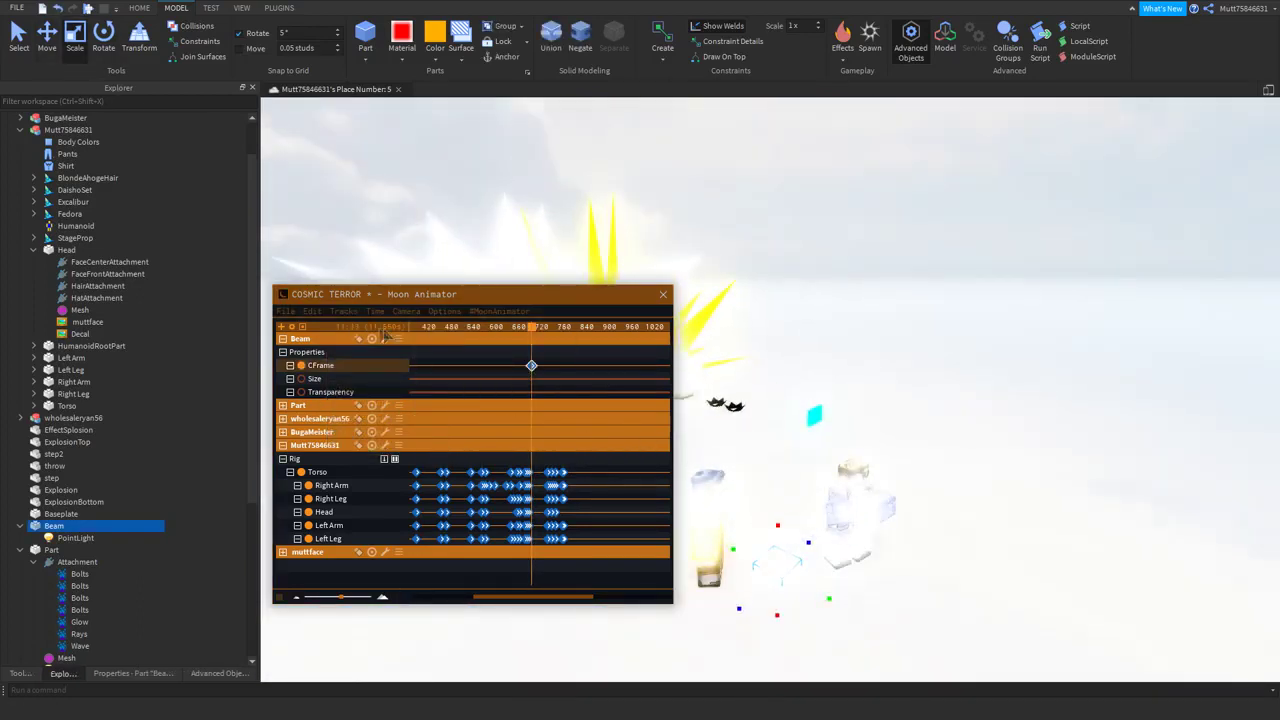
Scale the Beam into a tall, wide column reaching into the sky and keyframe its CFrame and Size
left_click(343, 311)
left_click(505, 345)
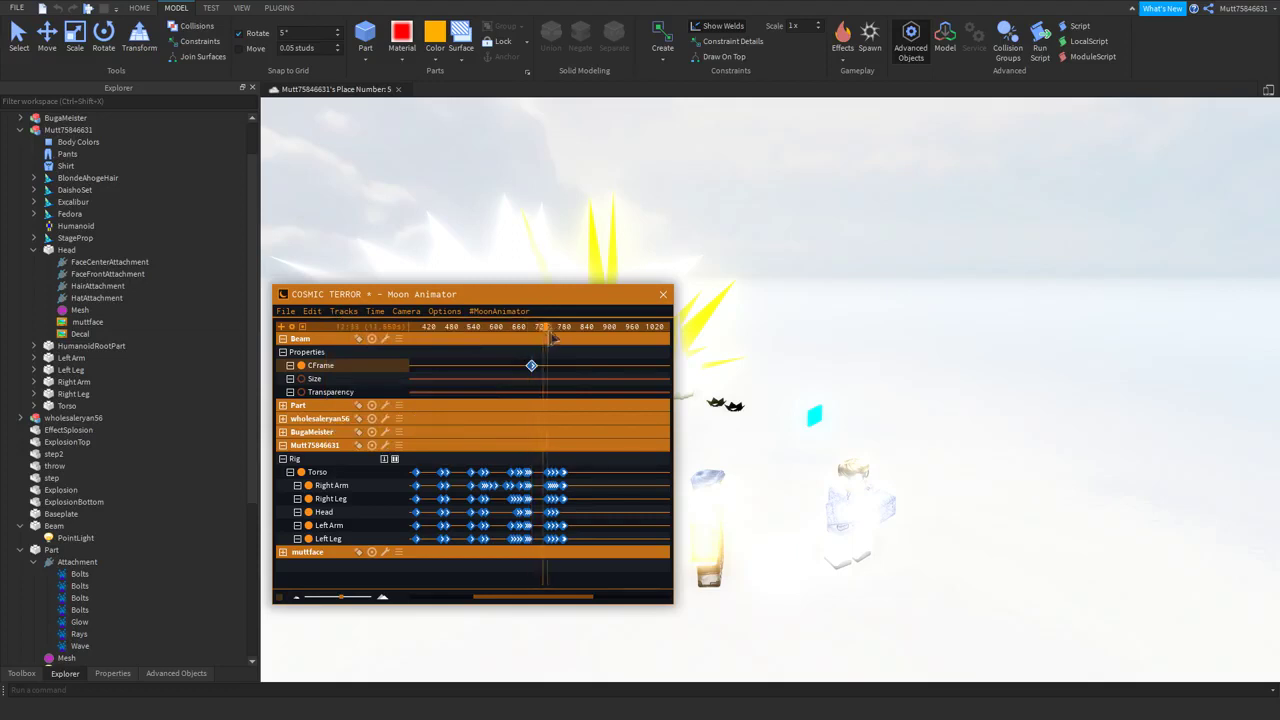
key("ctrl+3")
left_click(792, 538)
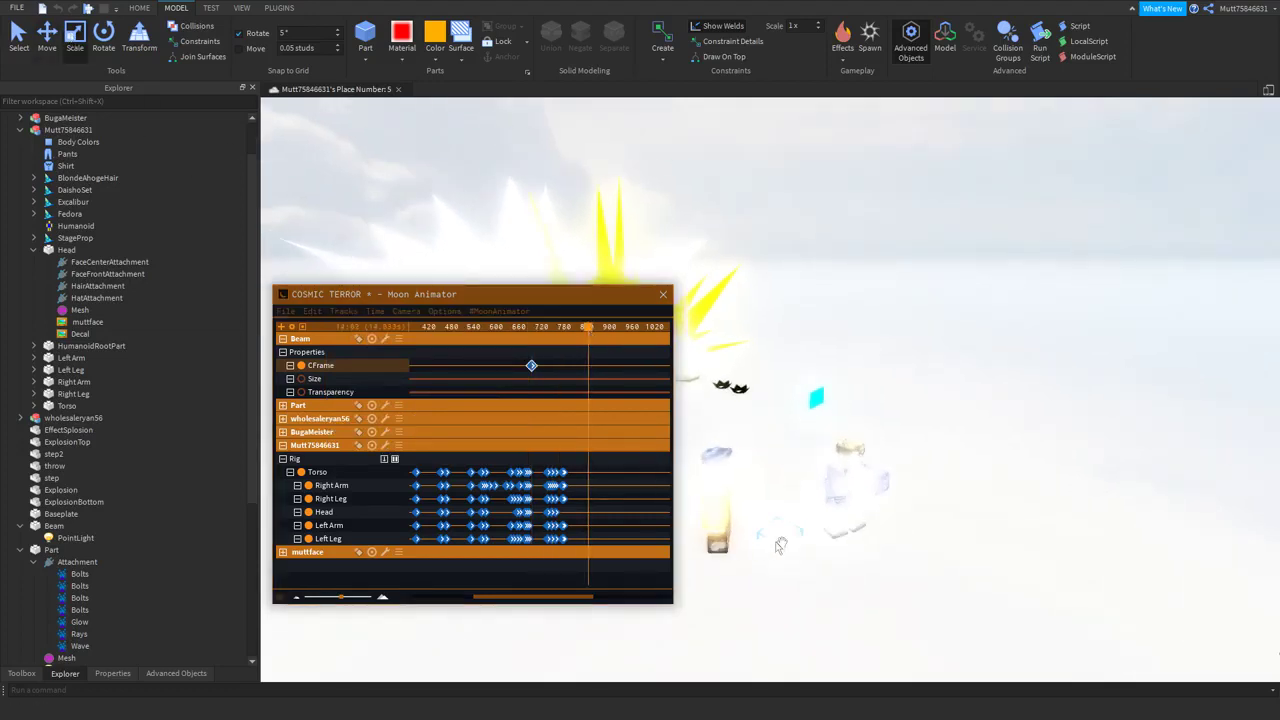
left_click(792, 538)
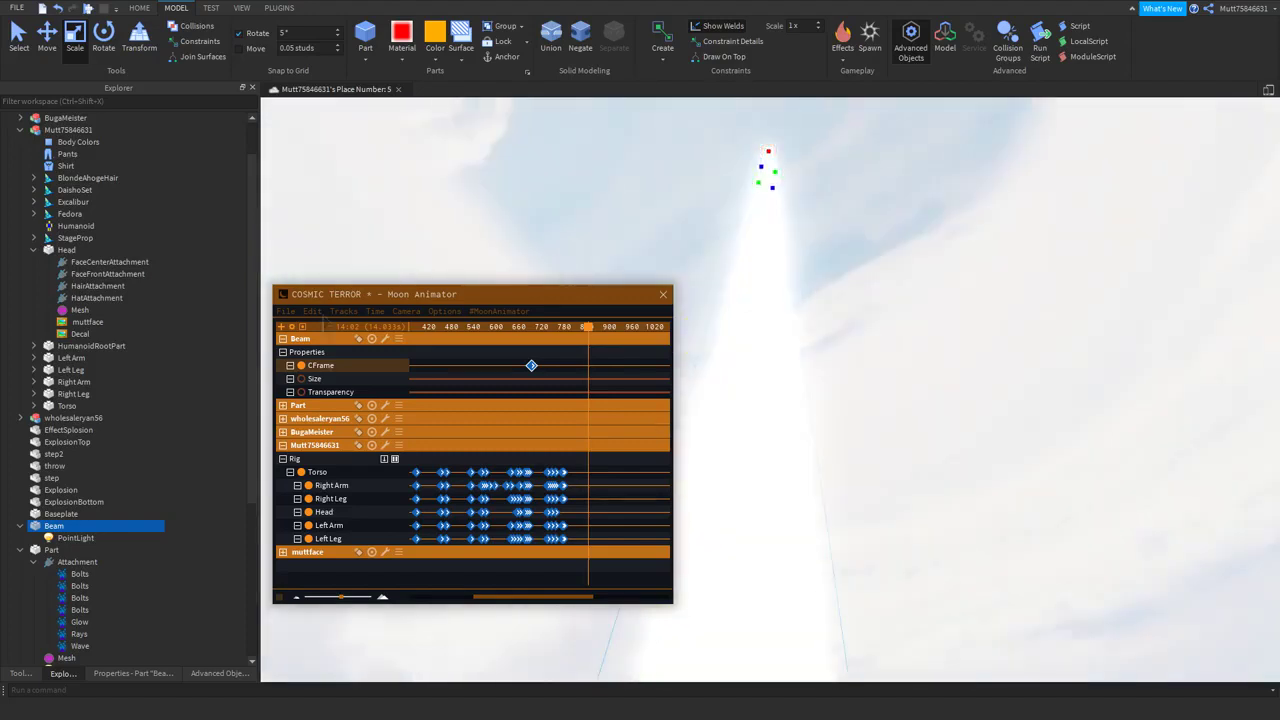
left_click(343, 311)
left_click(528, 328)
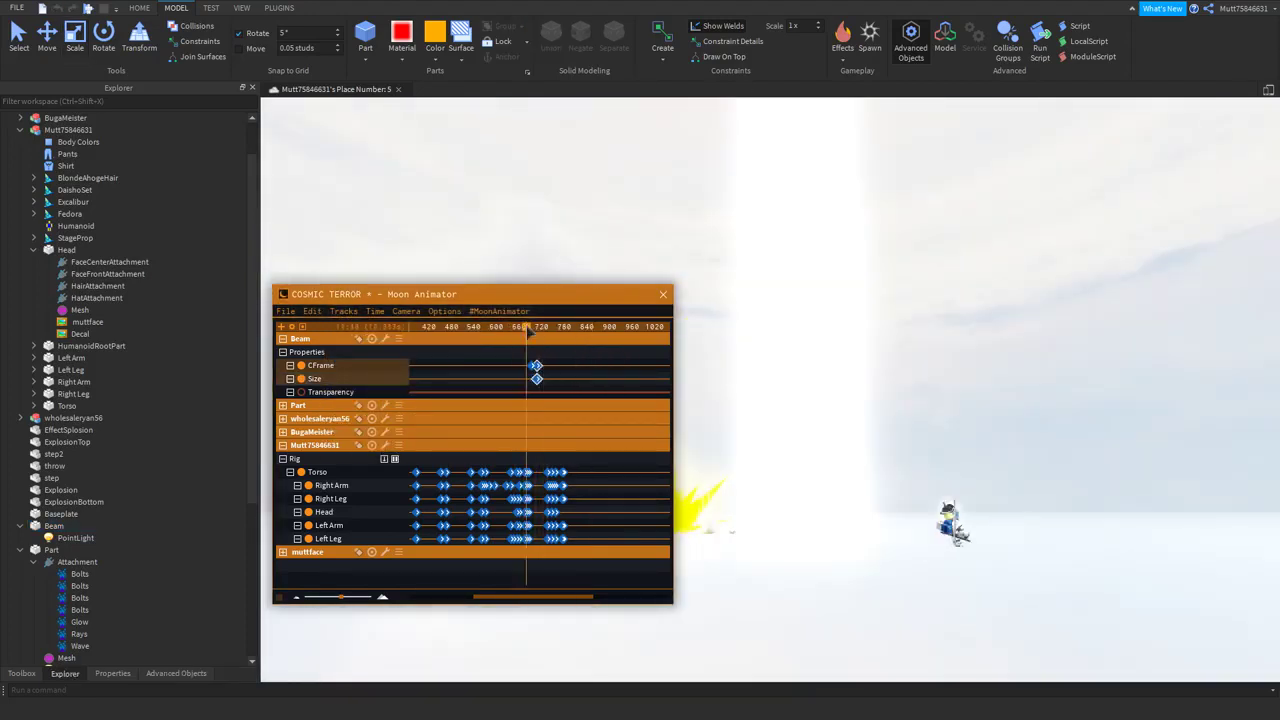
Keyframe the Beam's starting Size and Transparency beside its first CFrame keyframes on the enlarged timeline
scroll(537, 360, "up", 5)
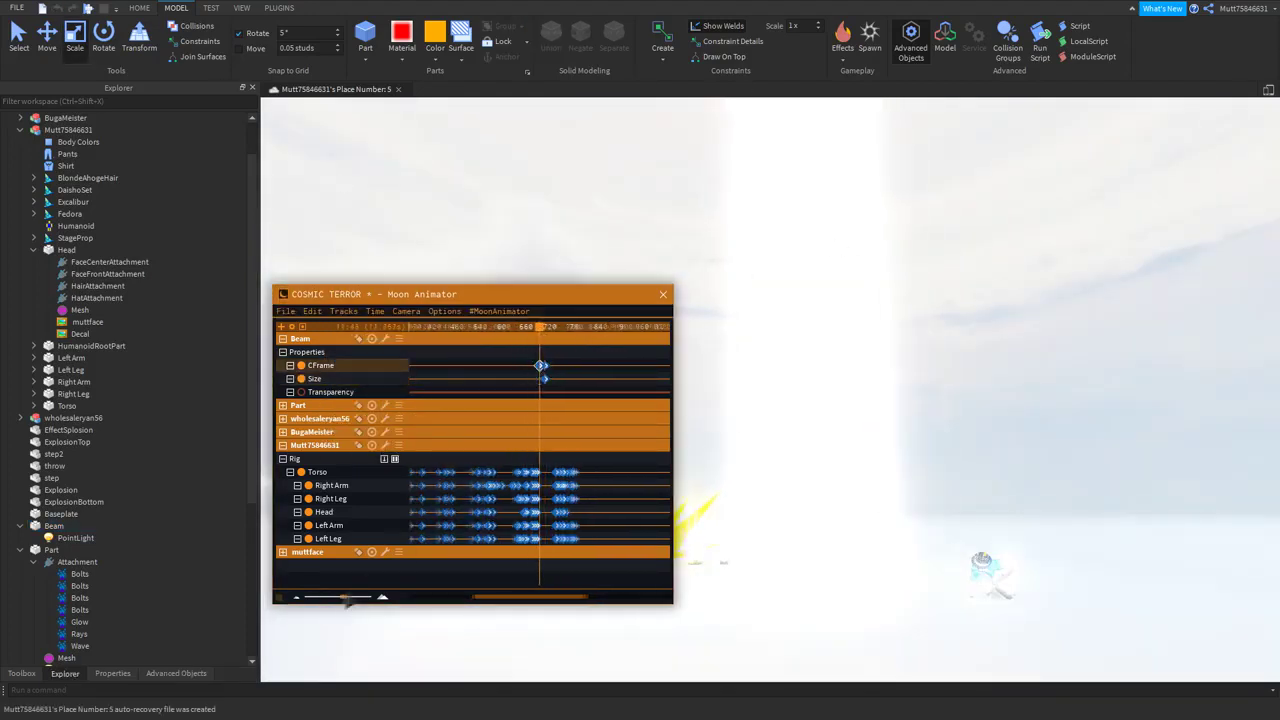
left_click(537, 366)
right_click(537, 366)
left_click(533, 333)
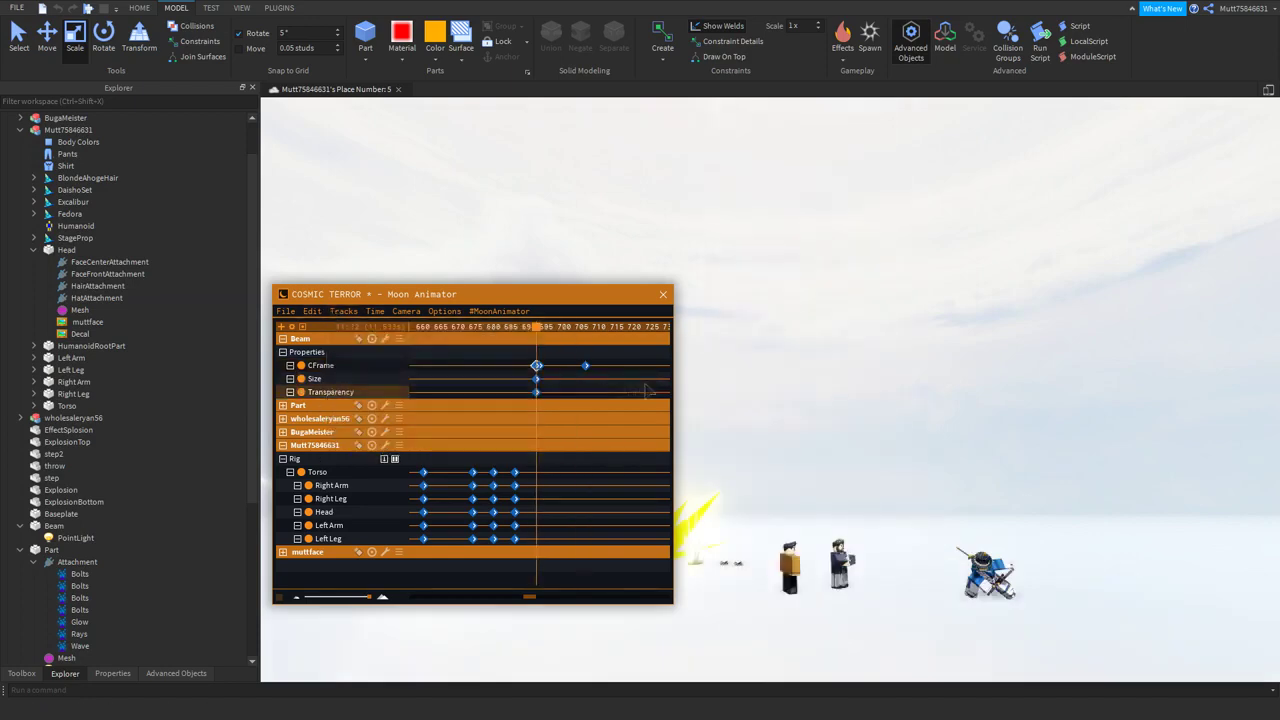
Retime the Beam's keyframes so its full-size CFrame and Size keys fall at frame 696, and collapse the Beam and Part tracks
left_click(571, 328)
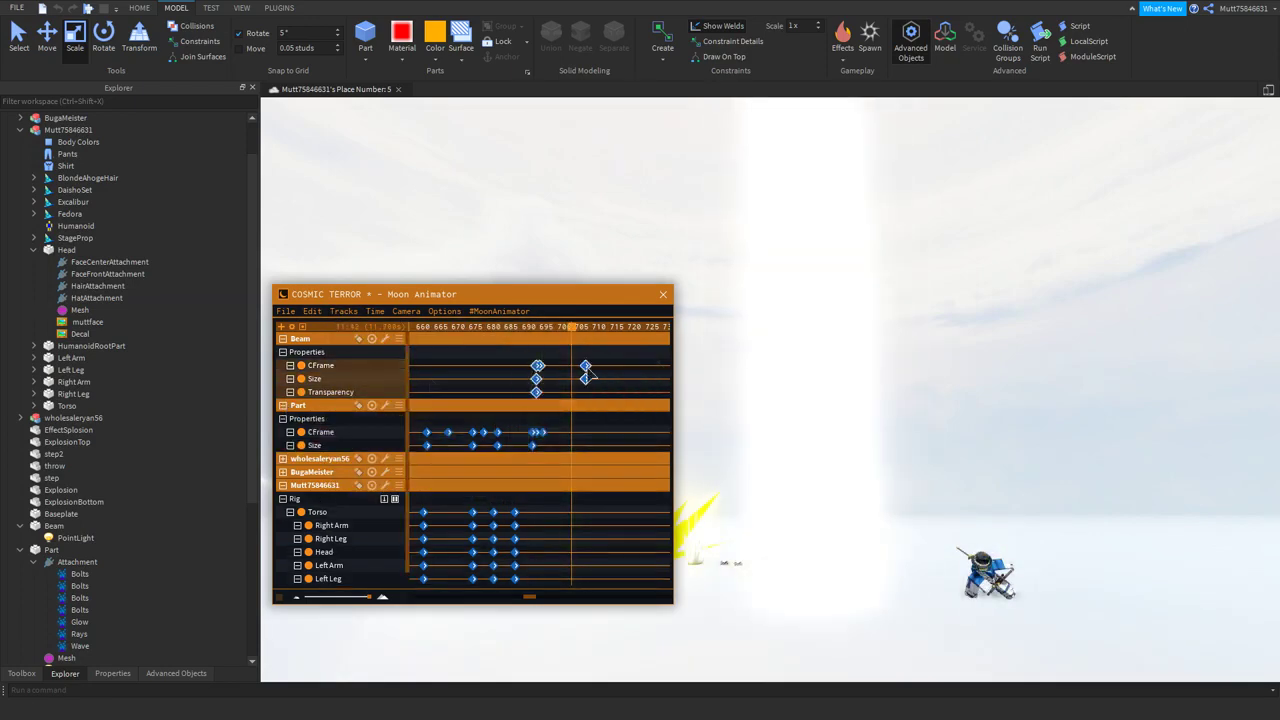
left_click_drag(548, 376, 548, 377)
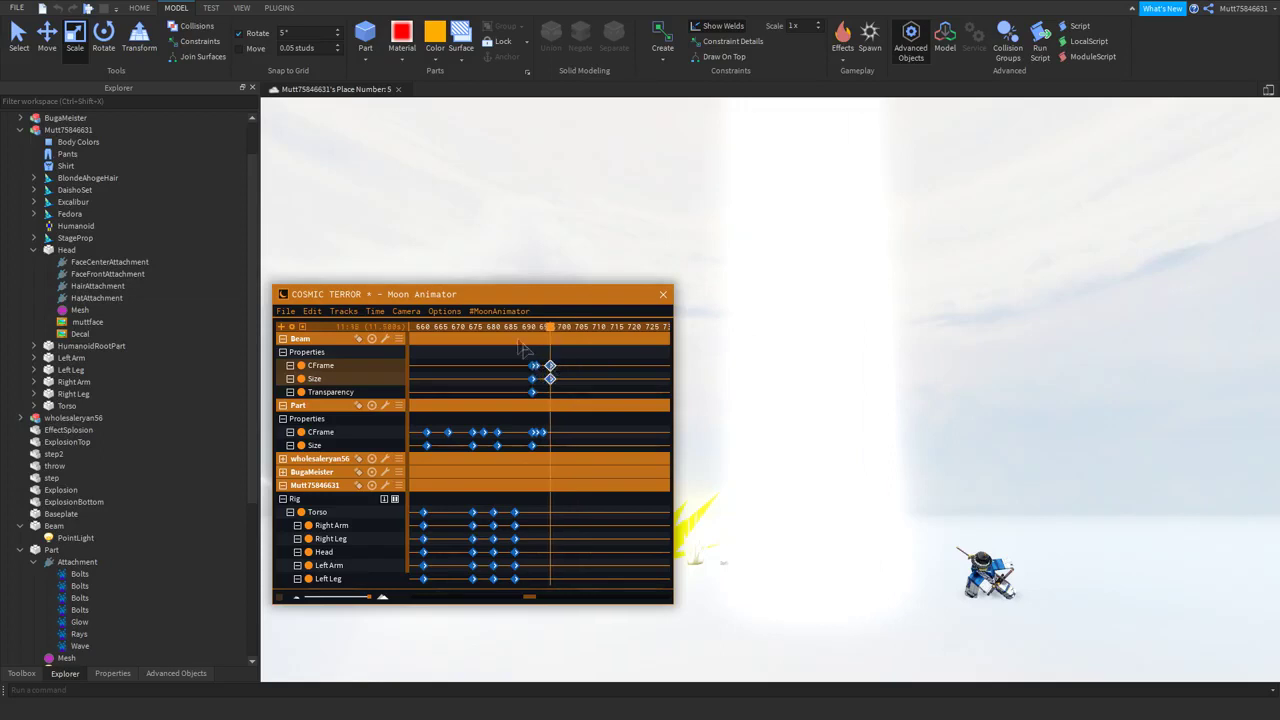
key("Right")
key("space")
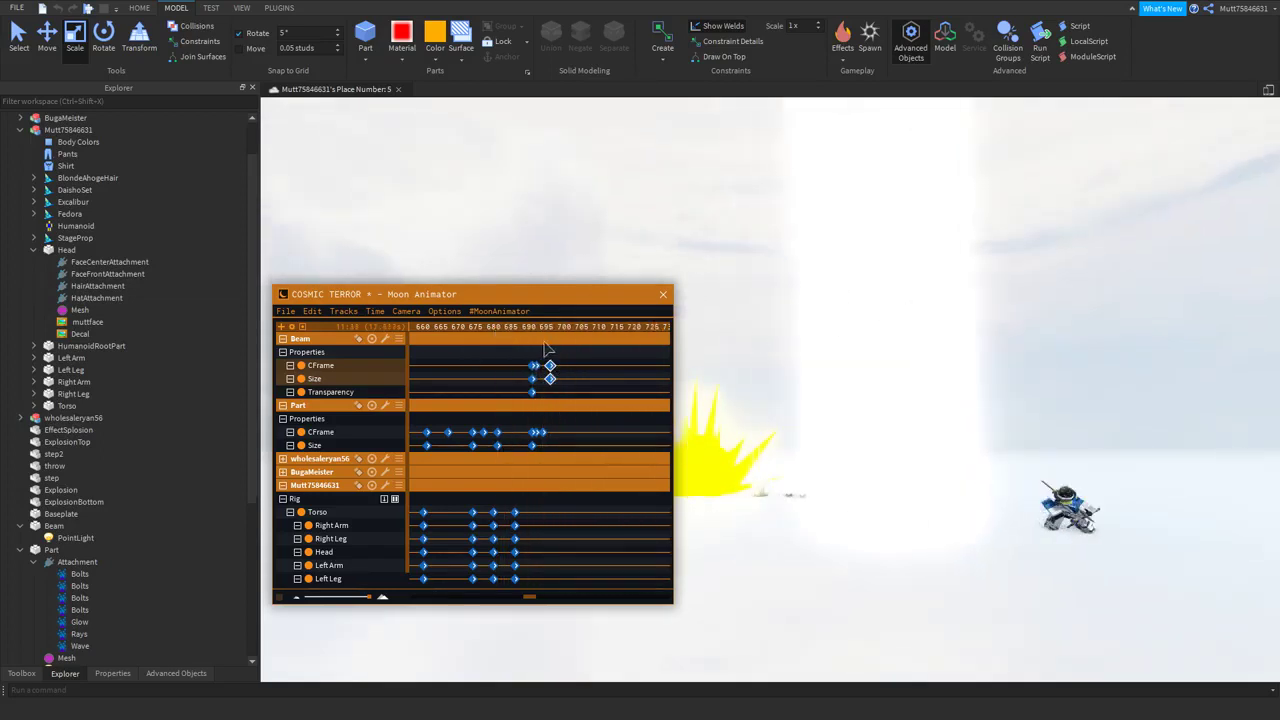
left_click(283, 339)
left_click(283, 352)
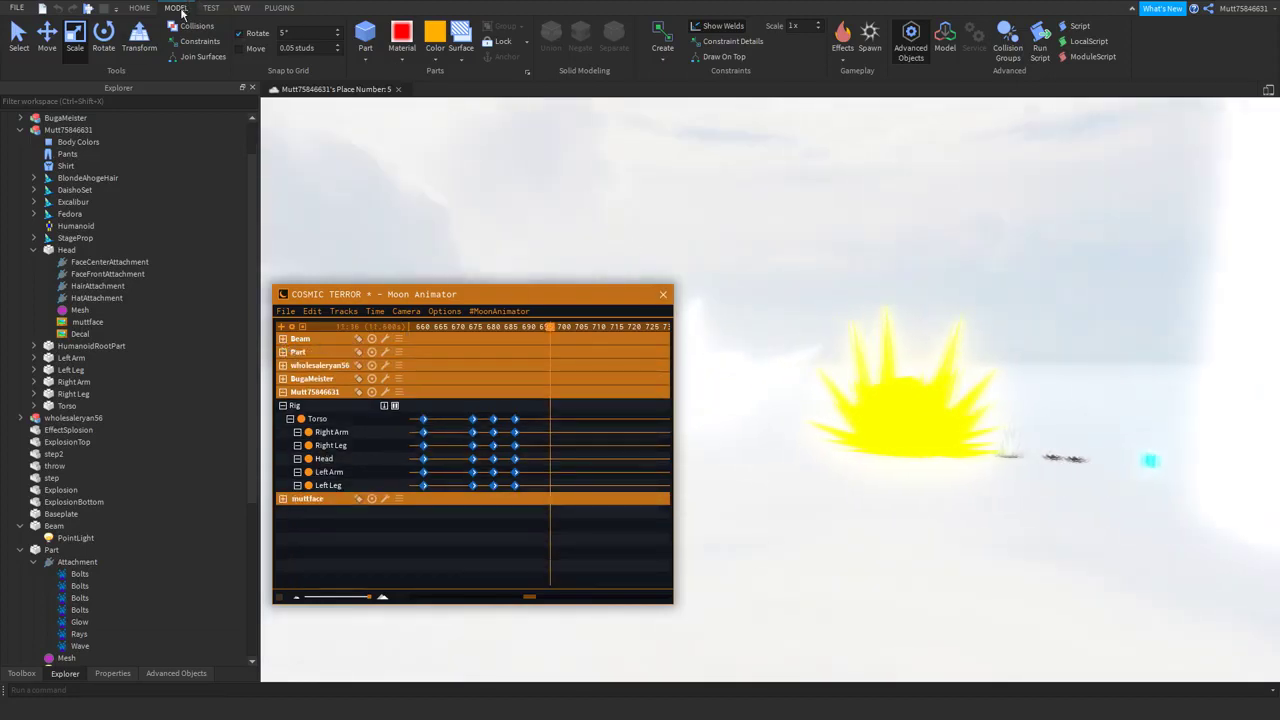
Move the EffectSplosion mesh to the base of the Beam and give the Beam a non-glowing material
left_click(819, 403)
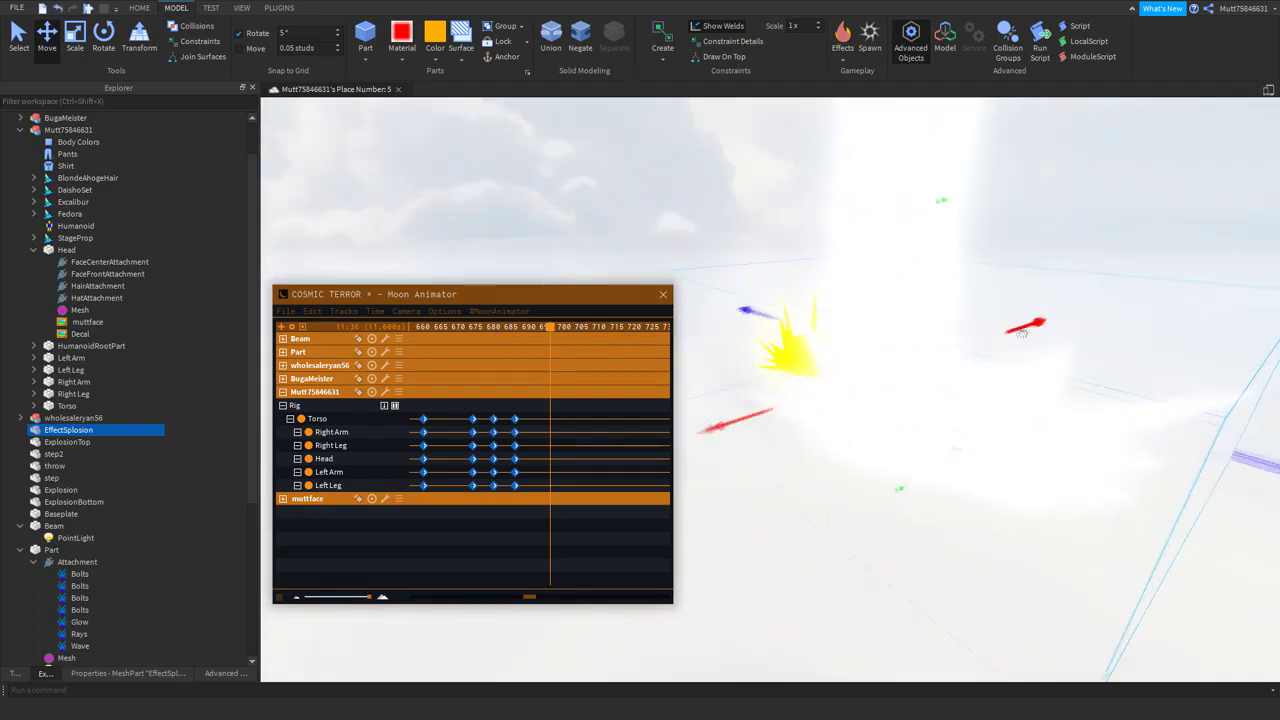
key("ctrl+3")
scroll(830, 403, "down", 5)
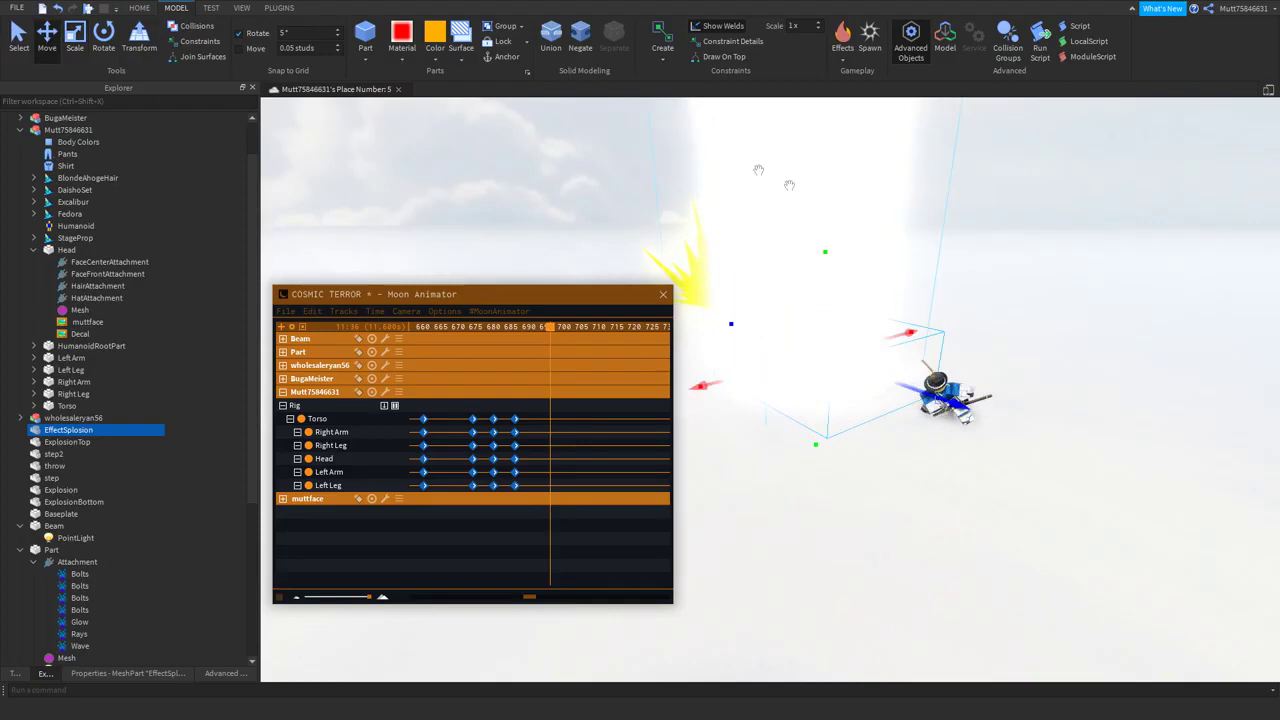
left_click(401, 58)
left_click(415, 200)
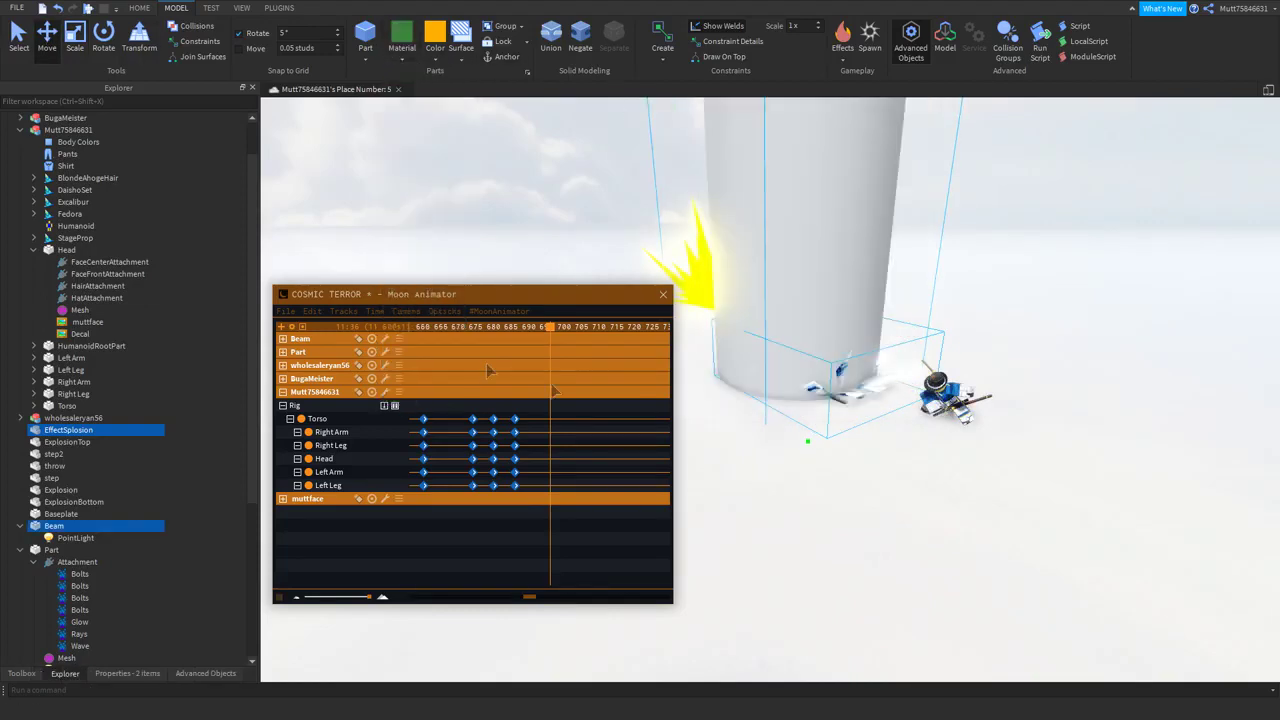
Scale up the EffectSplosion mesh so its spikes spread out around the Beam's base
left_click(859, 404)
scroll(859, 404, "up", 3)
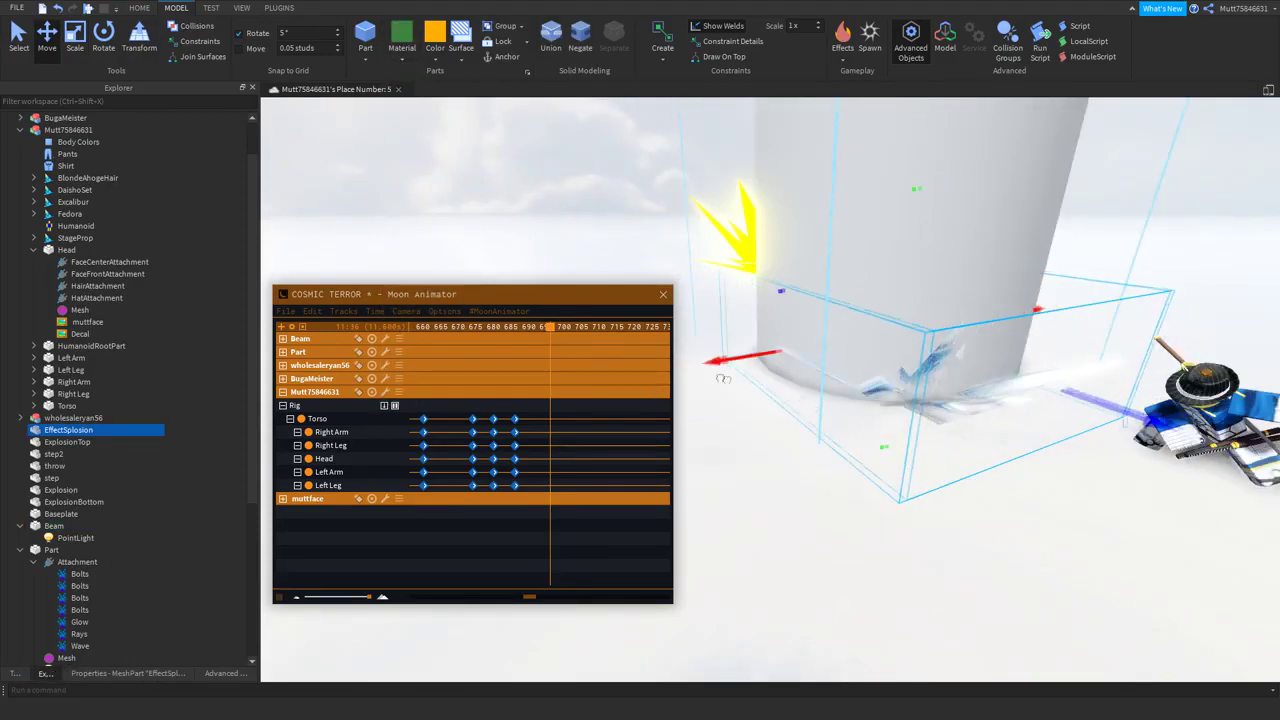
left_click(69, 53)
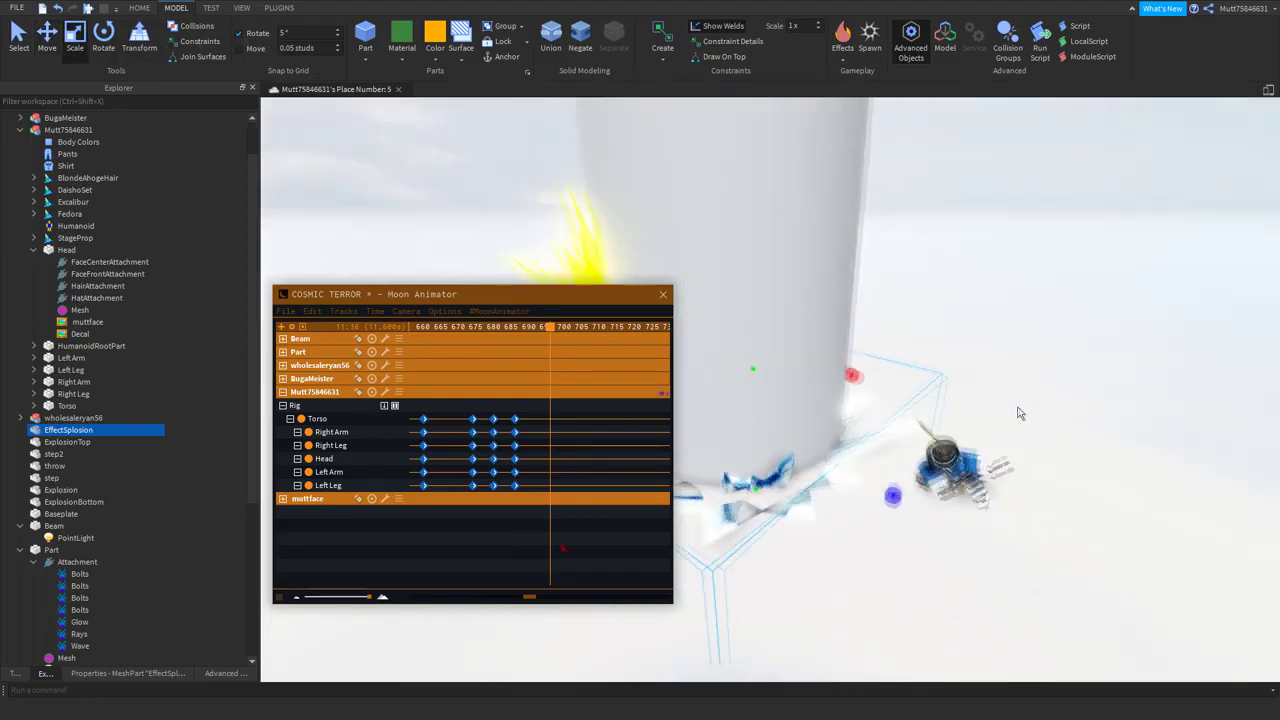
right_click_drag(873, 420, 897, 544)
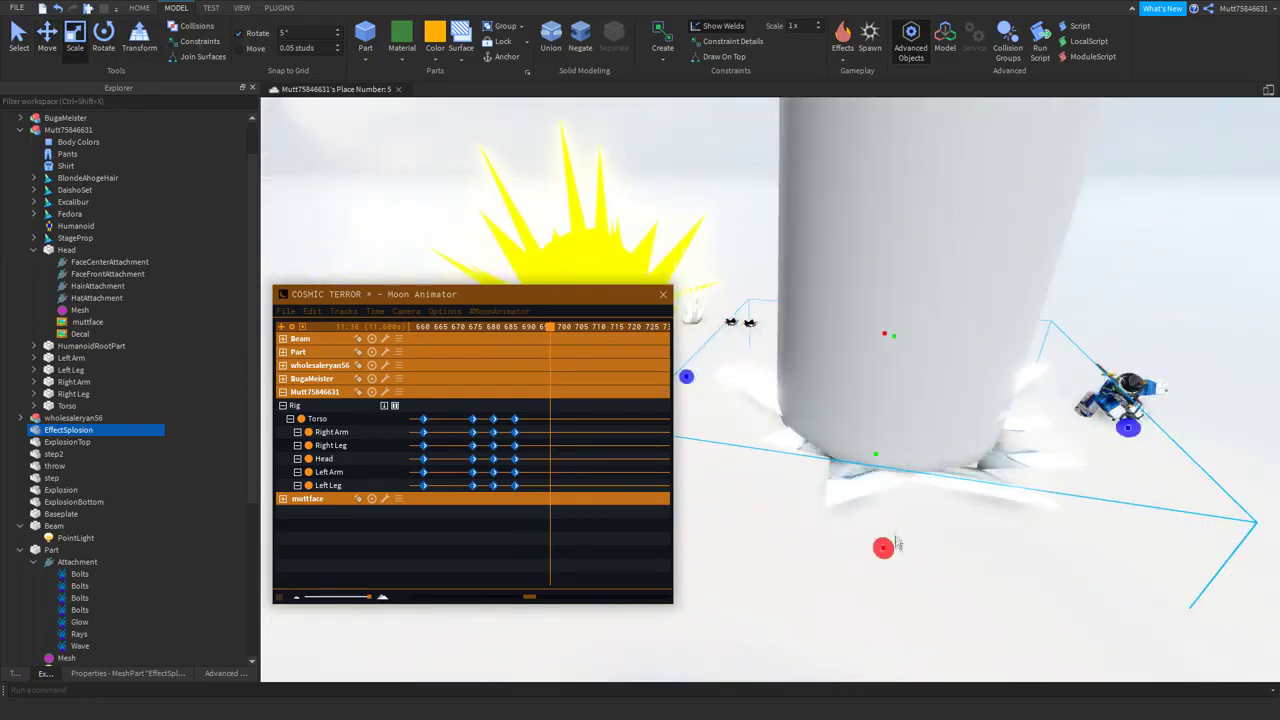
right_click_drag(855, 590, 900, 600)
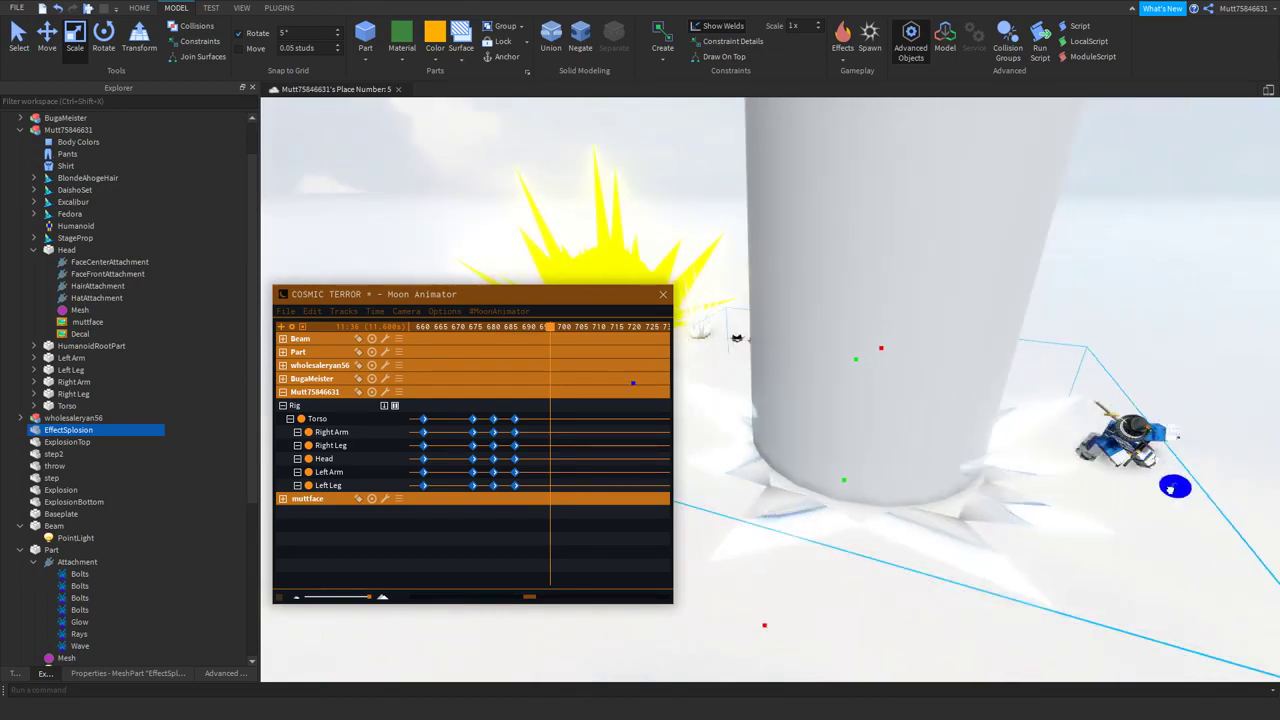
scroll(1171, 494, "up", 5)
scroll(1171, 494, "down", 5)
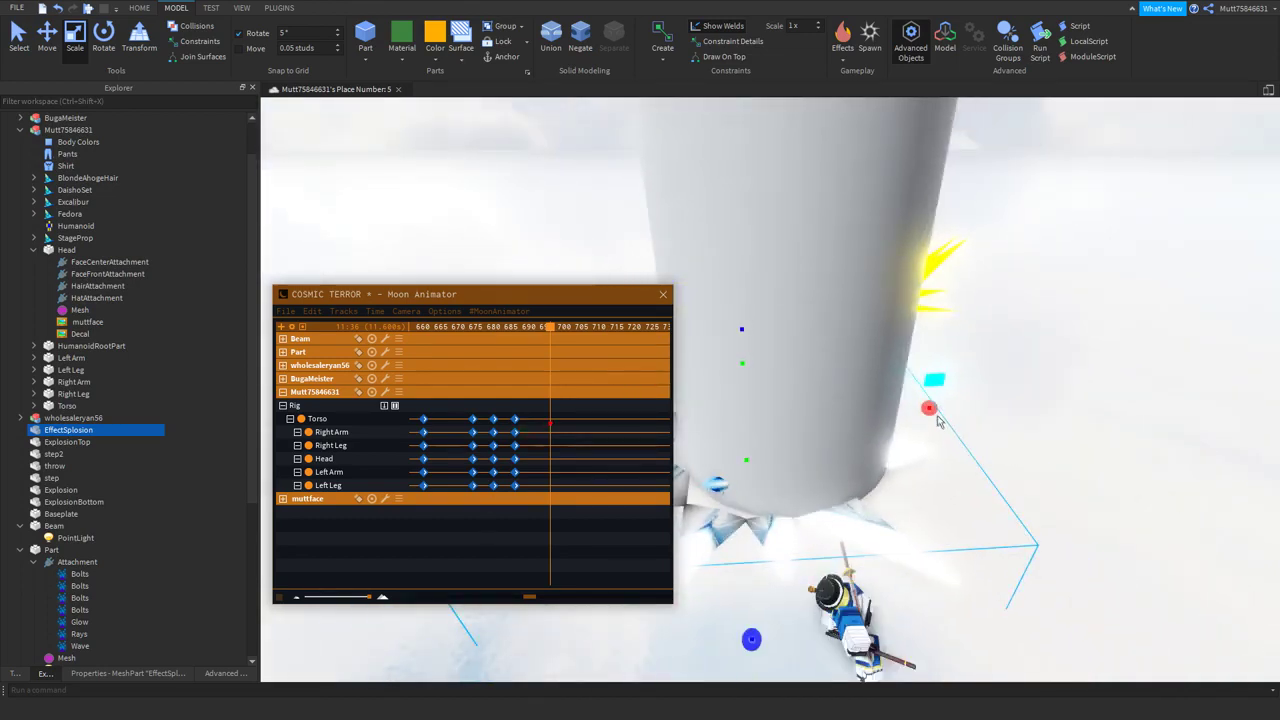
right_click_drag(938, 421, 801, 323)
Add EffectSplosion to the animation with CFrame, Size and Transparency property tracks
left_click(312, 311)
left_click(335, 429)
left_click(68, 429)
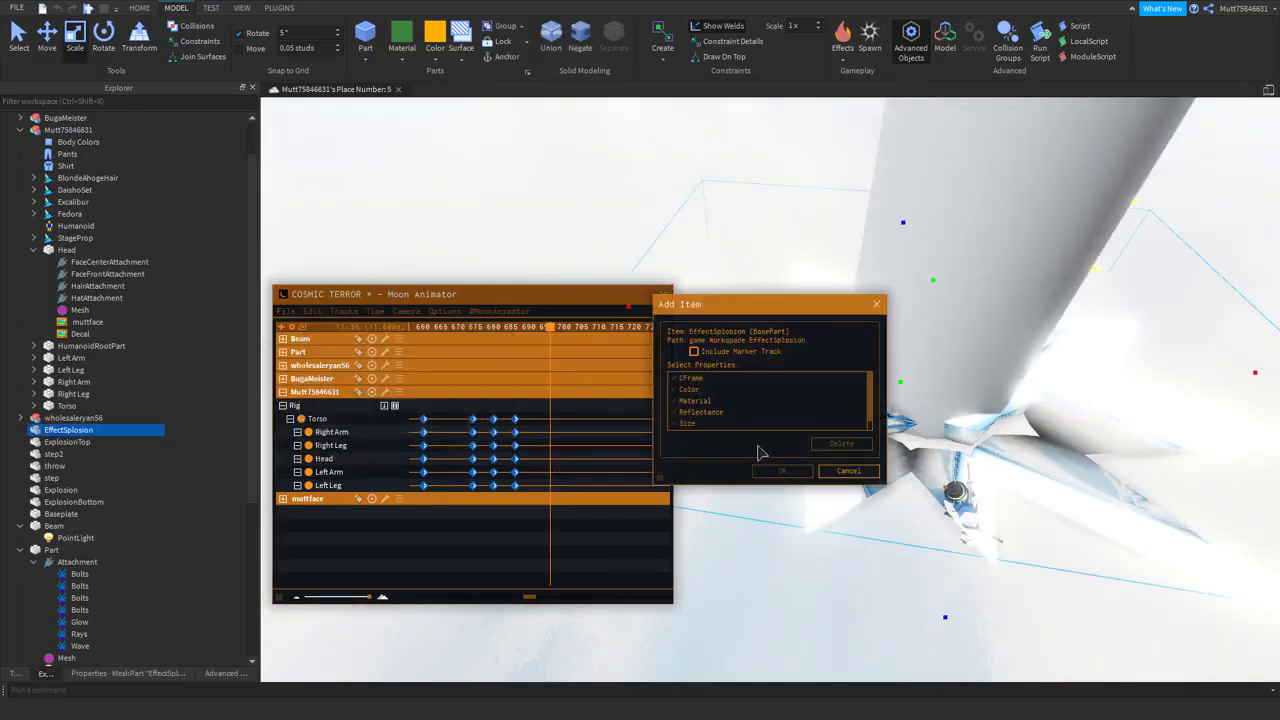
left_click(782, 470)
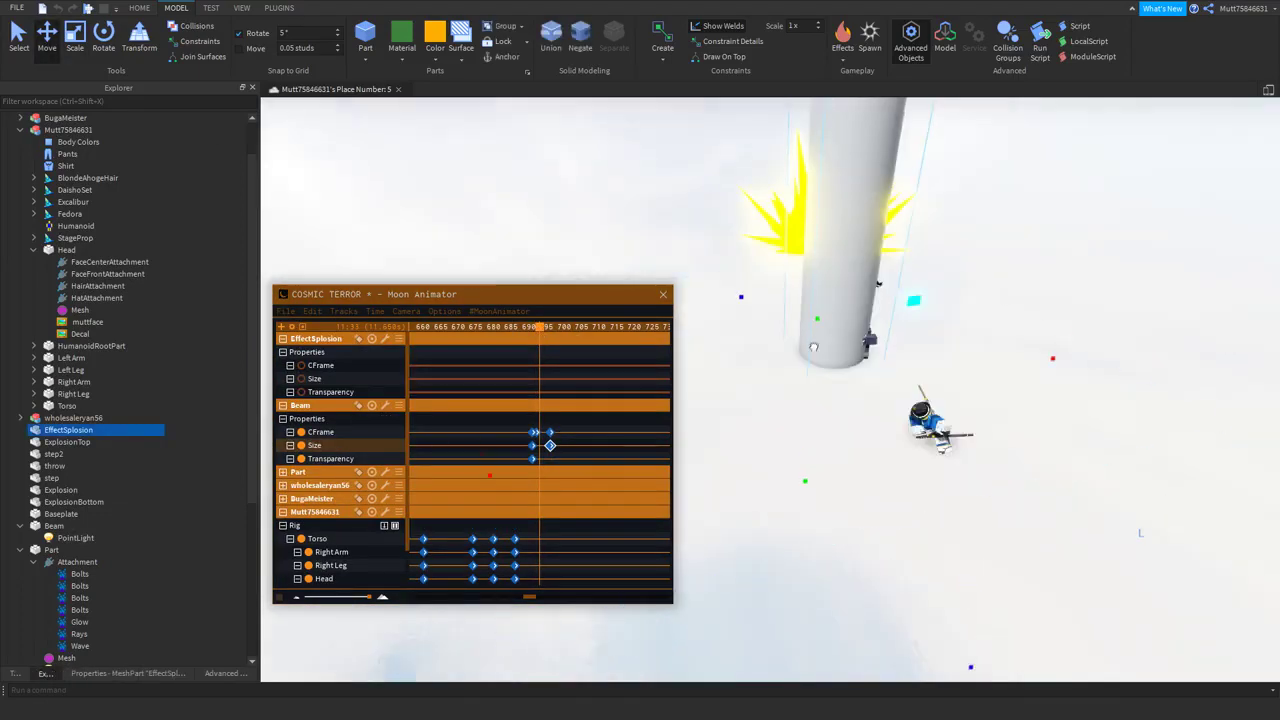
Keyframe EffectSplosion's CFrame, Size and Transparency at frame 693 with the mesh hidden below the ground
left_click(343, 311)
left_click(343, 311)
left_click(68, 429)
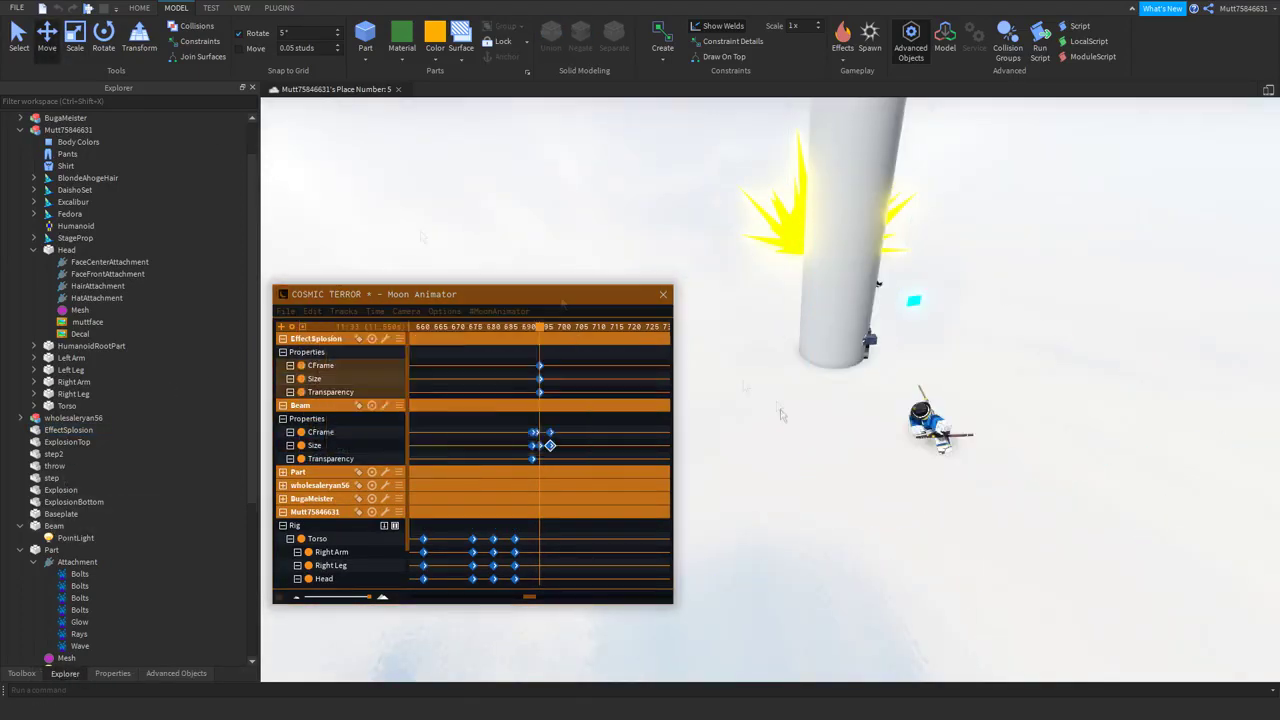
Raise the flat EffectSplosion mesh to ground level around the Beam and keyframe its CFrame, Size and Transparency at frame 694
key("f")
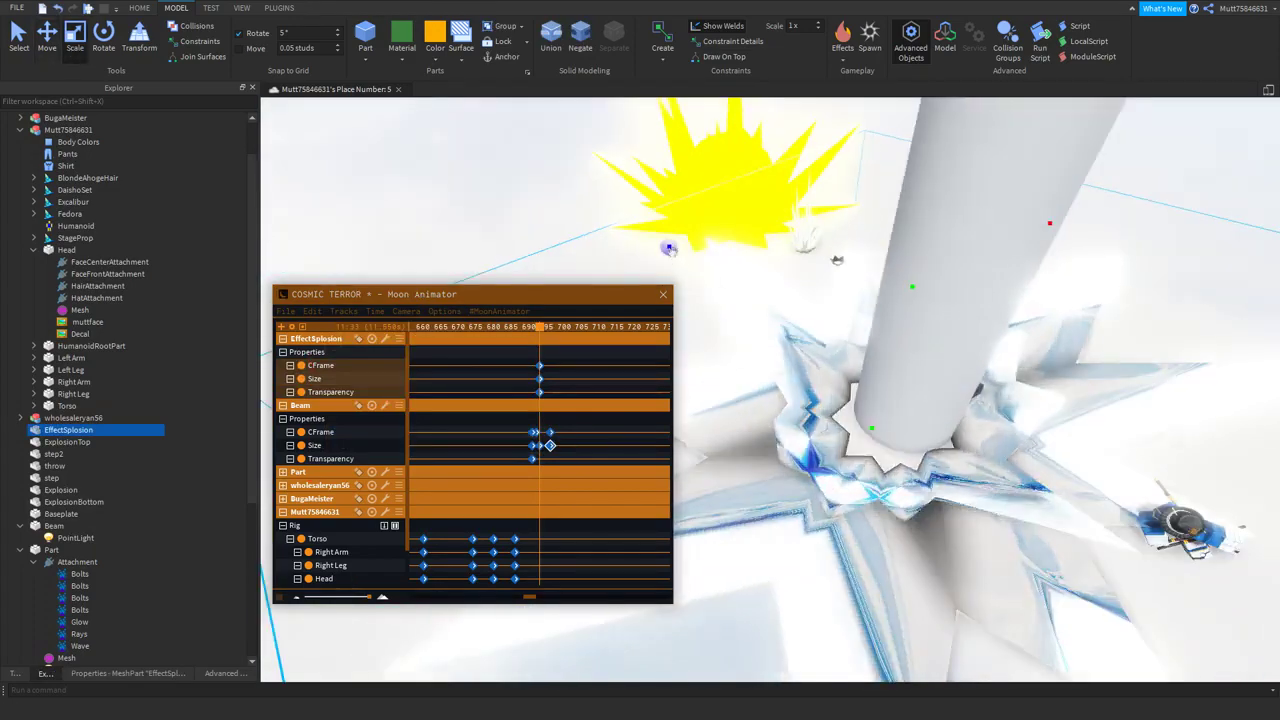
right_click_drag(721, 248, 721, 248)
left_click(540, 366)
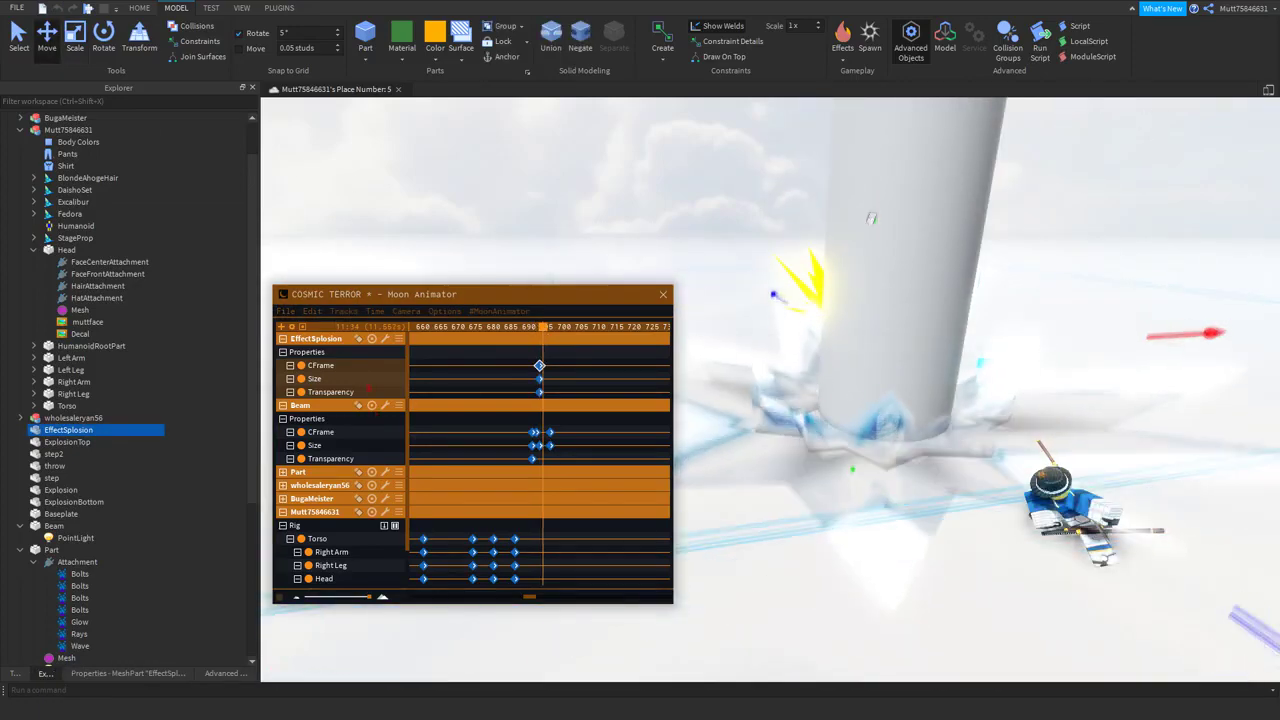
right_click_drag(721, 248, 721, 248)
right_click(569, 366)
left_click(600, 345)
Stretch EffectSplosion into tall spikes around the Beam and keyframe its CFrame, Size and Transparency at frame 696
left_click(68, 429)
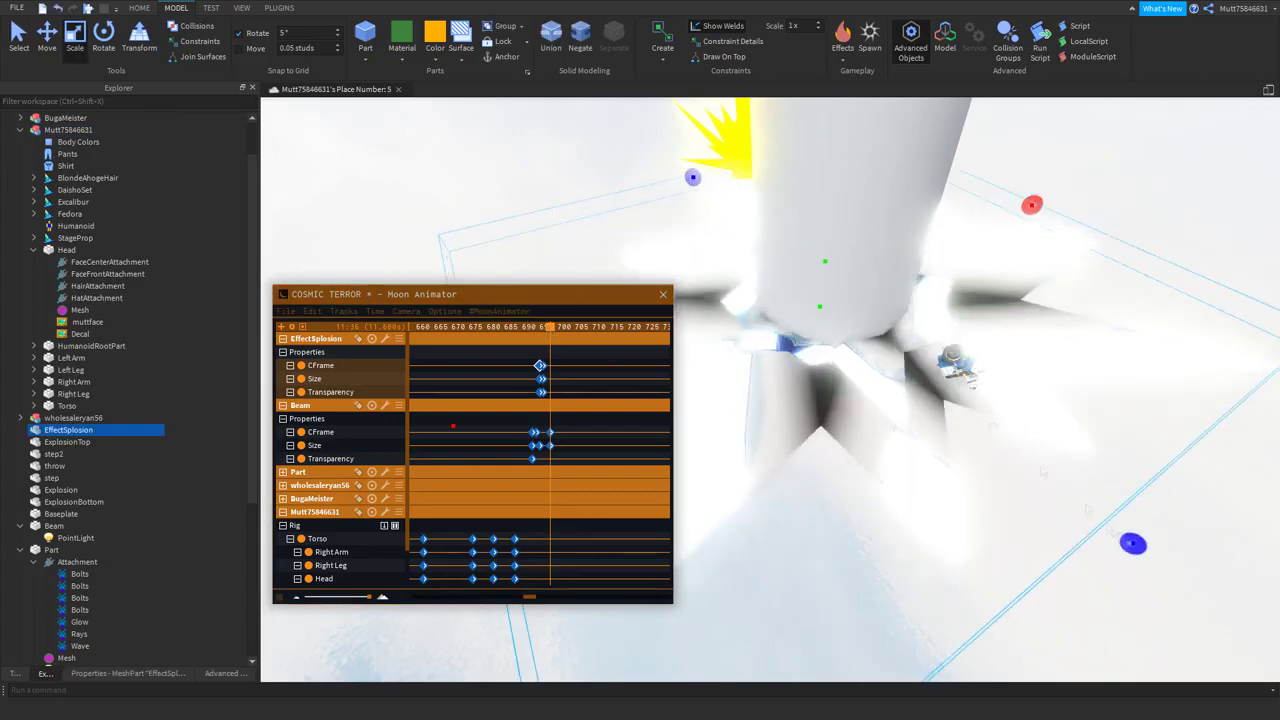
key("f")
scroll(820, 400, "up", 5)
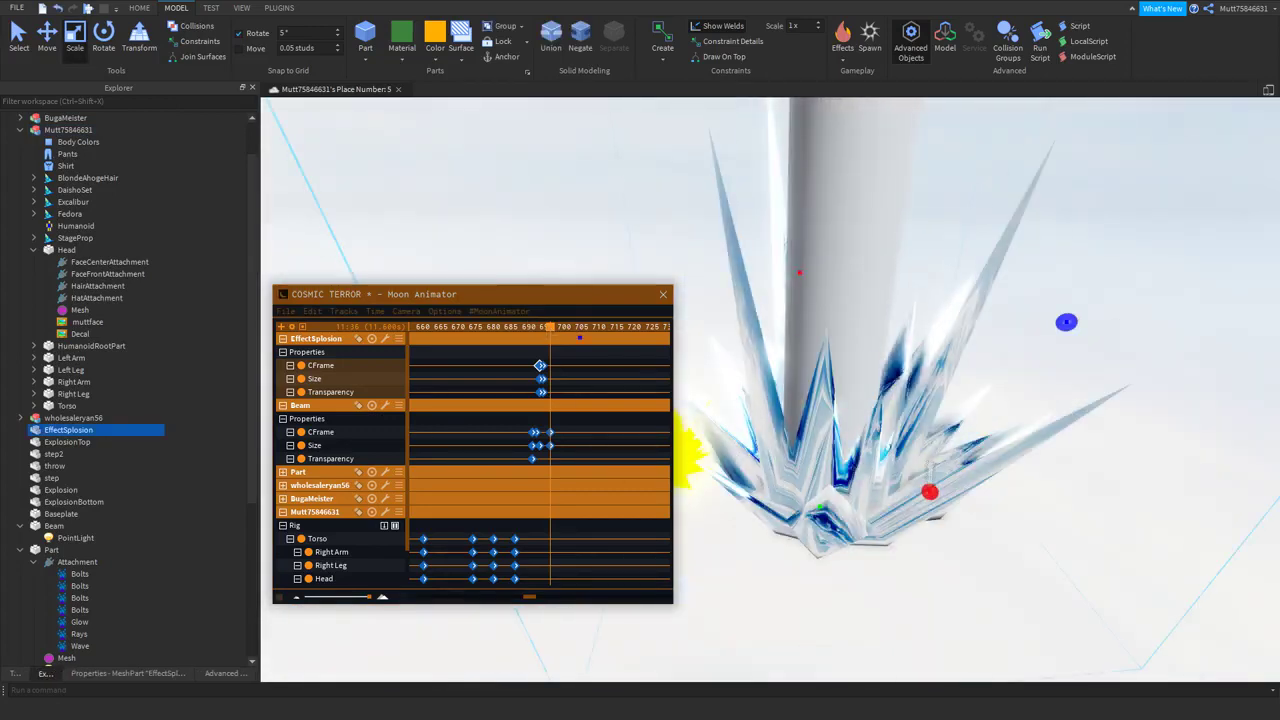
left_click(47, 33)
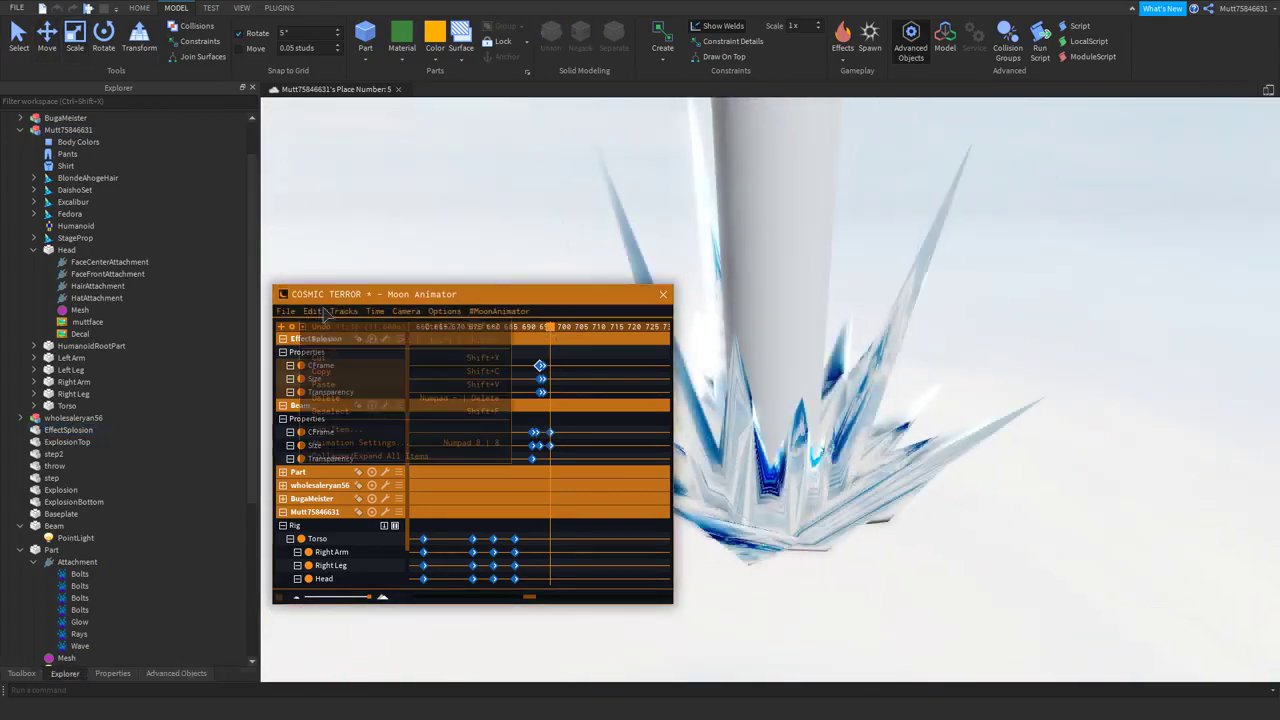
left_click(516, 330)
Enlarge EffectSplosion and the Beam at frame 707 and slightly more at frame 723, keyframing CFrame, Size and Transparency both times
left_click_drag(516, 334, 590, 330)
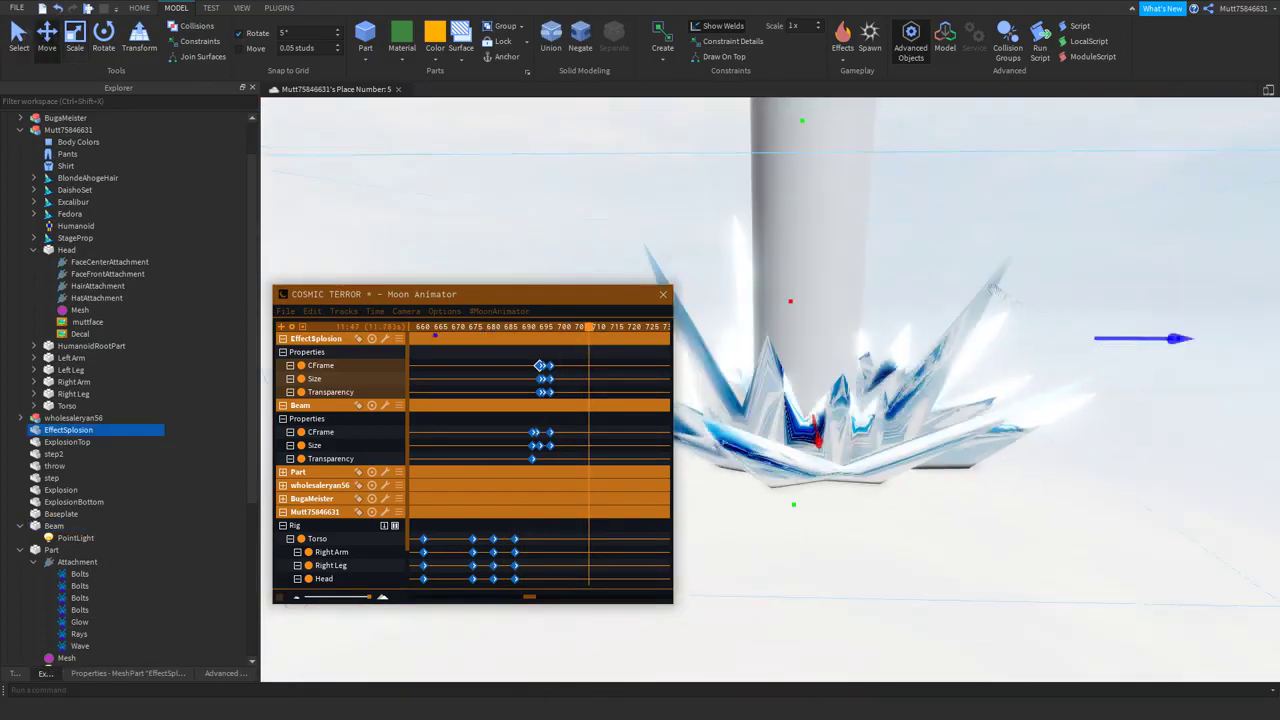
left_click(350, 433)
key("space")
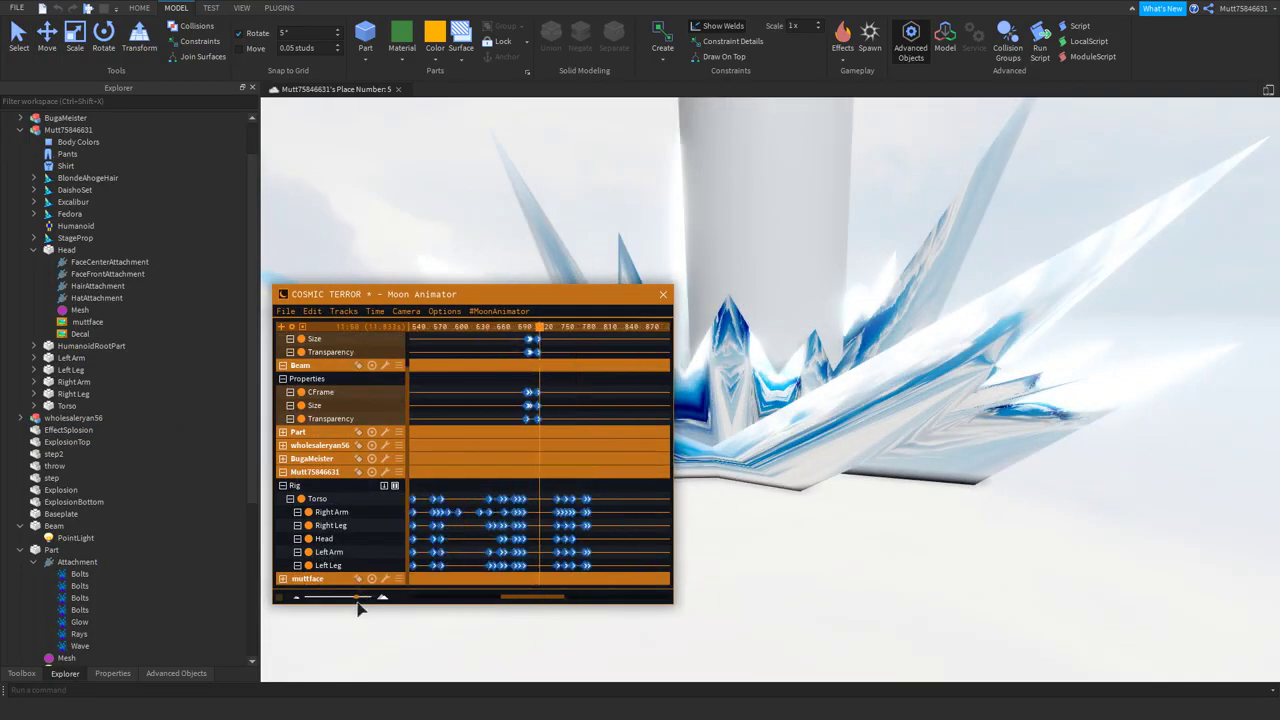
scroll(545, 485, "down", 3)
key("ctrl+v")
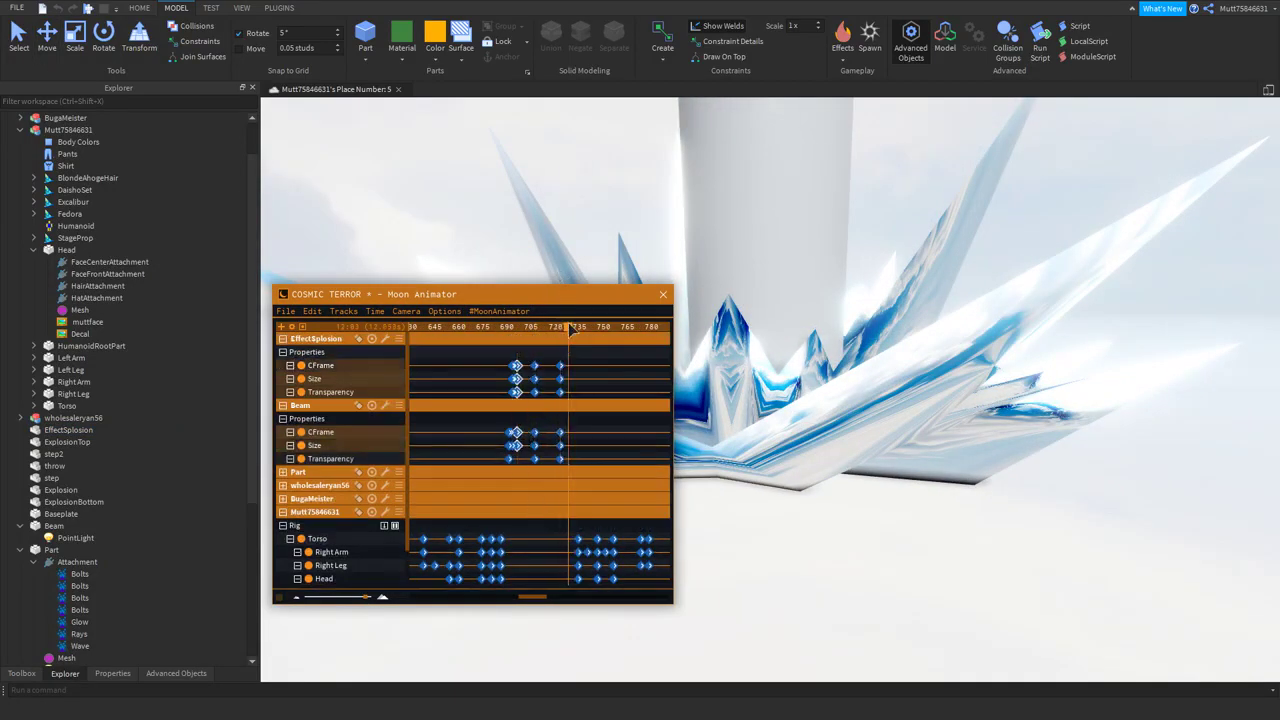
Paste copies of the opening Beam and EffectSplosion keyframes in reverse order at frames 728, 732 and 733
left_click_drag(570, 330, 612, 327)
left_click_drag(366, 598, 371, 598)
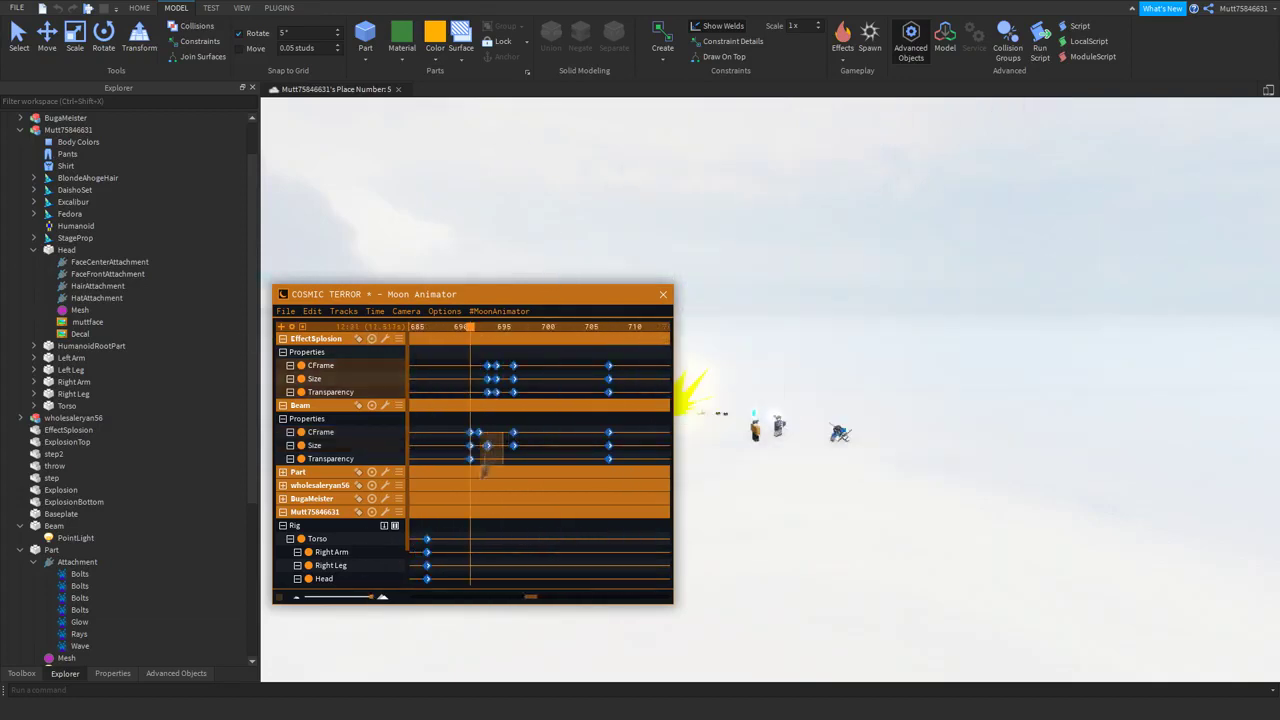
left_click(522, 445)
mouse_move(530, 597)
left_mouse_down()
mouse_move(555, 598)
mouse_move(514, 598)
mouse_move(535, 597)
left_mouse_up()
left_click_drag(576, 354, 556, 410)
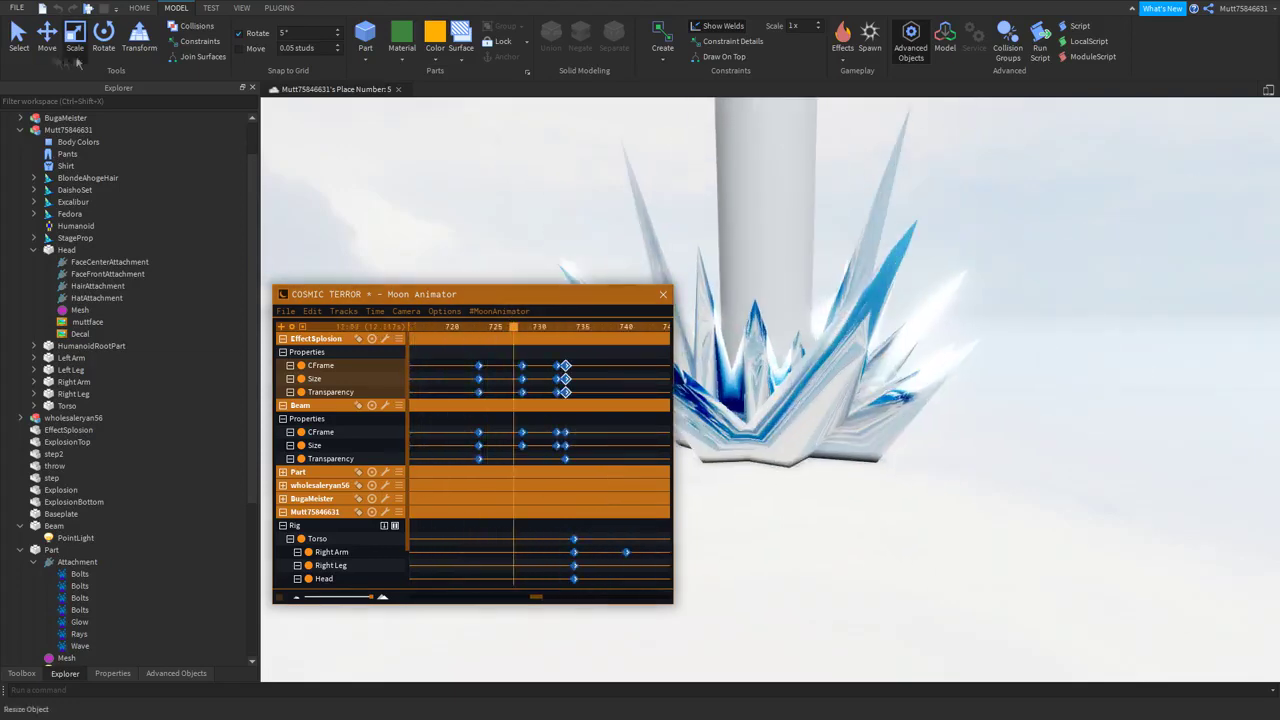
Set the Transparency of the Beam and EffectSplosion to 0.5 at frame 728 and keyframe it on both
left_click(522, 392)
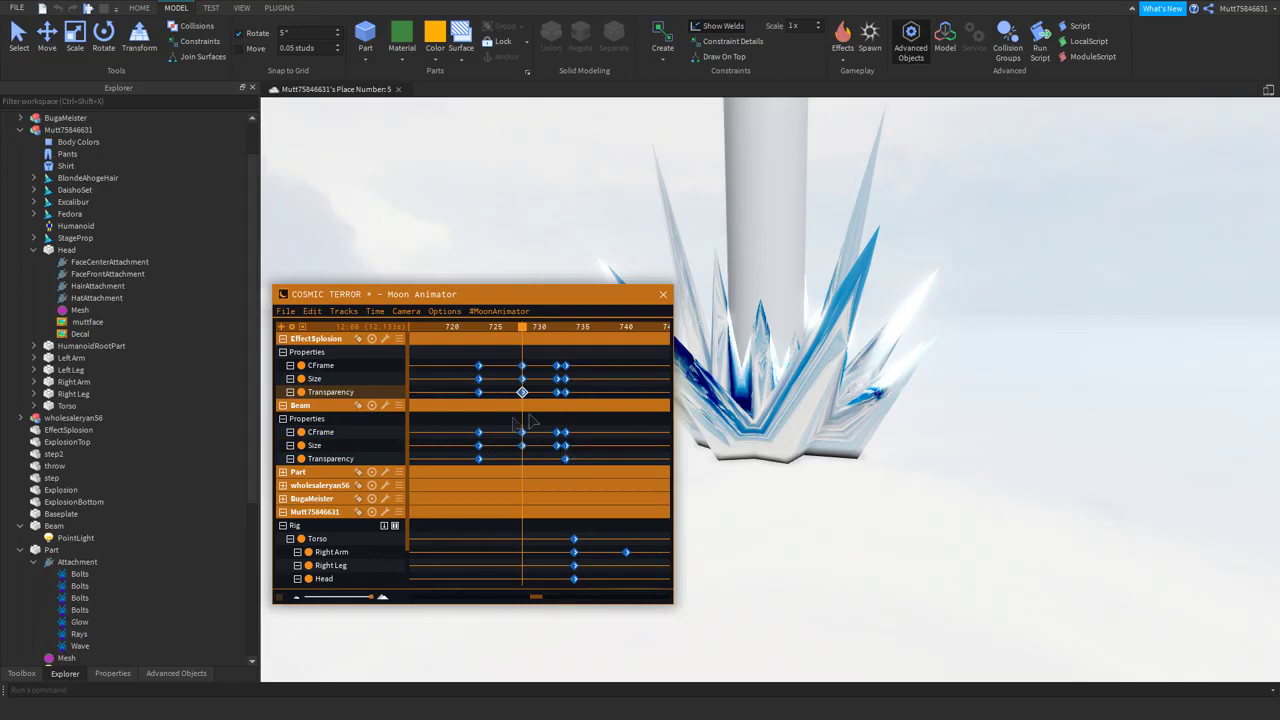
left_click(58, 42)
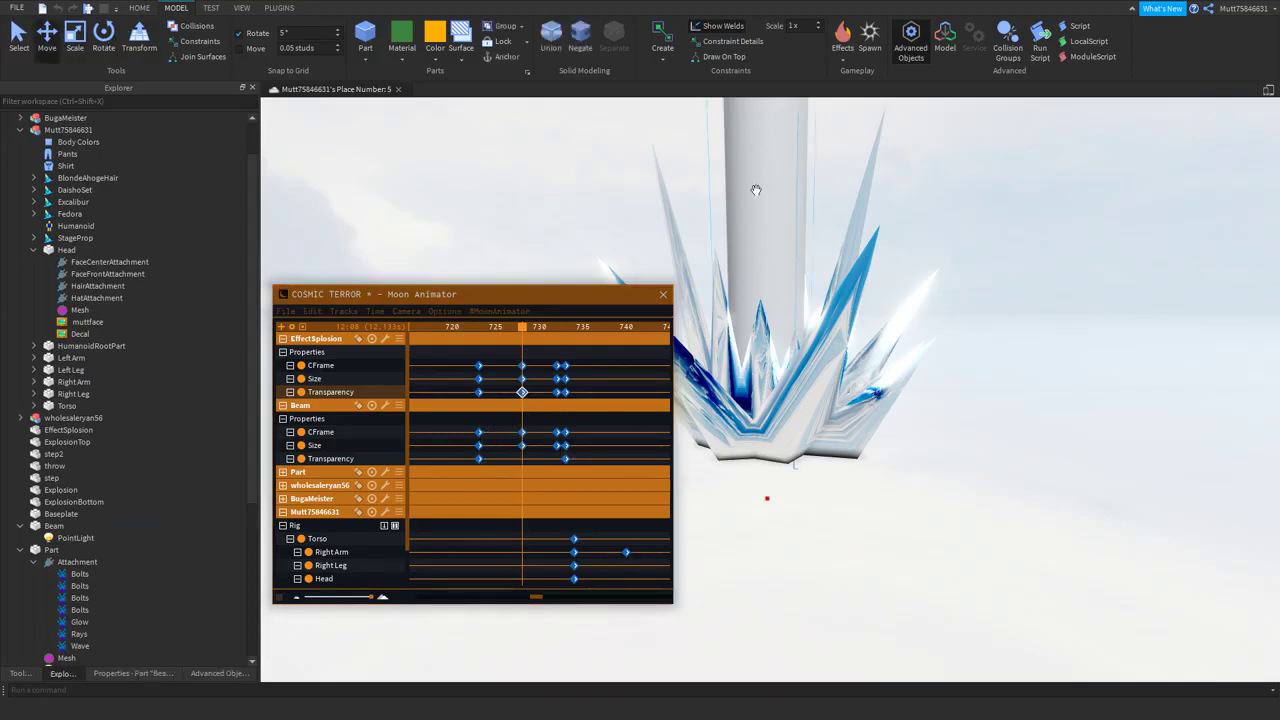
left_click(126, 673)
left_click(130, 258)
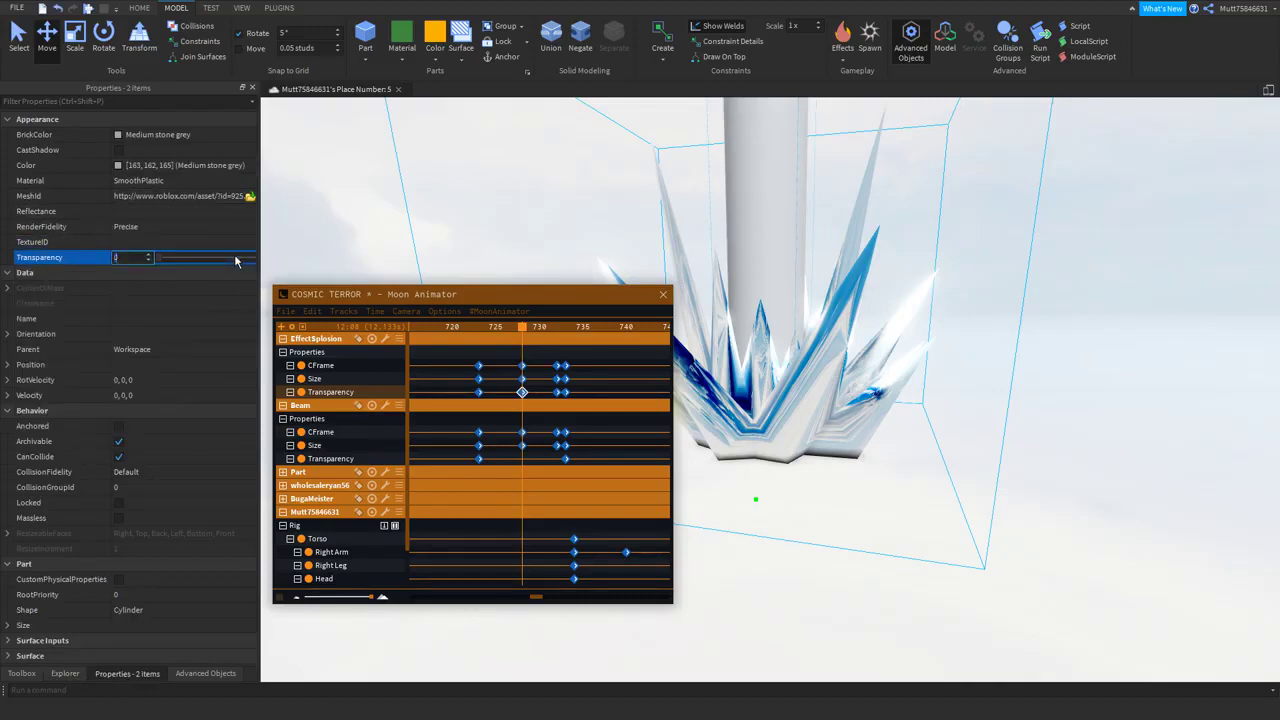
type("0.5")
key("Return")
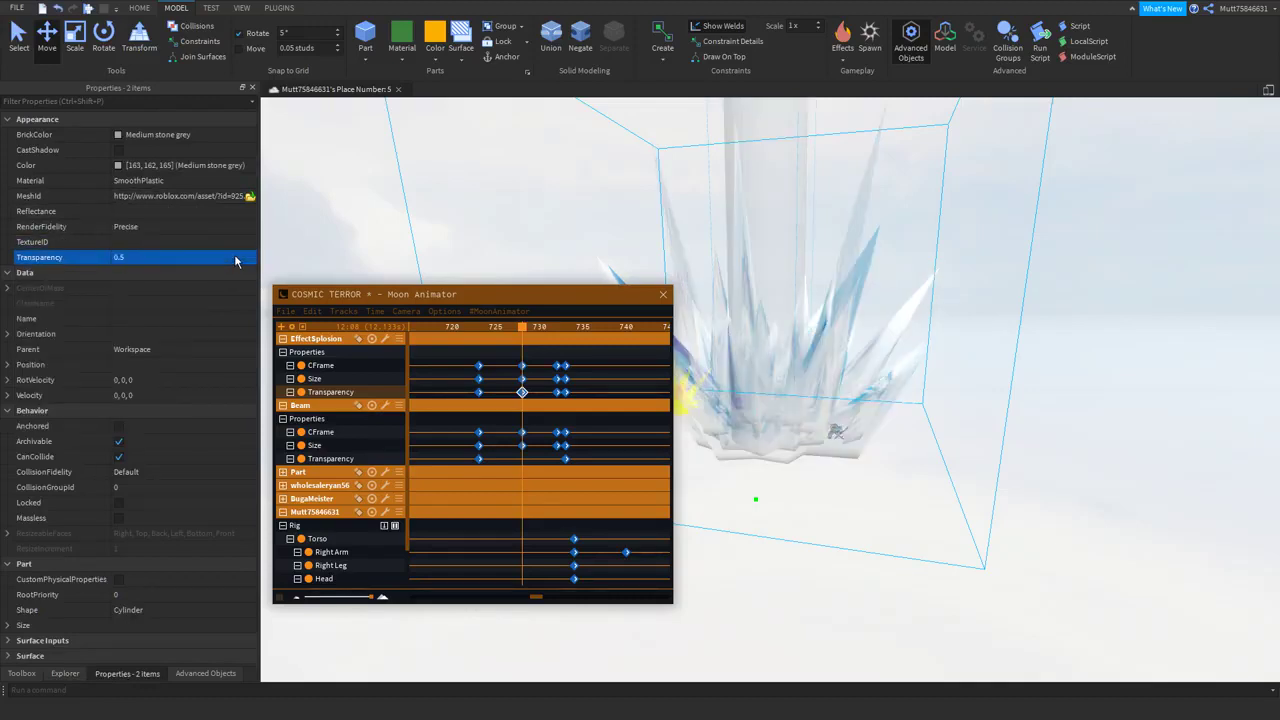
left_click(340, 313)
left_click(462, 368)
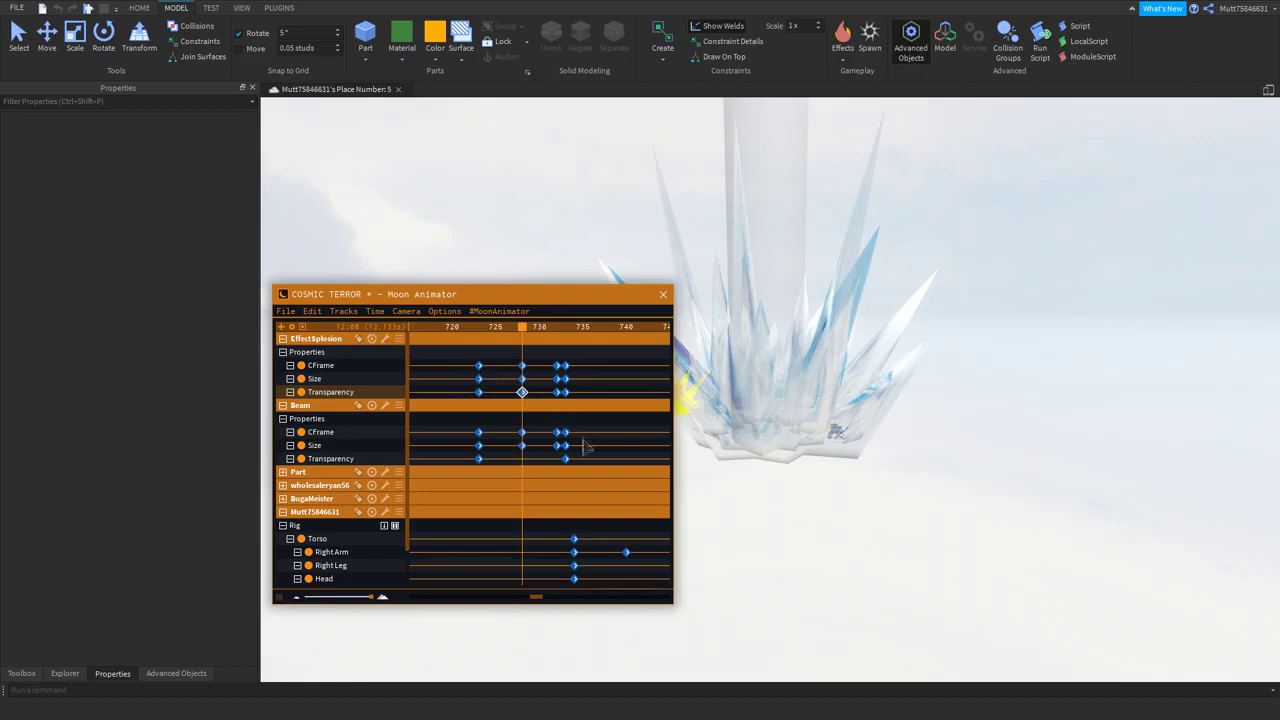
left_click(312, 311)
Replace the Beam's Transparency keyframe at frame 733
left_click(565, 458)
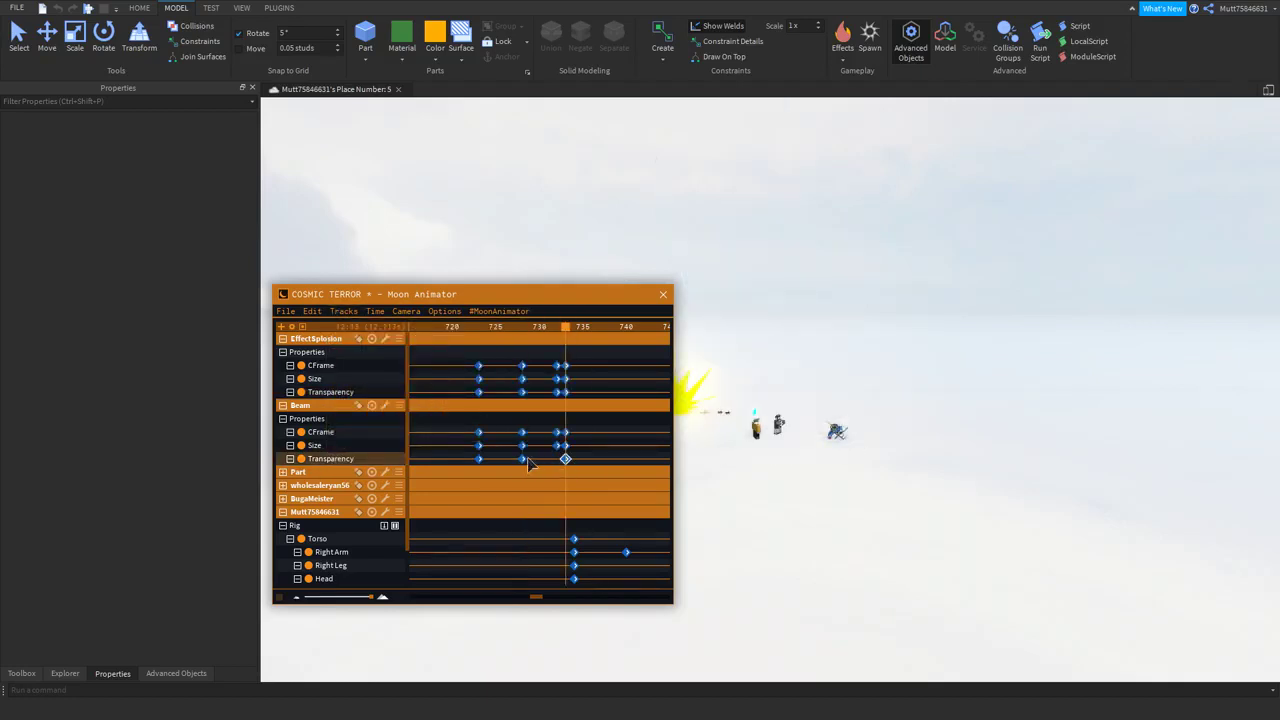
left_click(522, 459)
left_click(565, 445)
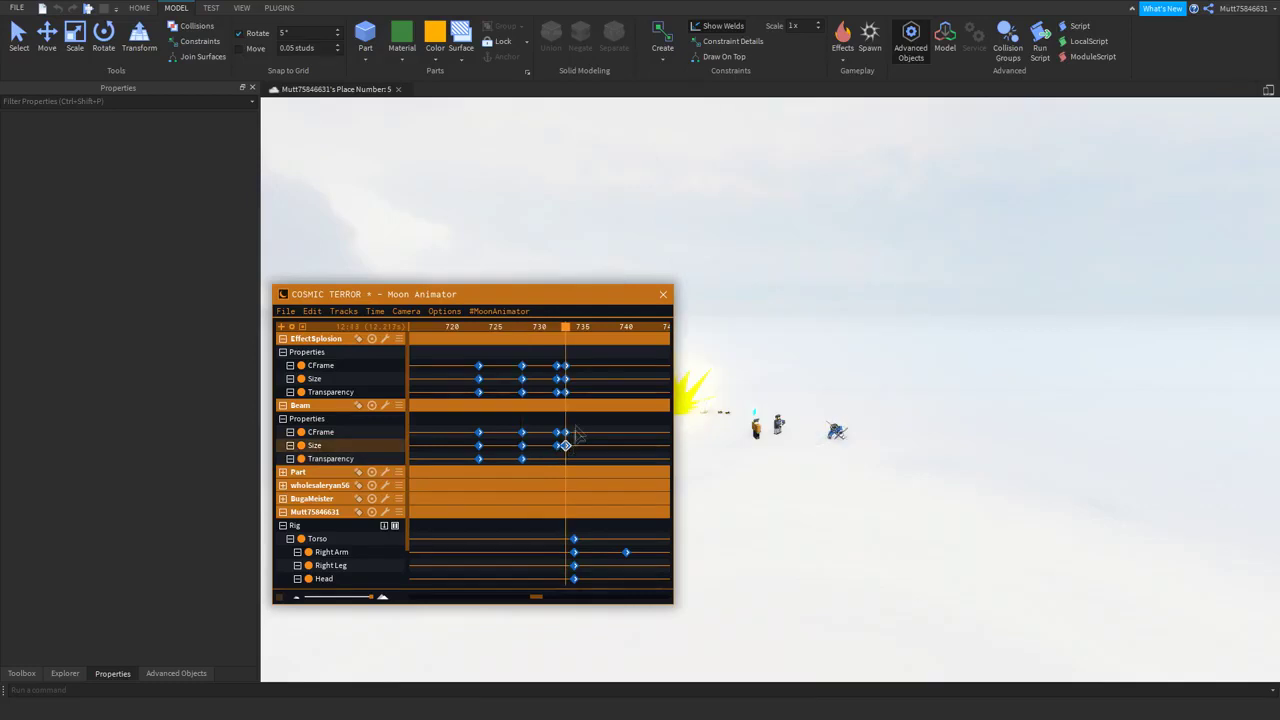
left_click(565, 392)
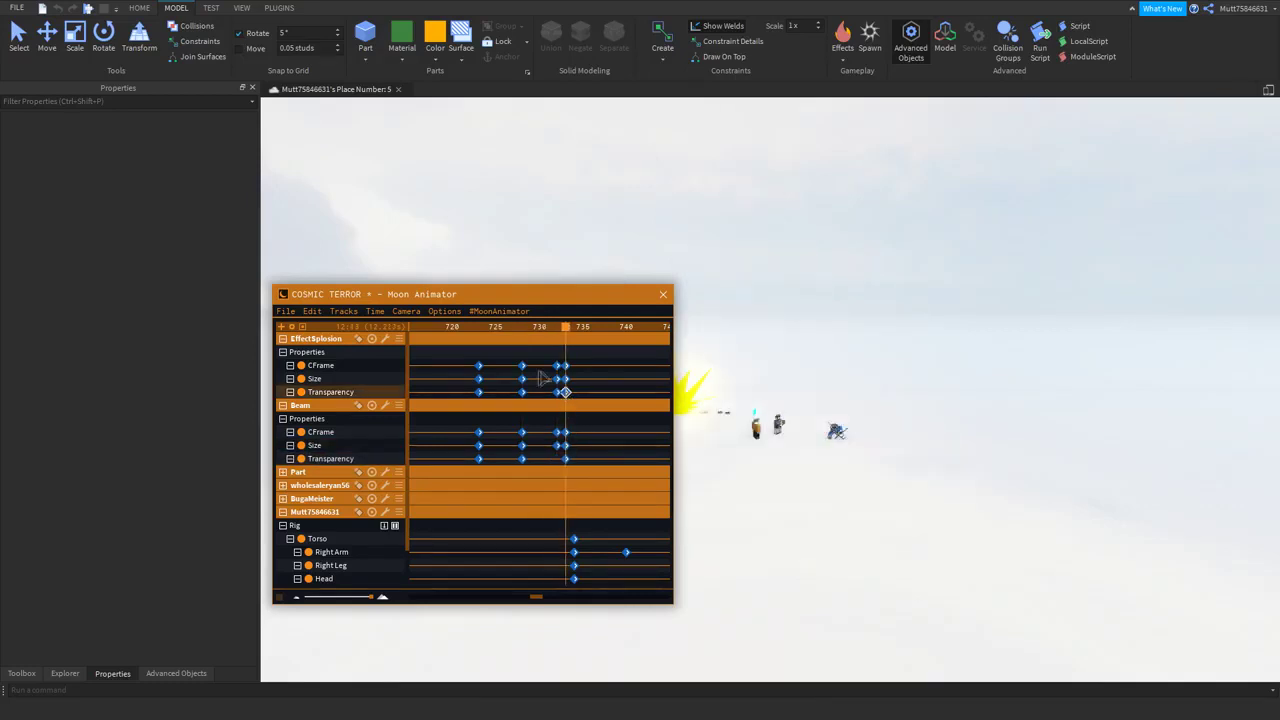
Set EffectSplosion's Transparency to 1 at frame 732 and keyframe it
left_click(343, 311)
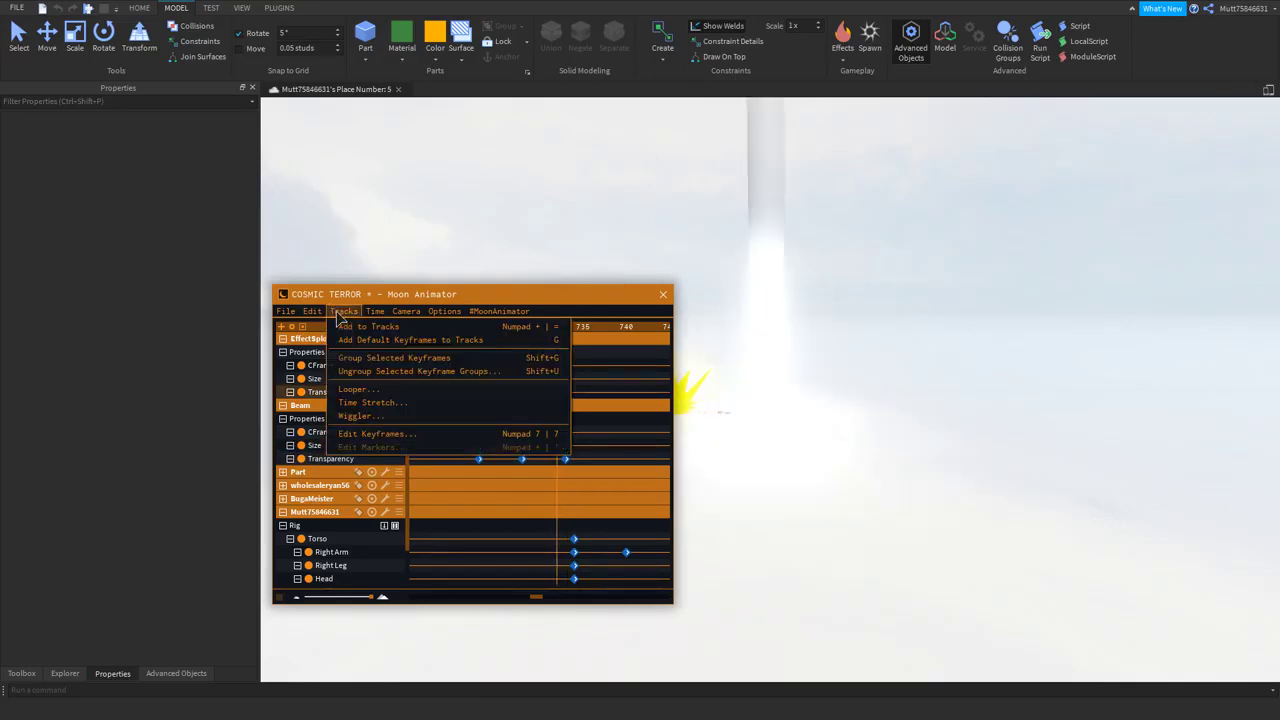
mouse_move(298, 311)
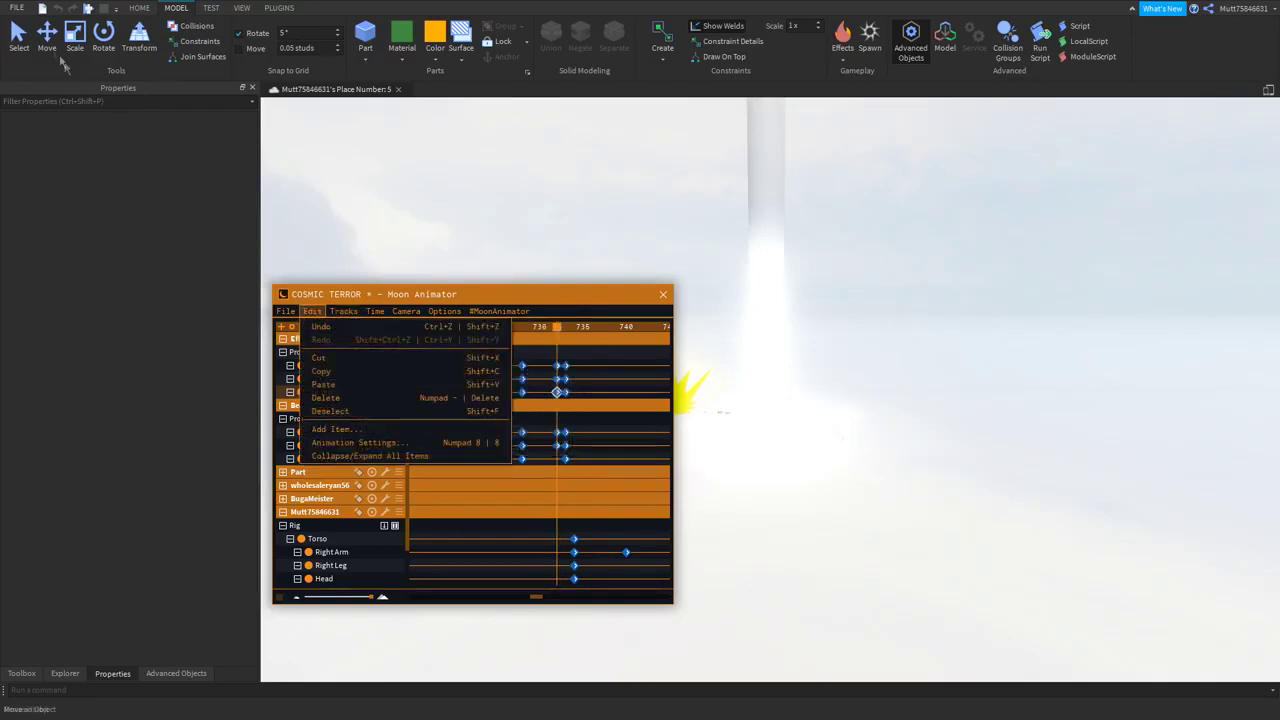
left_click(64, 673)
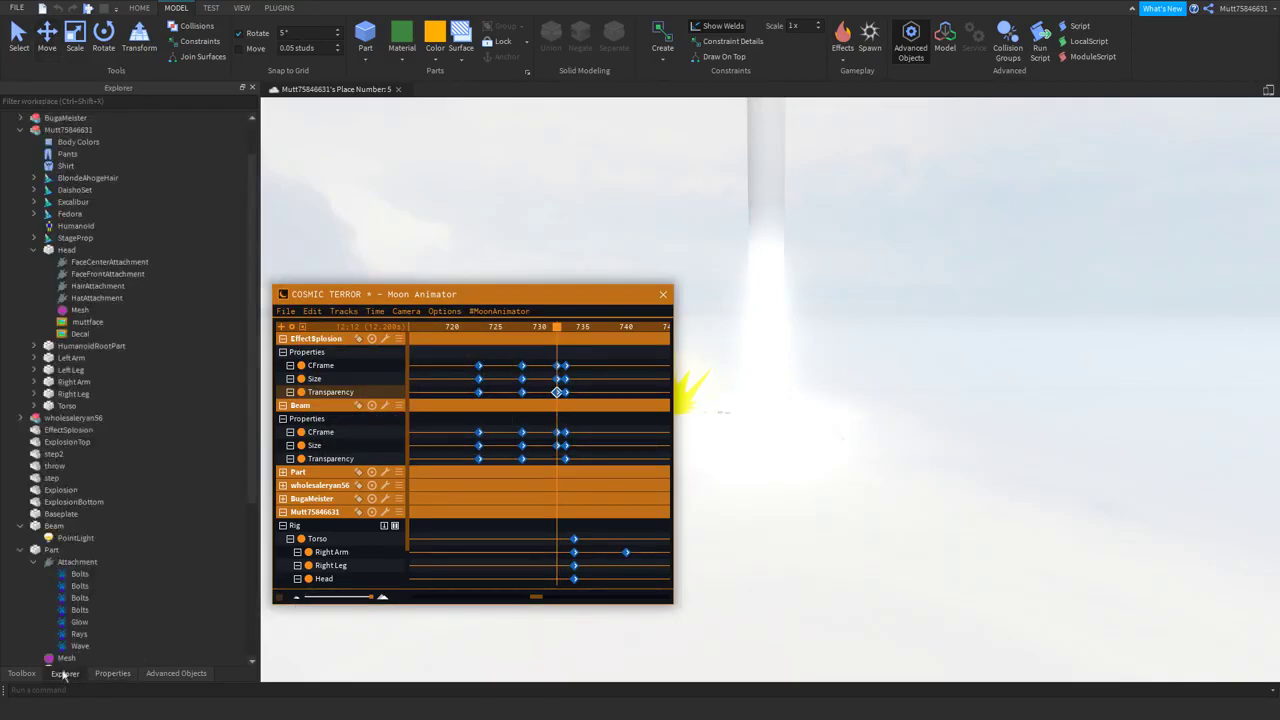
left_click(70, 430)
left_click(125, 672)
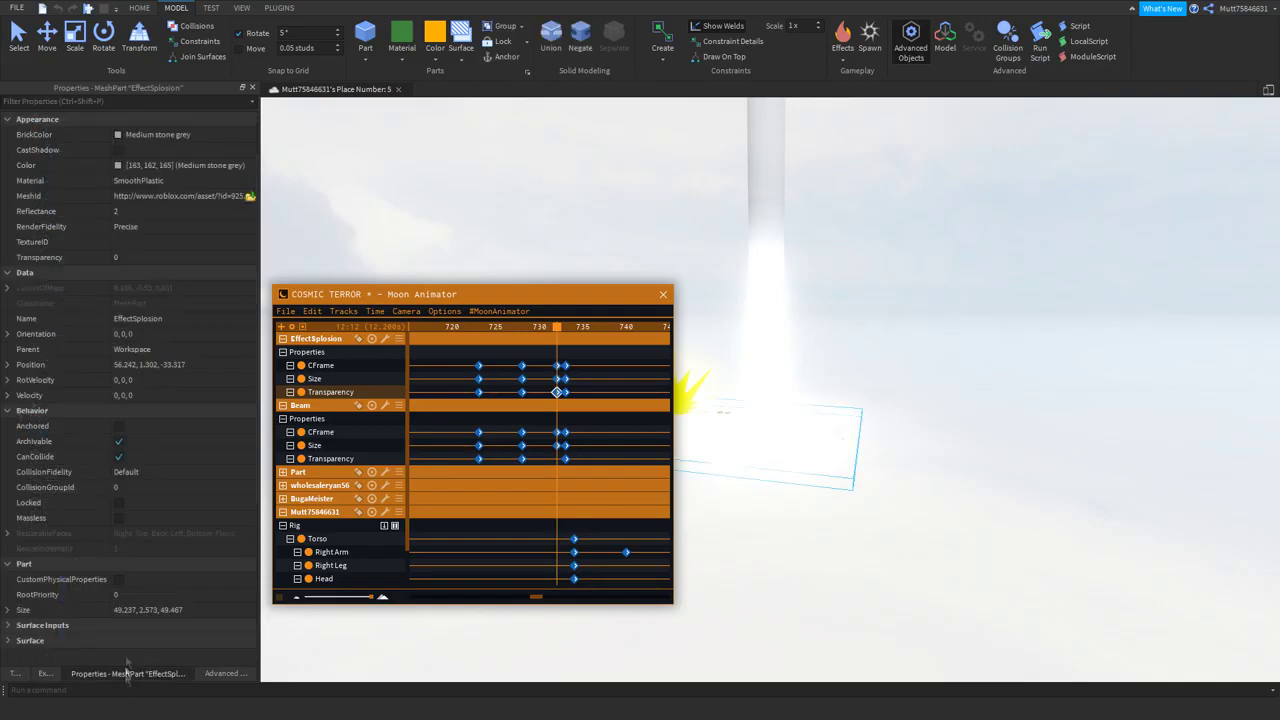
left_click(157, 260)
type("1")
left_click(345, 312)
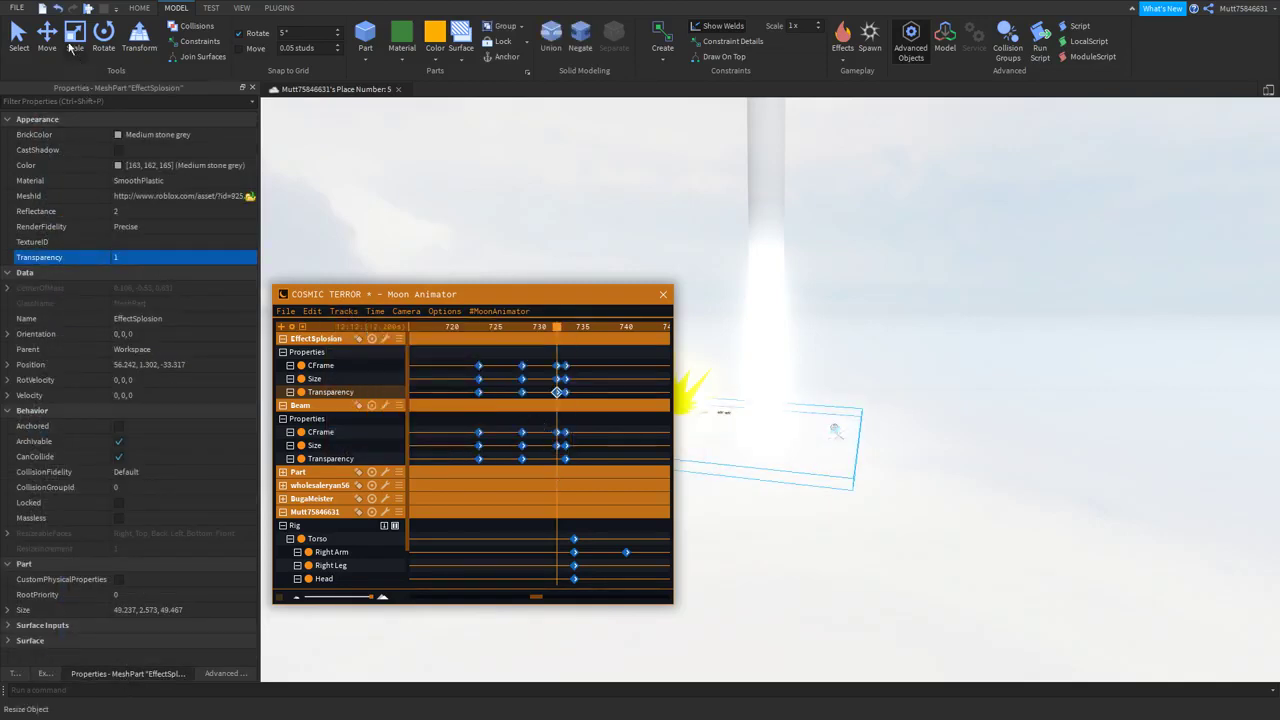
Set the Beam's Transparency to 1 at frame 732 and keyframe it on the Beam's Transparency track
left_click(47, 38)
left_click(548, 269)
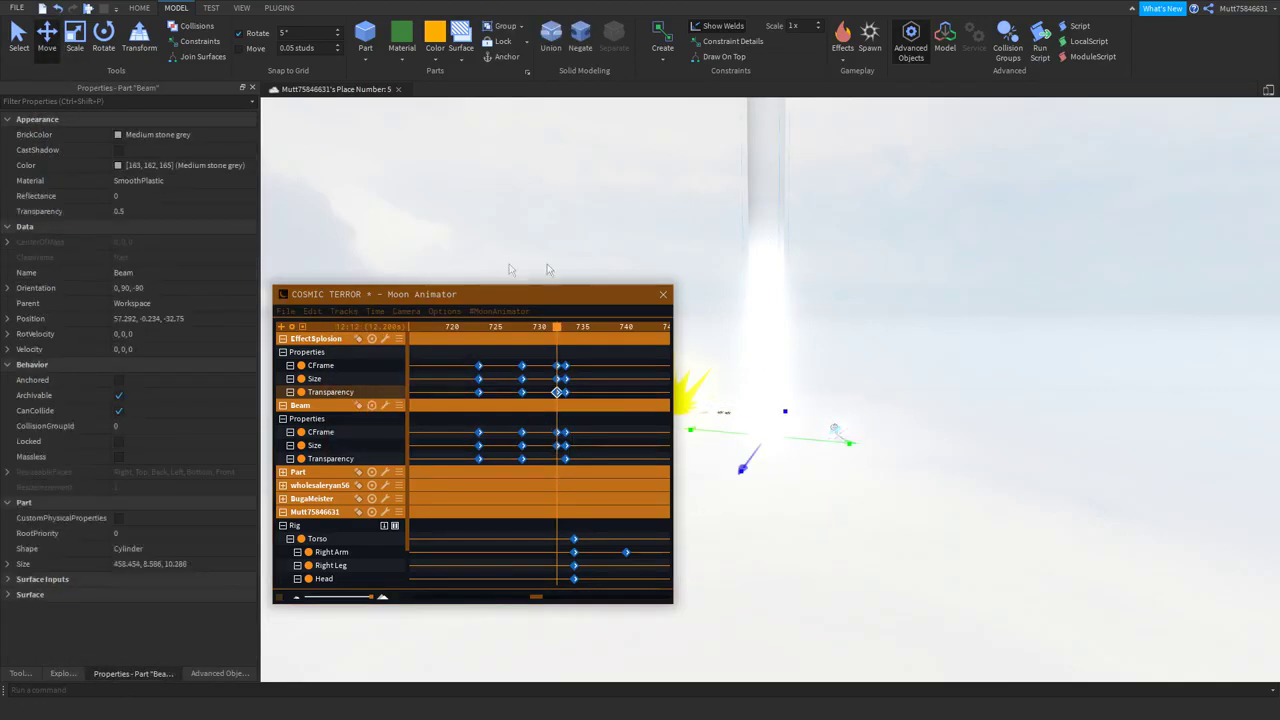
left_click(560, 332)
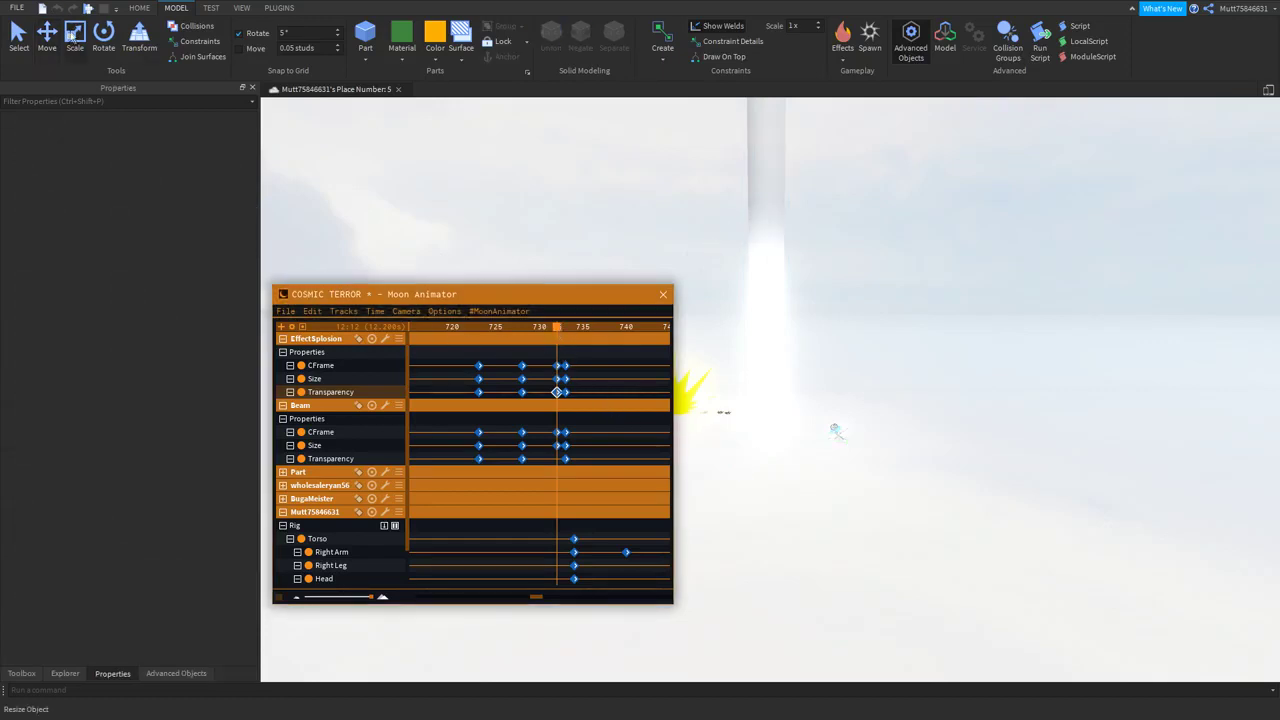
left_click(560, 250)
left_click(211, 220)
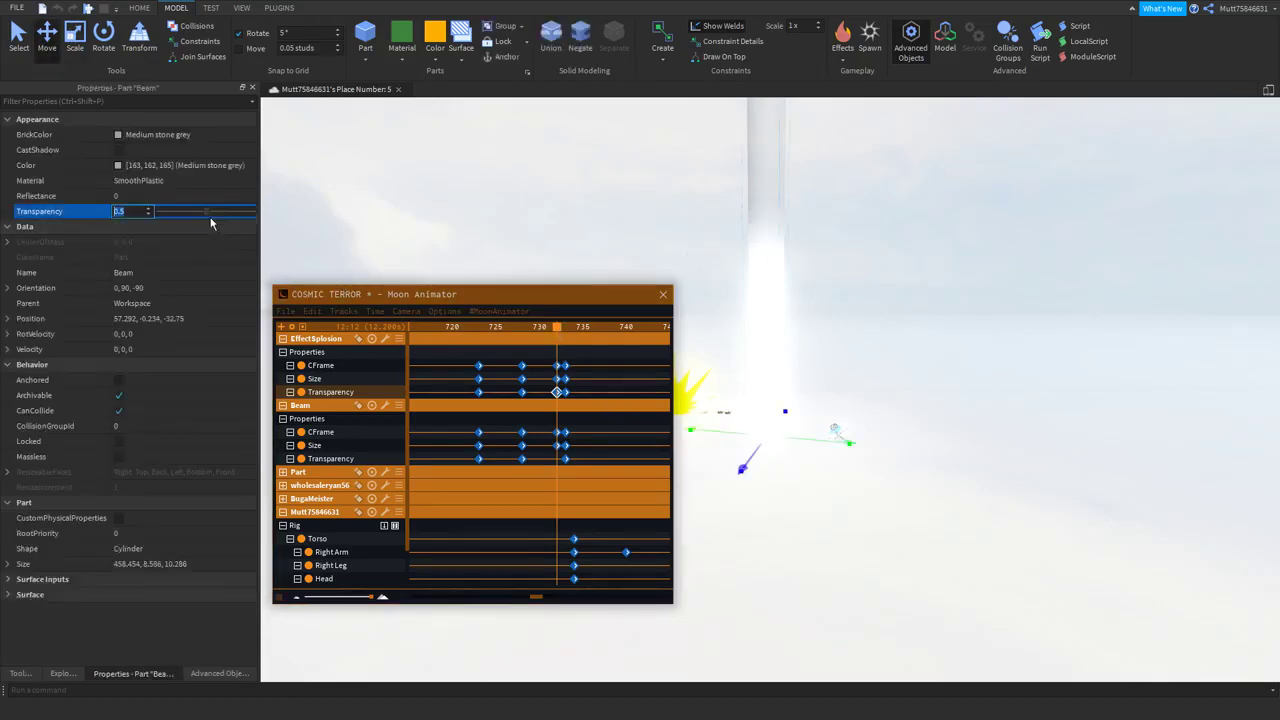
type("1")
key("Return")
left_click(407, 345)
right_click(360, 337)
left_click(463, 333)
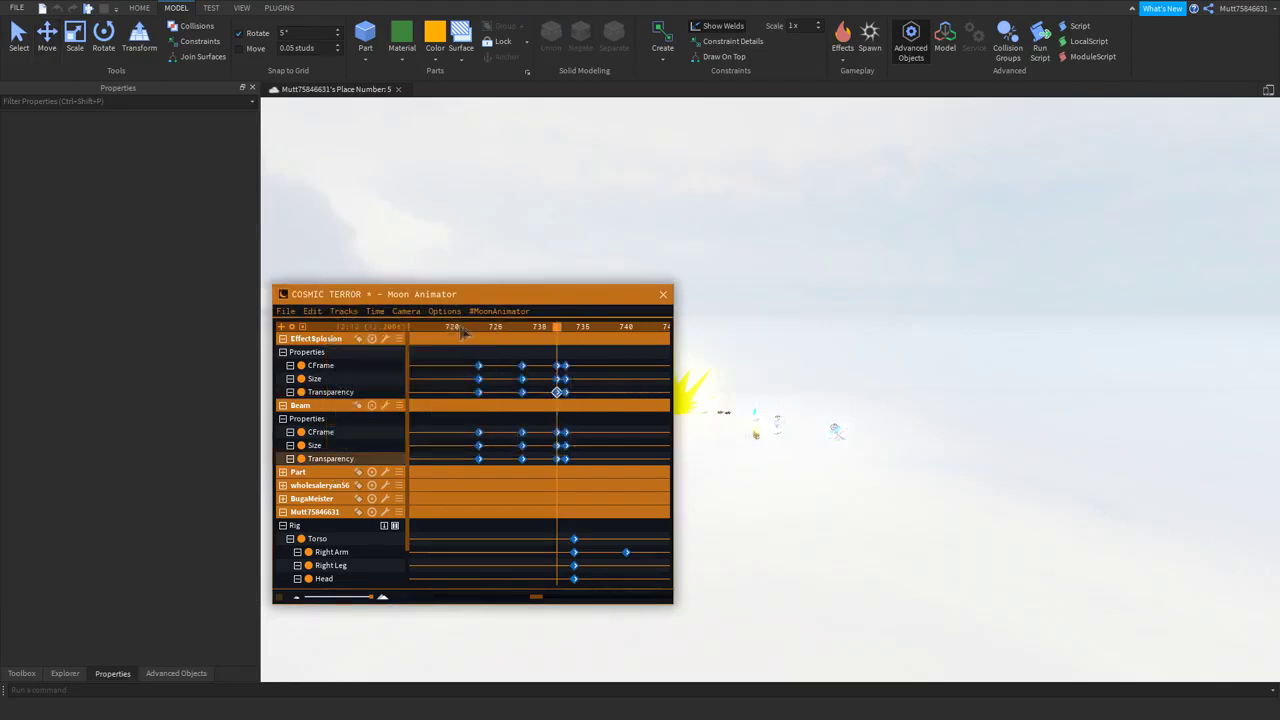
Set the Beam's Transparency to 0.6 at frame 693 and keyframe it
left_click(569, 472)
left_click_drag(475, 328, 543, 341)
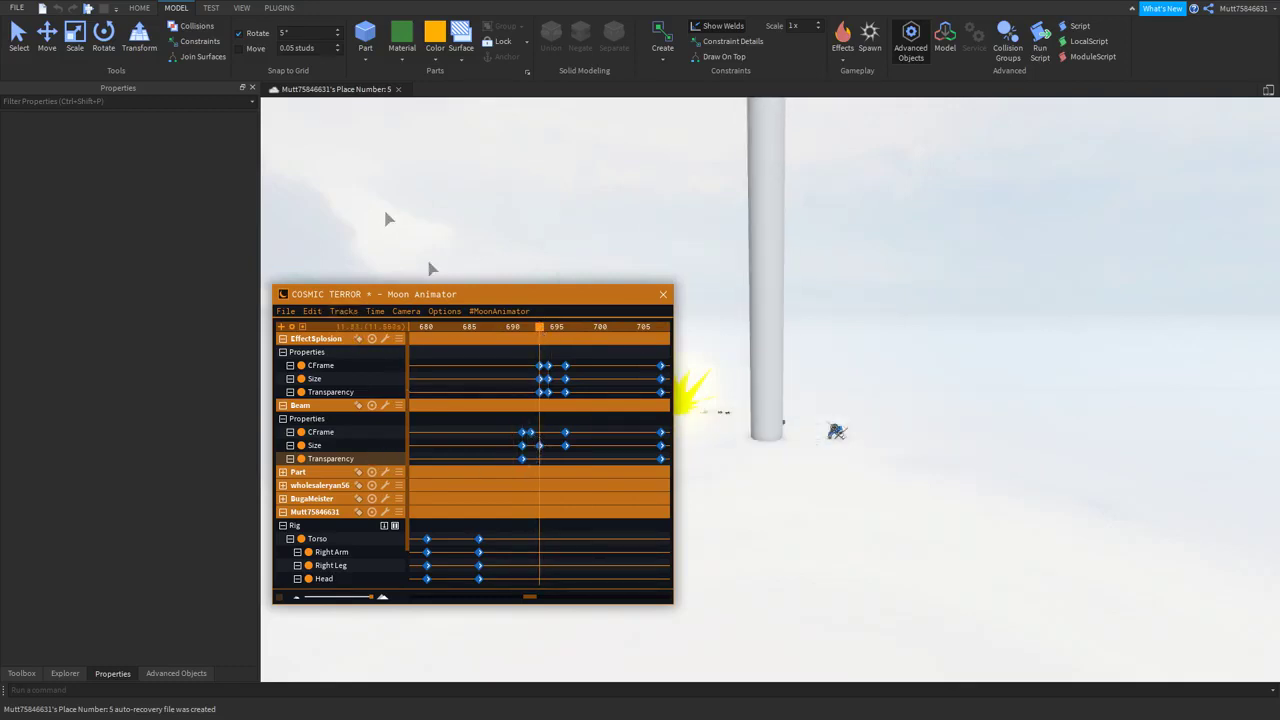
left_click(47, 35)
left_click(766, 290)
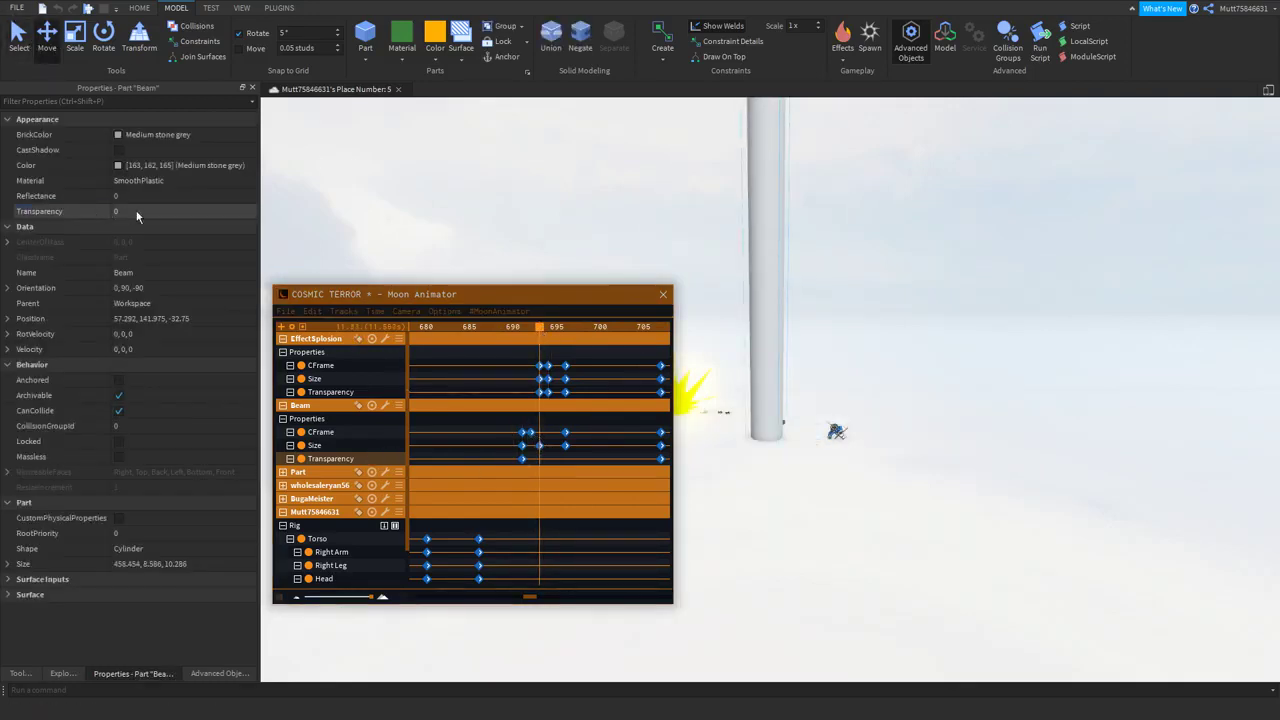
type(".7")
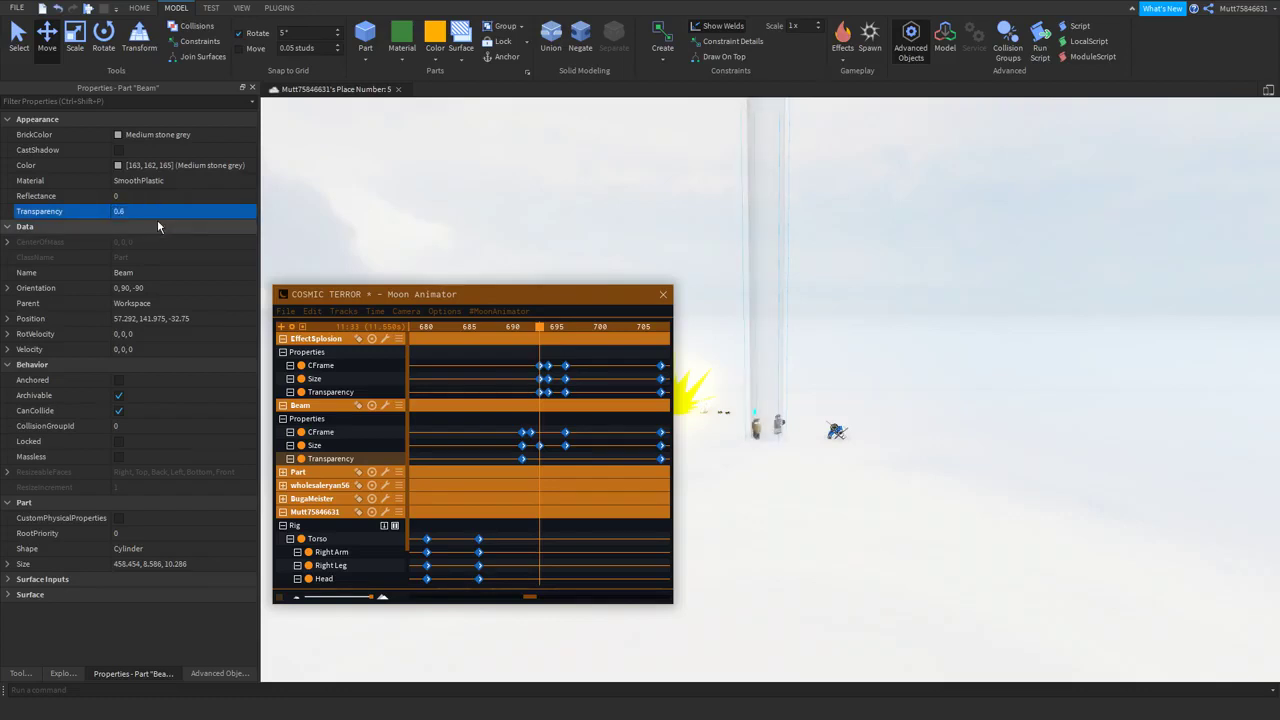
left_click(342, 311)
left_click(527, 348)
Copy the Beam's Transparency keyframe from frame 707 and paste it at frame 697
left_click_drag(545, 331, 578, 333)
left_click(661, 458)
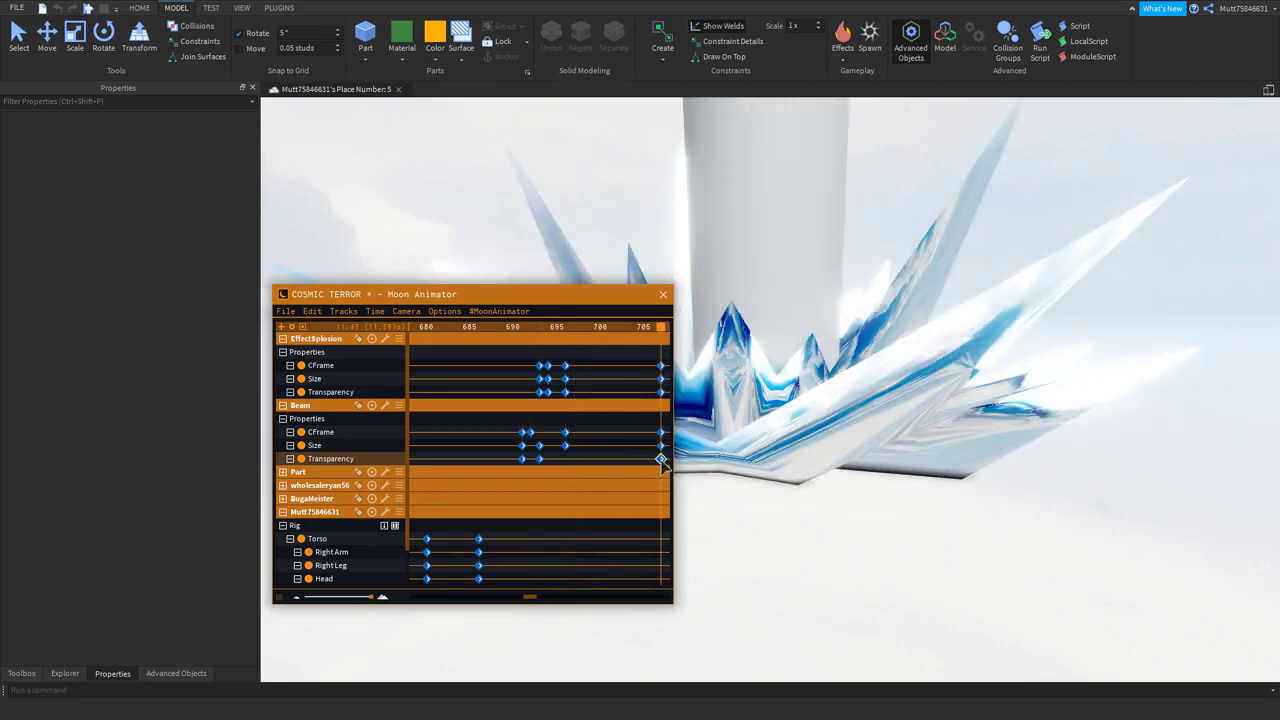
left_click(578, 341)
key("ctrl+v")
mouse_move(580, 332)
left_mouse_down()
mouse_move(506, 331)
mouse_move(575, 330)
left_mouse_up()
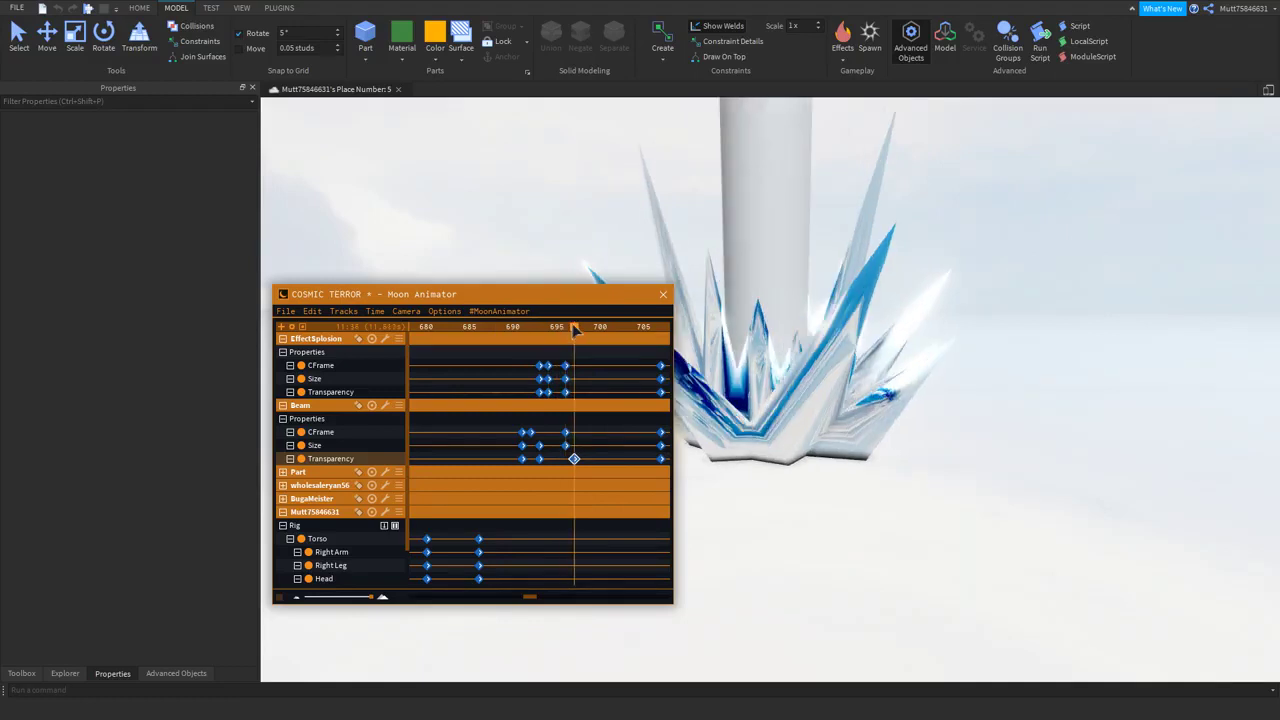
Delete EffectSplosion's Transparency keyframe at frame 694 and add a new one there with Transparency 0.6
left_click(550, 392)
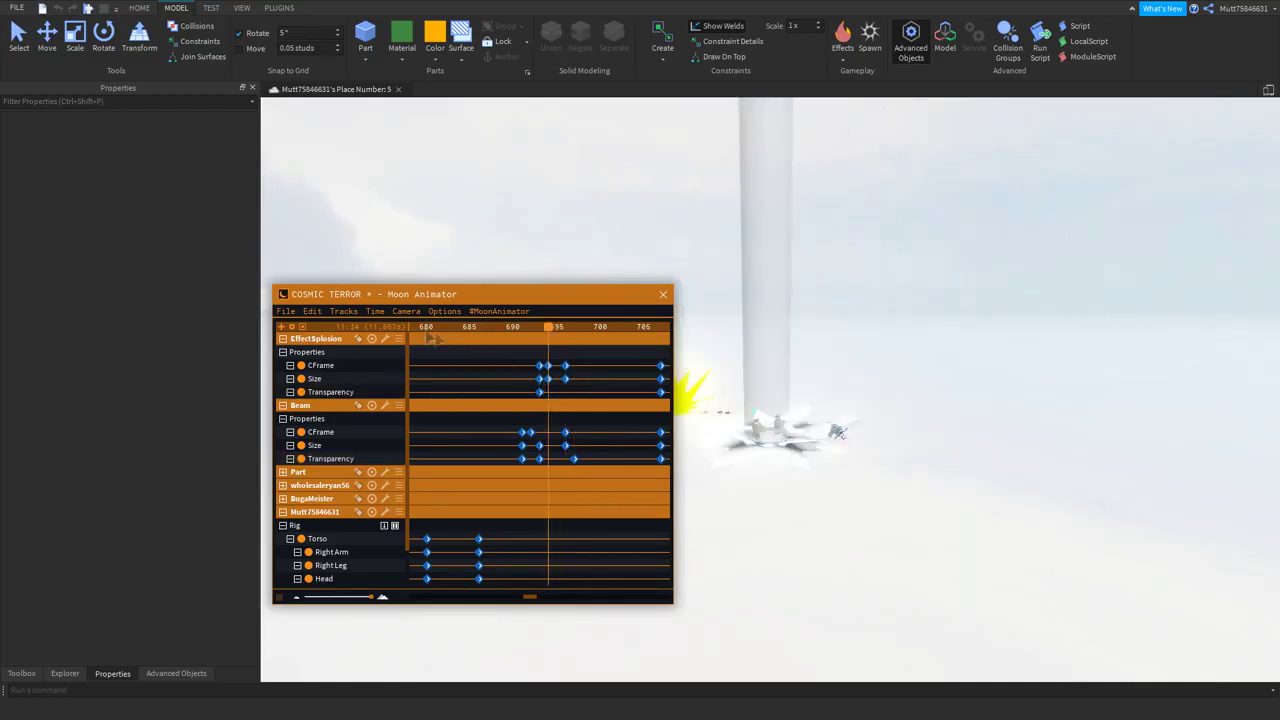
left_click(47, 40)
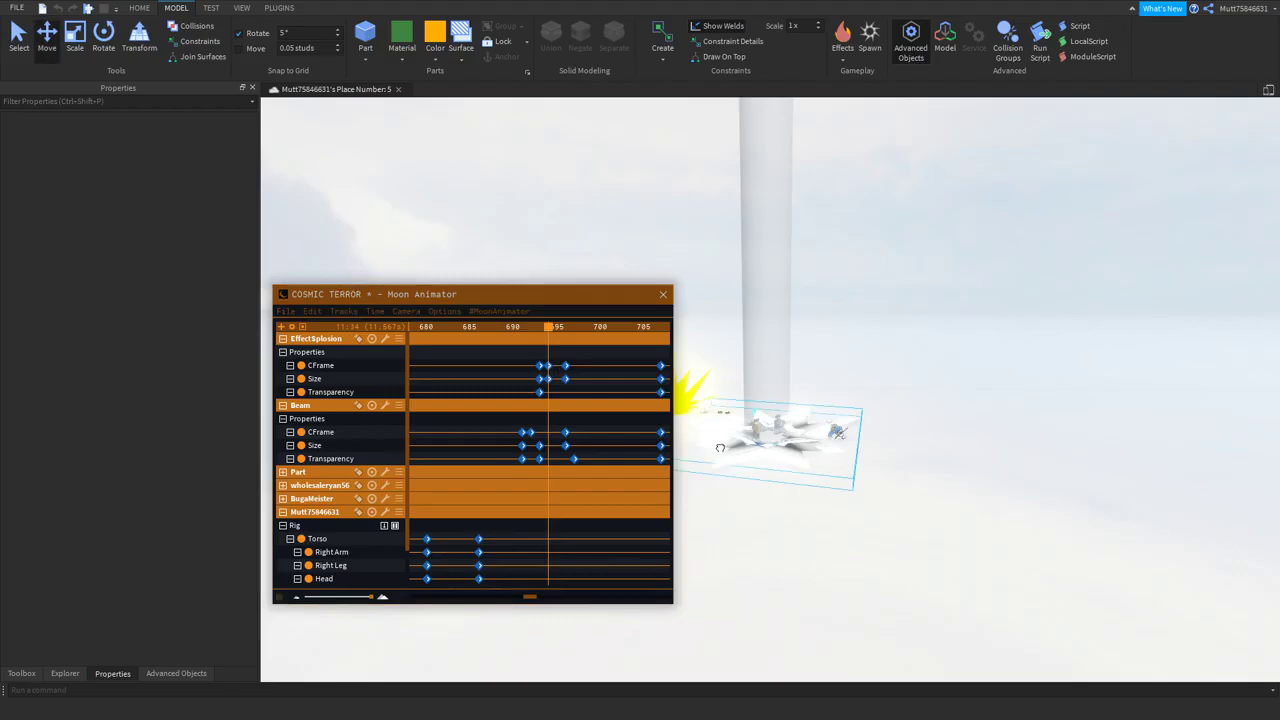
type(".8")
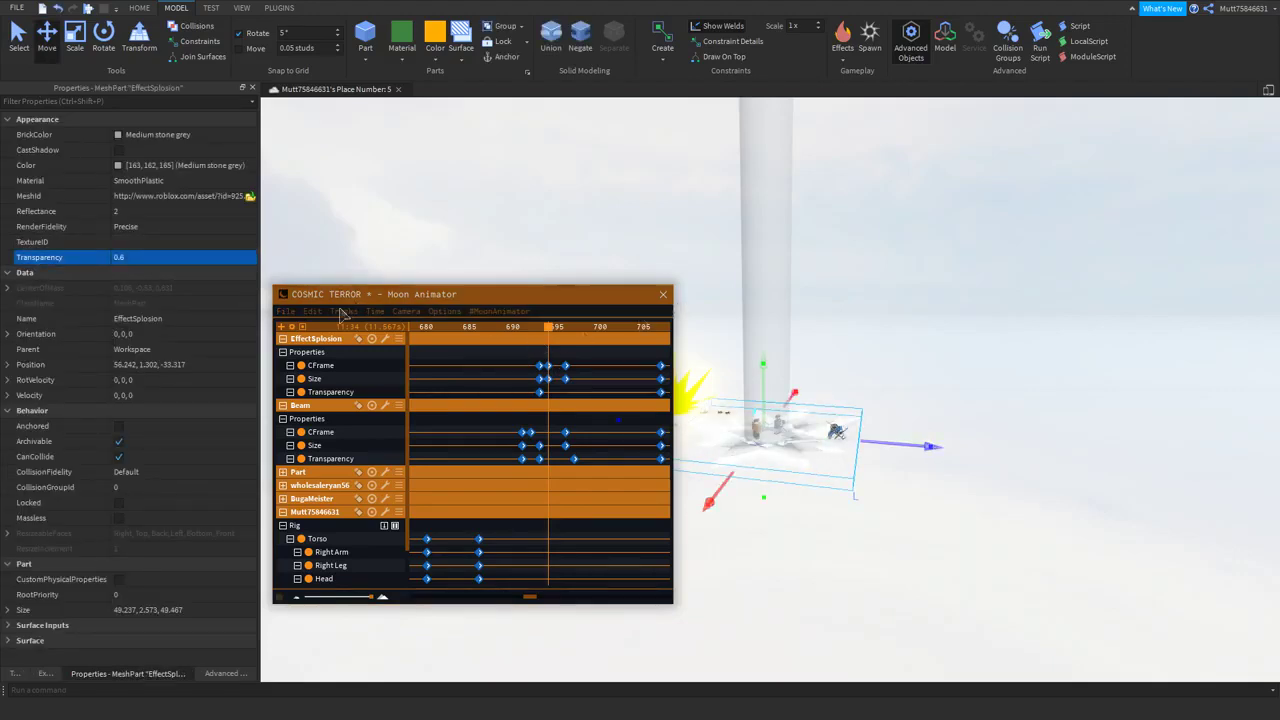
left_click(344, 311)
left_click(344, 311)
left_click(380, 345)
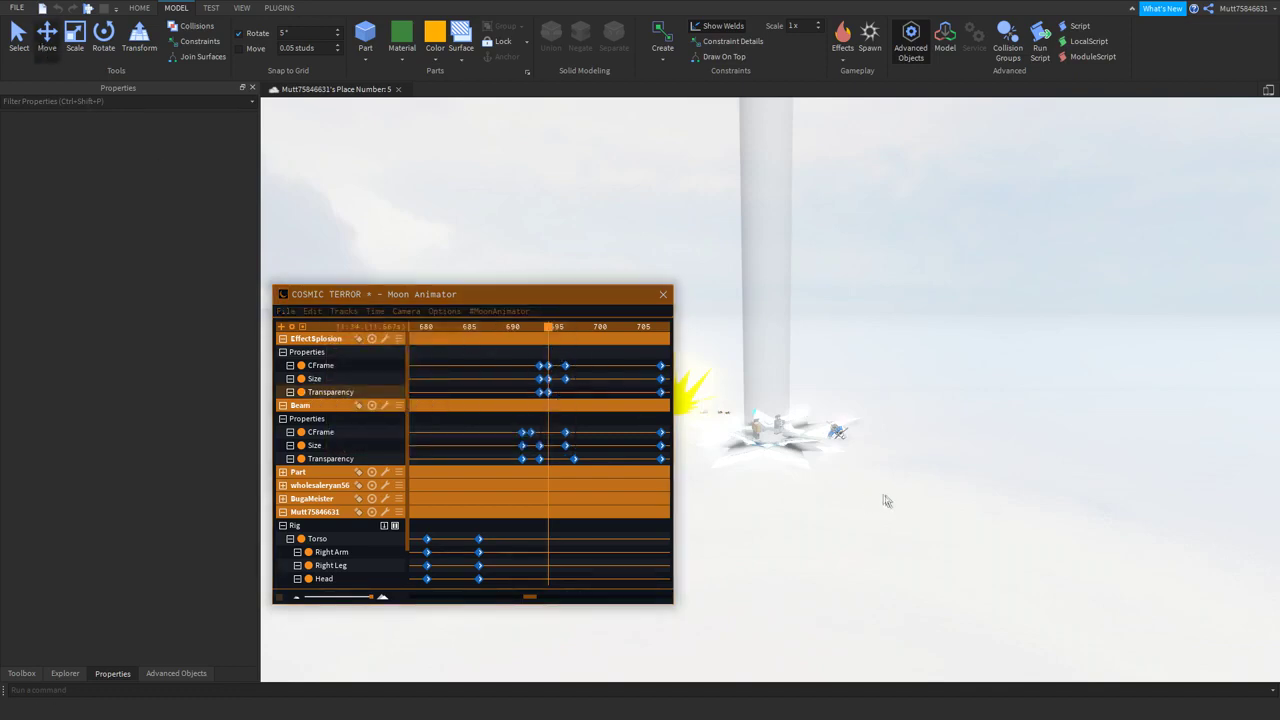
Set EffectSplosion's Transparency to 0.6 at frame 694 and keyframe it on its Transparency track
left_click(800, 440)
left_click(227, 258)
type("0.6")
key("Return")
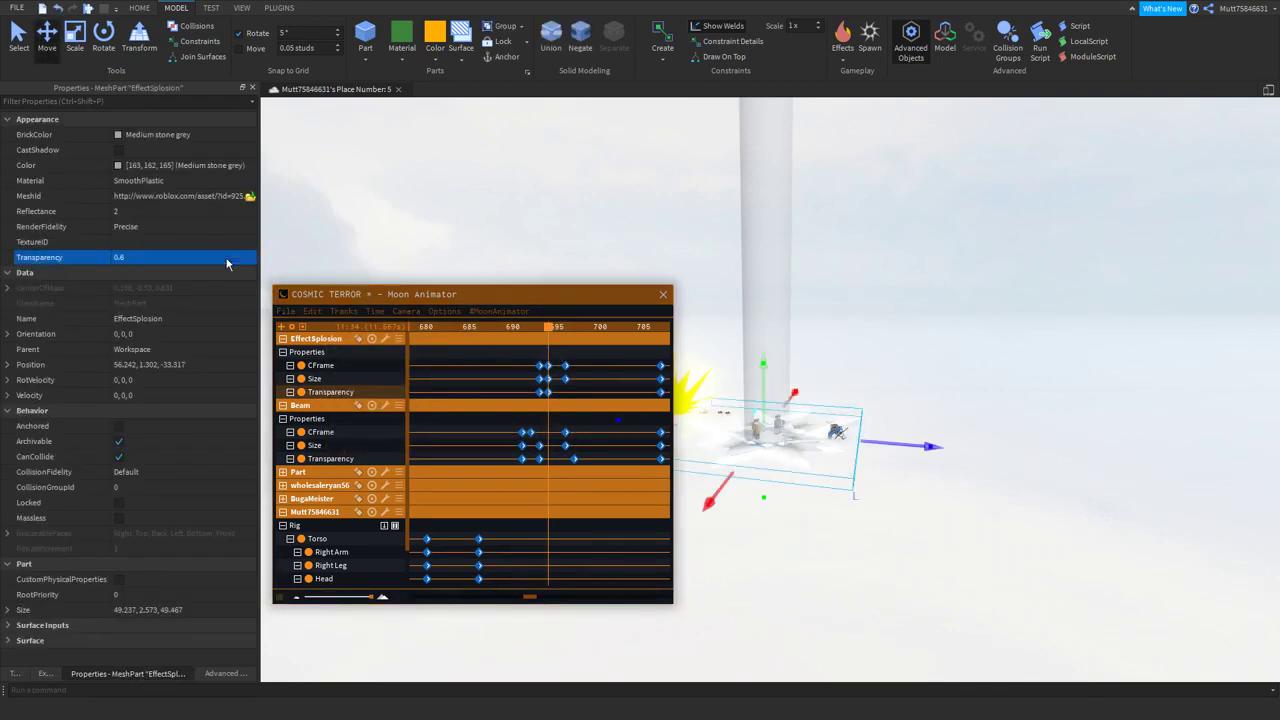
left_click(370, 325)
left_click(344, 311)
left_click(477, 350)
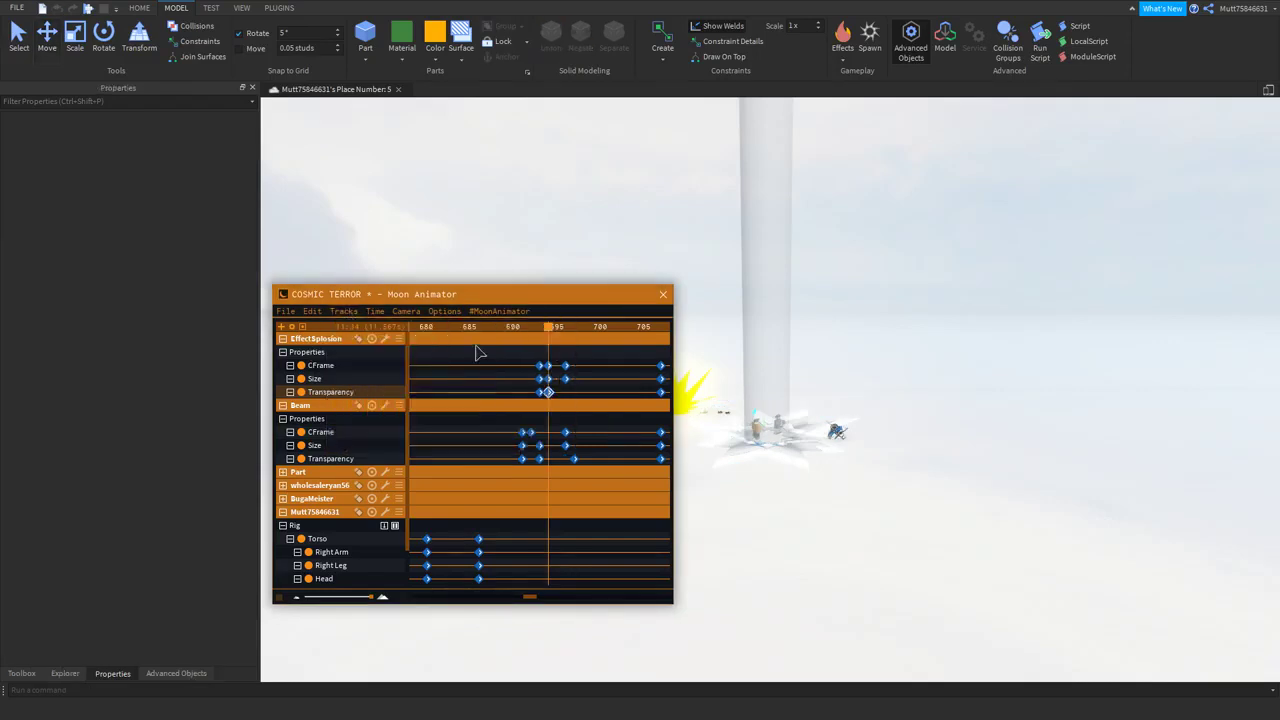
Copy EffectSplosion's Transparency keyframe from frame 707 and paste it at frame 697
left_click(661, 392)
left_click_drag(548, 332, 600, 335)
key("ctrl+c")
key("ctrl+v")
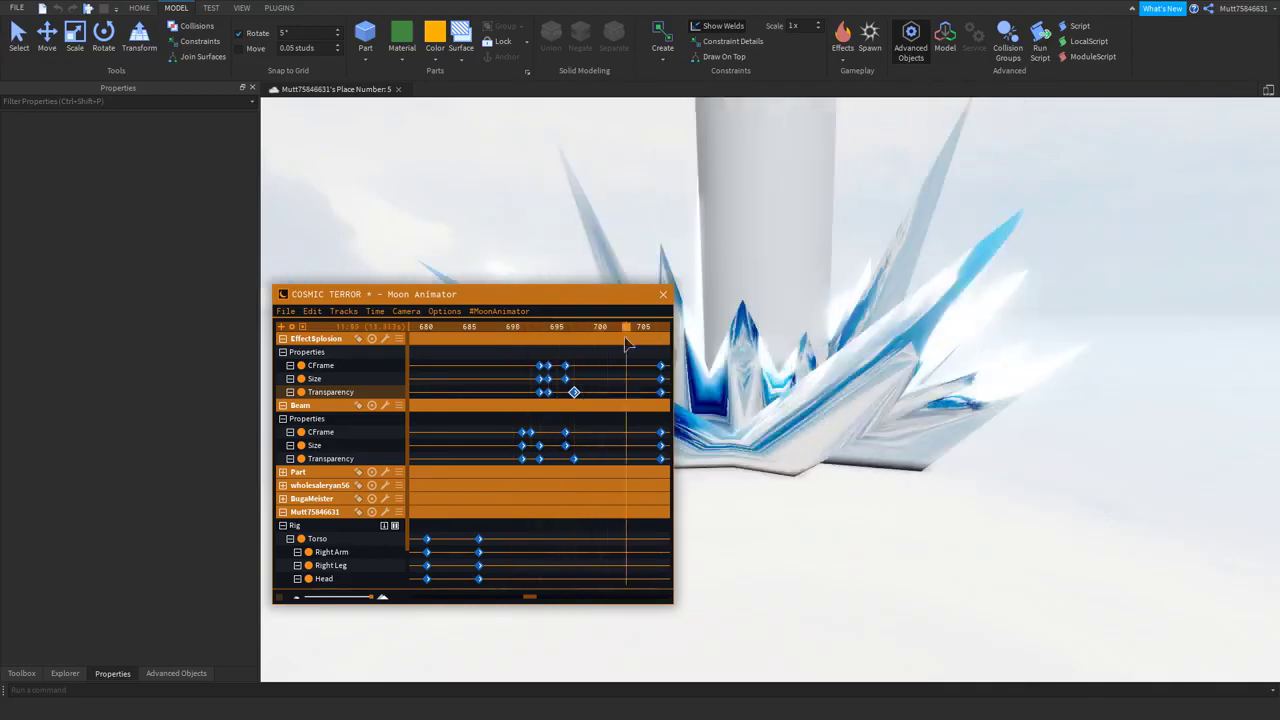
Change the material of both the EffectSplosion mesh and the Beam cylinder to Neon
left_click(745, 195)
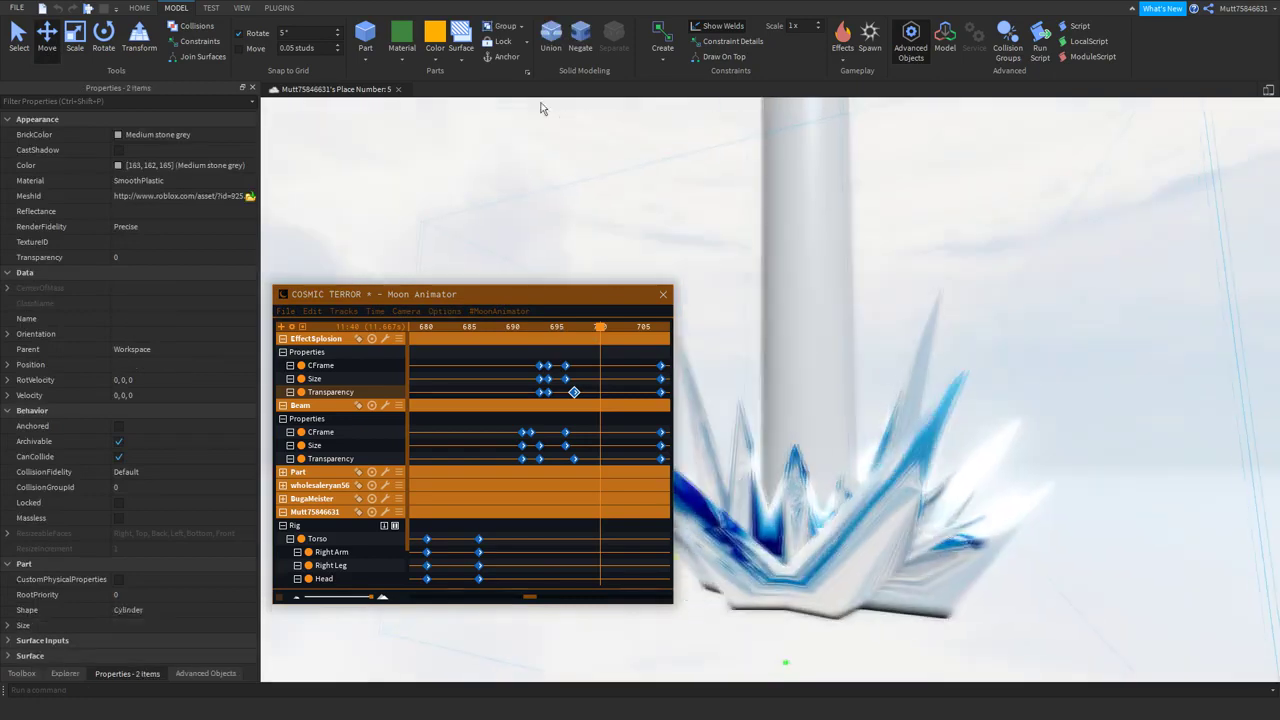
left_click(402, 59)
left_click(436, 366)
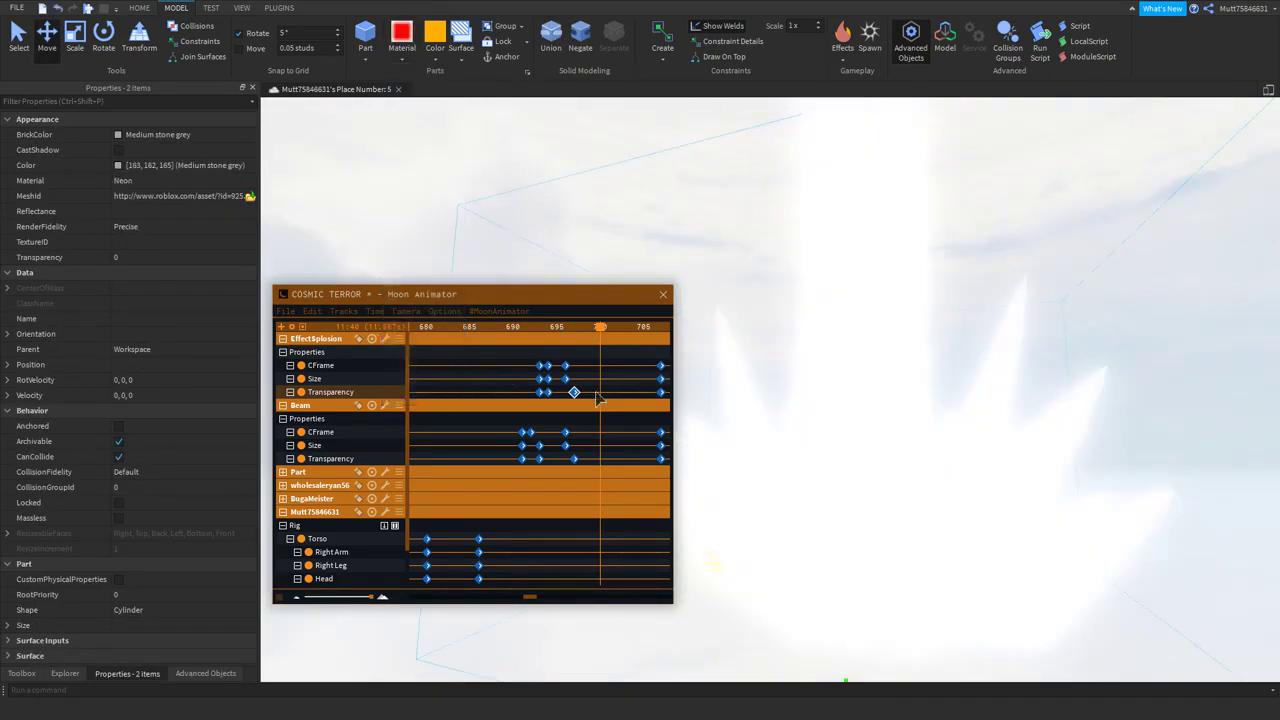
Play the animation from frame 690 and scrub through the beam and explosion to review the neon effect
left_click(512, 330)
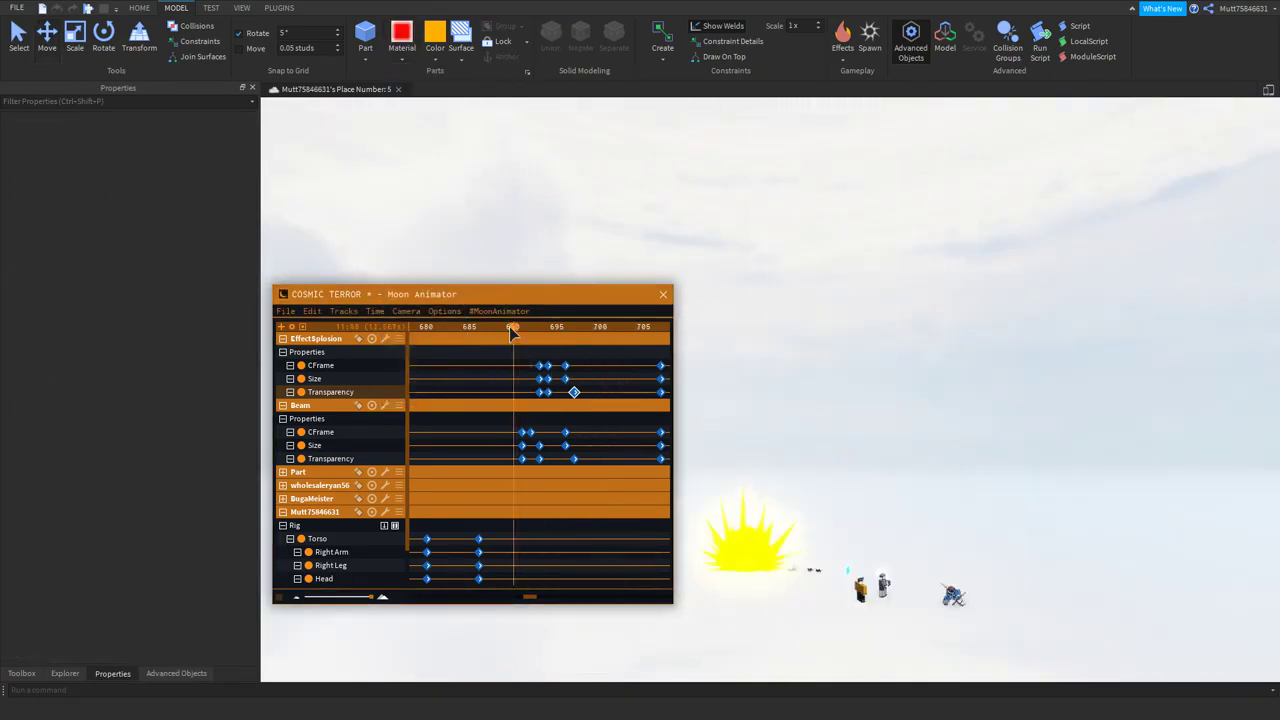
key("space")
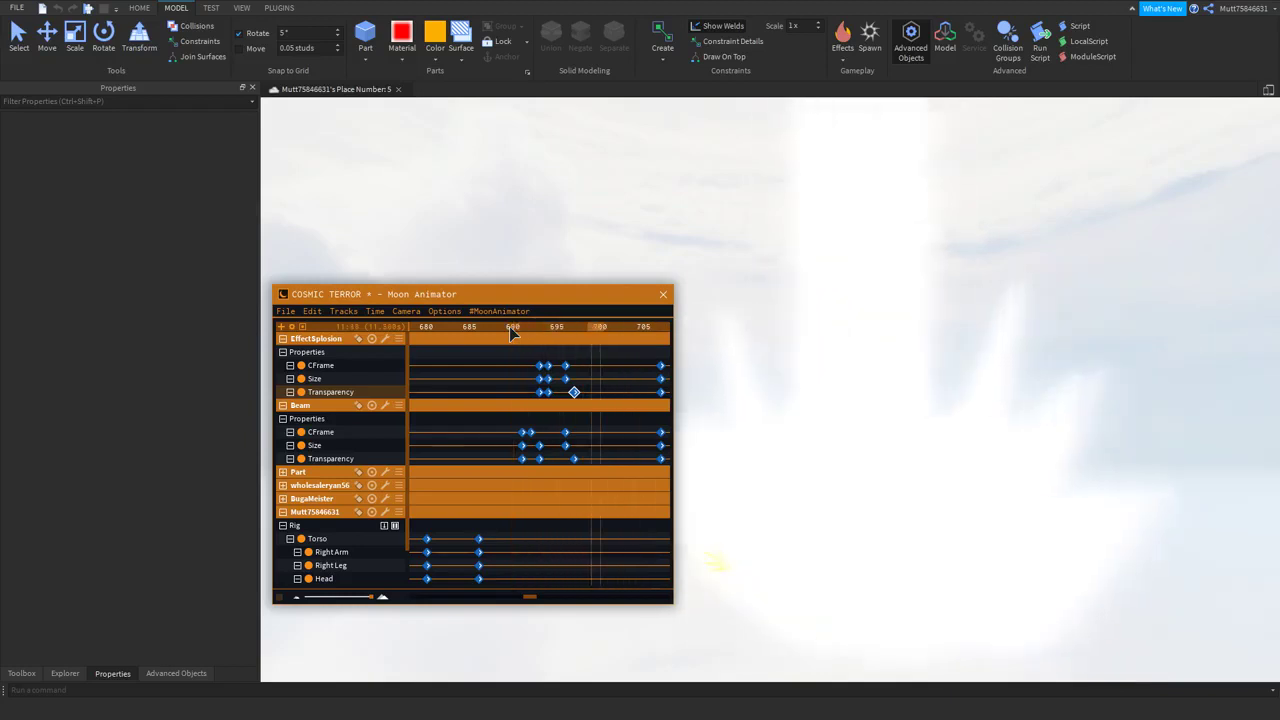
left_click_drag(509, 326, 636, 350)
Get a close view of the characters at frame 750 and expand the BugaMeister rig's body-part tracks in the timeline
scroll(762, 351, "up", 2)
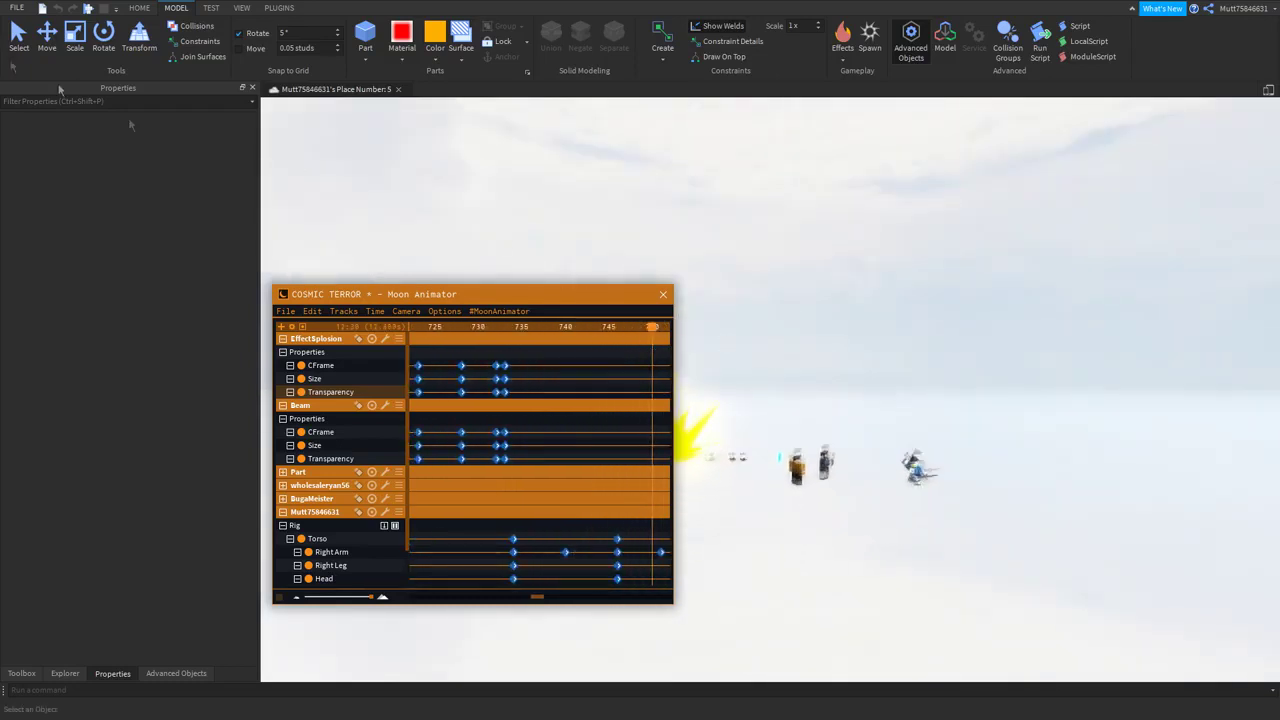
scroll(1006, 429, "up", 3)
scroll(982, 440, "up", 2)
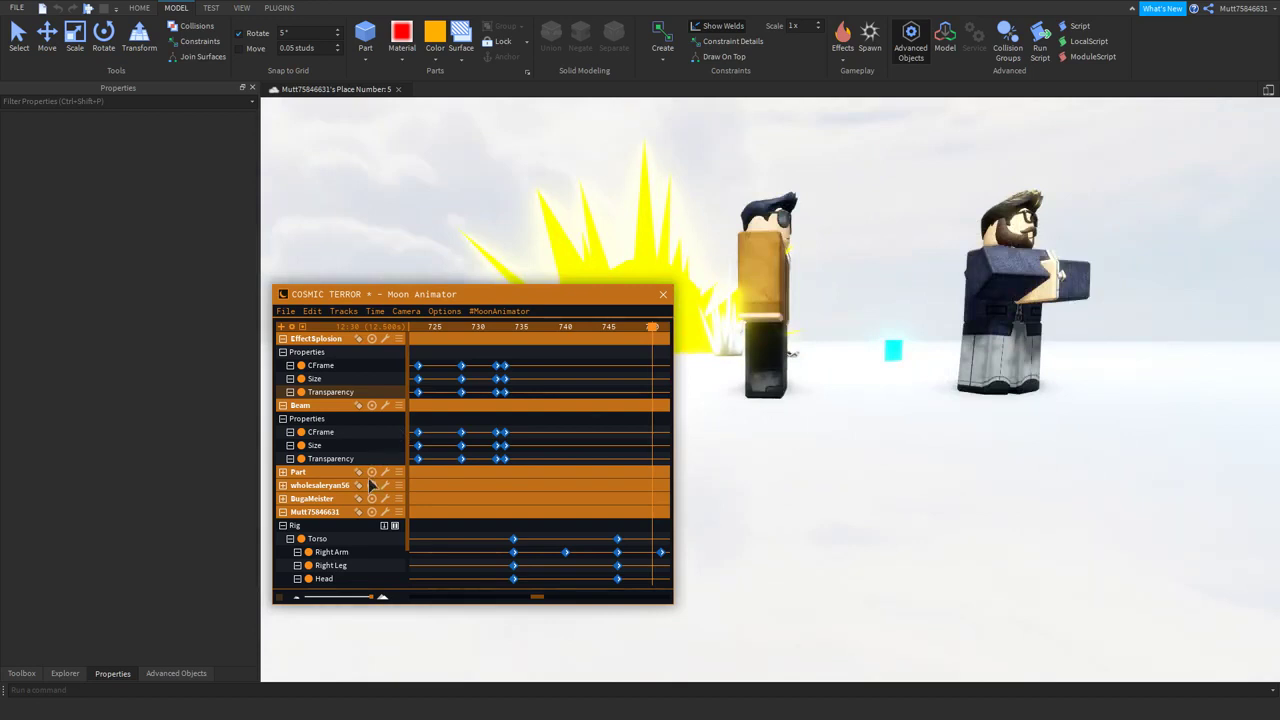
left_click(283, 485)
left_click(285, 498)
left_click(286, 512)
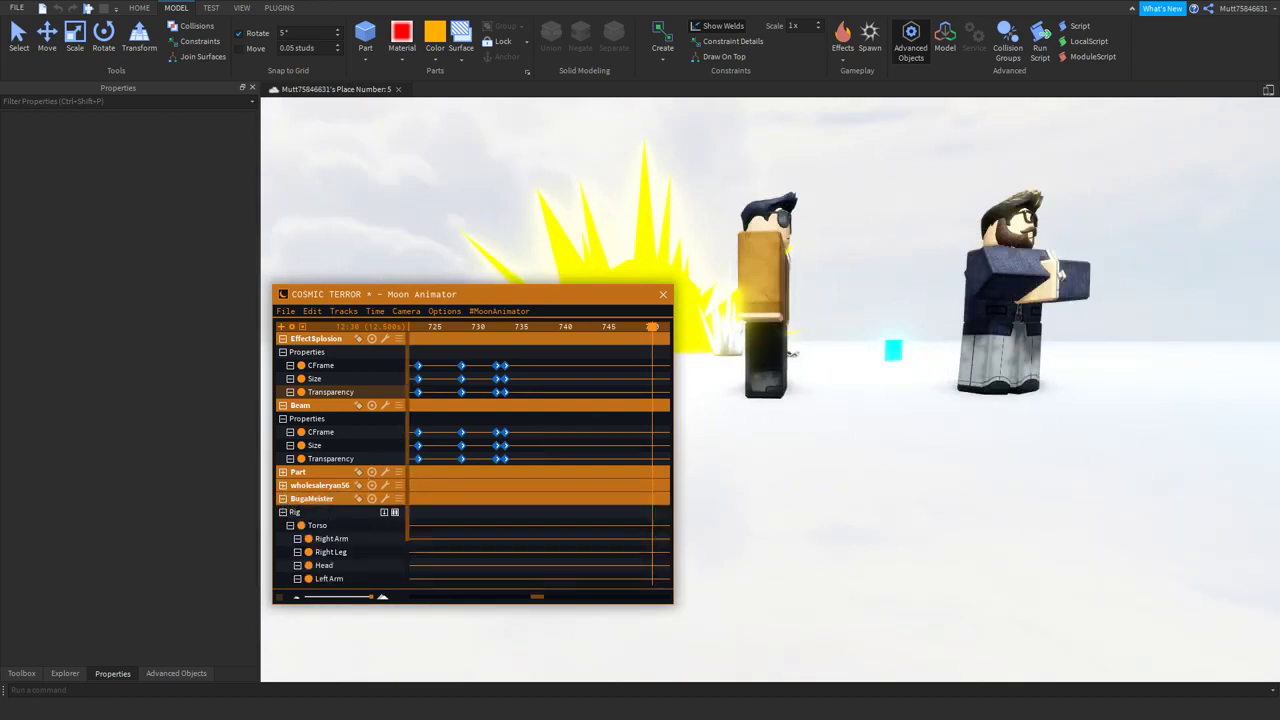